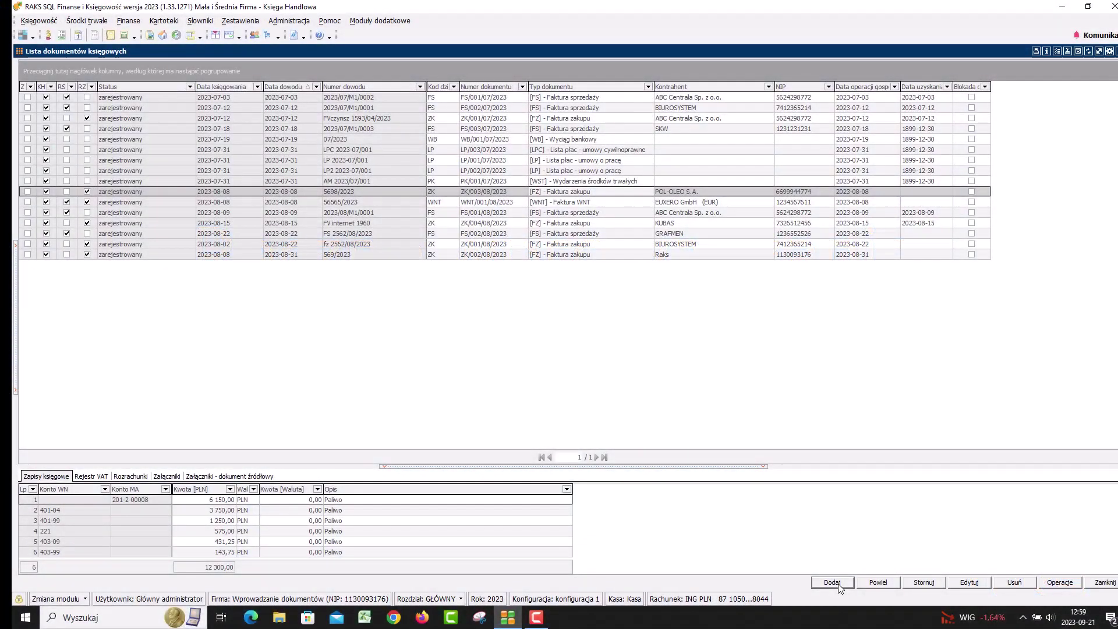
- Add a new accounting document with posting date 2023-08-30 and document code ZK
{"action": "left_click", "coordinate": [832, 582]}
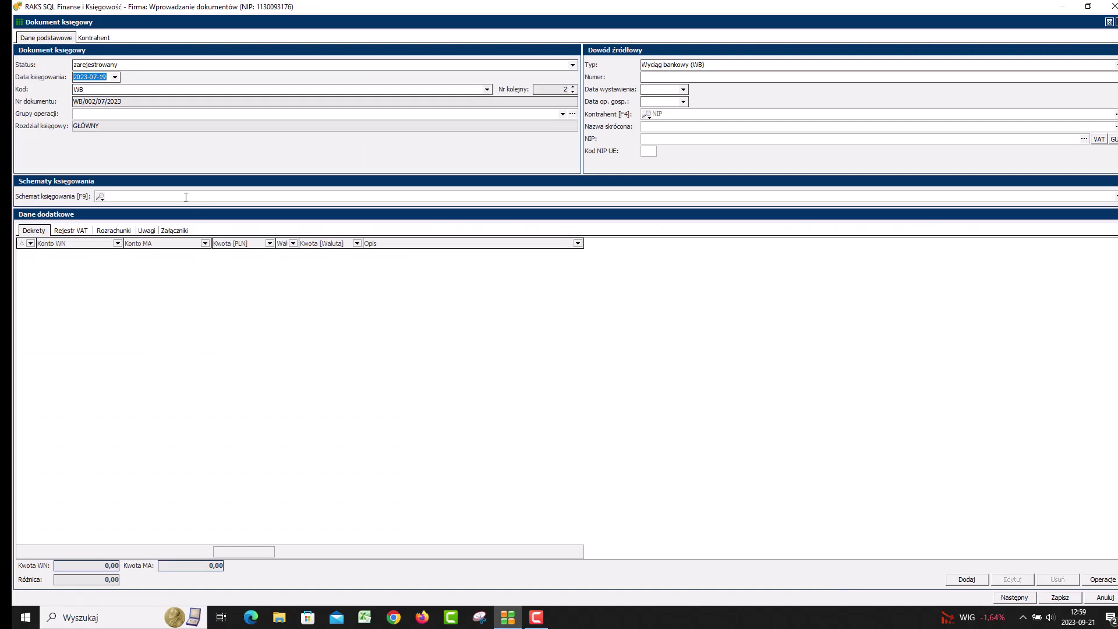
{"action": "left_click", "coordinate": [115, 77]}
{"action": "left_click", "coordinate": [113, 143]}
{"action": "left_click", "coordinate": [487, 89]}
{"action": "scroll", "coordinate": [279, 137], "scroll_direction": "down", "scroll_amount": 3}
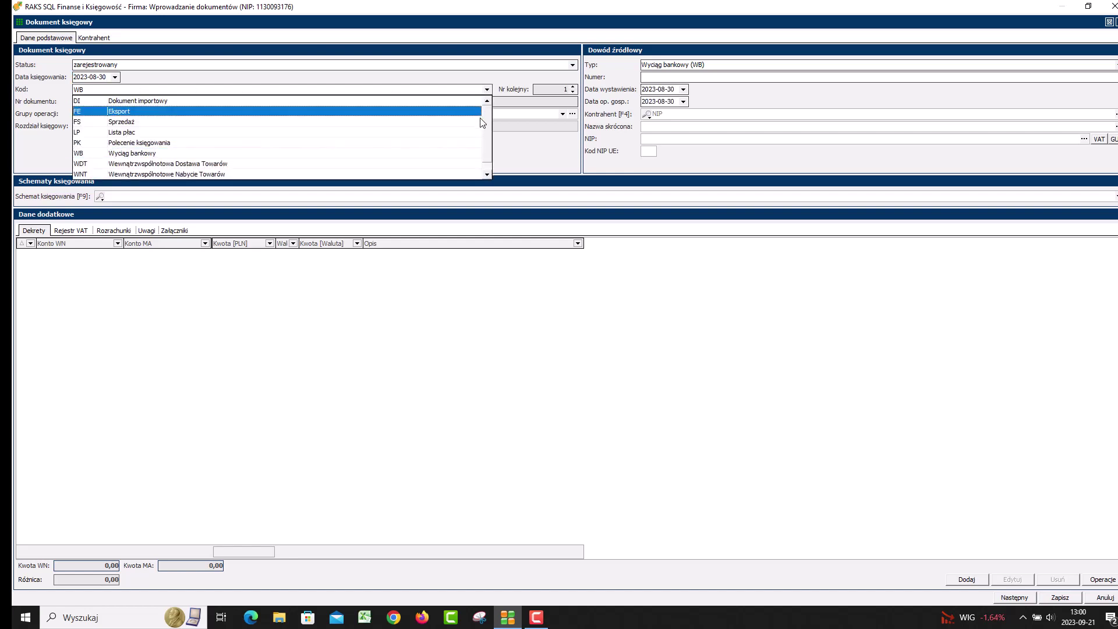
{"action": "left_click", "coordinate": [398, 174]}
- Enter source document number 1234/2023 and choose Raks as the contractor
{"action": "left_click", "coordinate": [668, 77]}
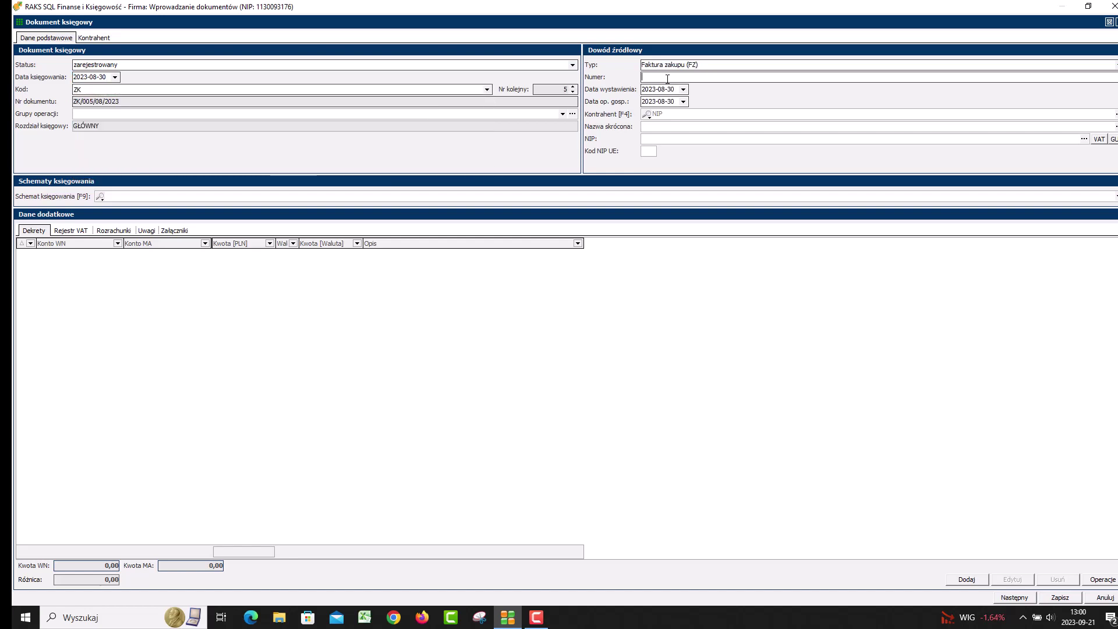
{"action": "type", "text": "1234/2023"}
{"action": "left_click", "coordinate": [962, 116]}
{"action": "key", "text": "Return"}
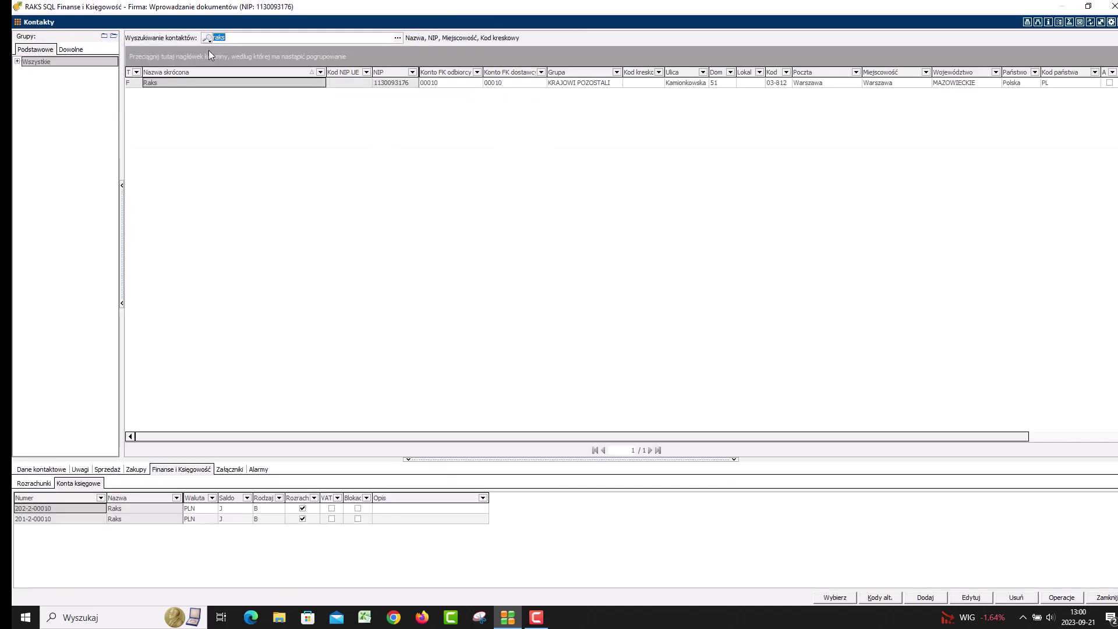
{"action": "double_click", "coordinate": [182, 82]}
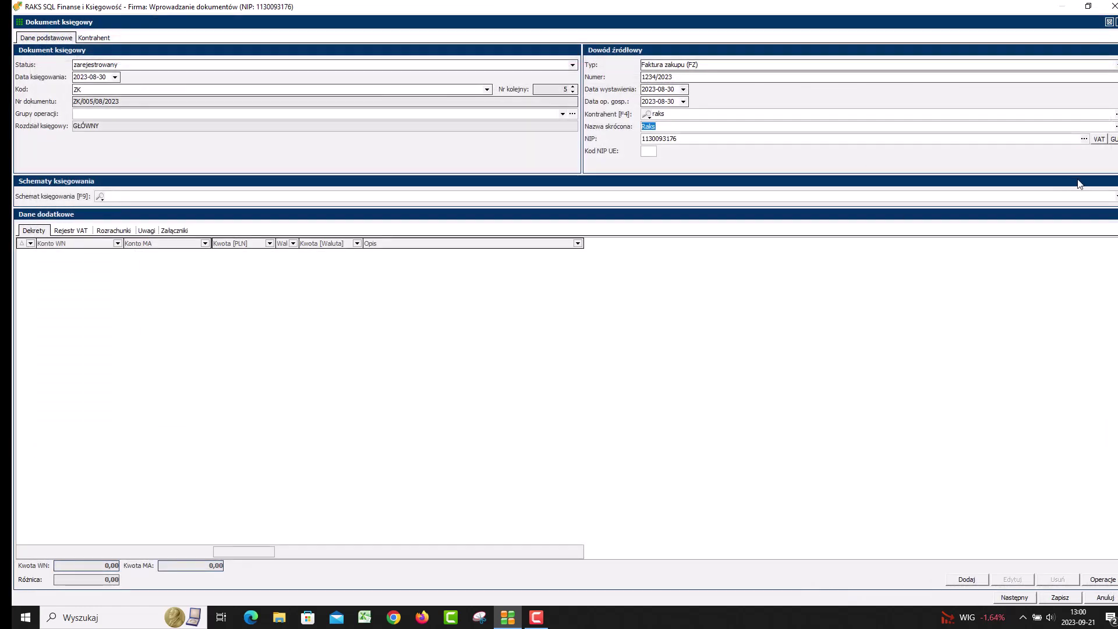
- Add a ledger entry debiting account 401-02 with 2000 PLN and the template description Sprzedaż usług
{"action": "left_click", "coordinate": [972, 581]}
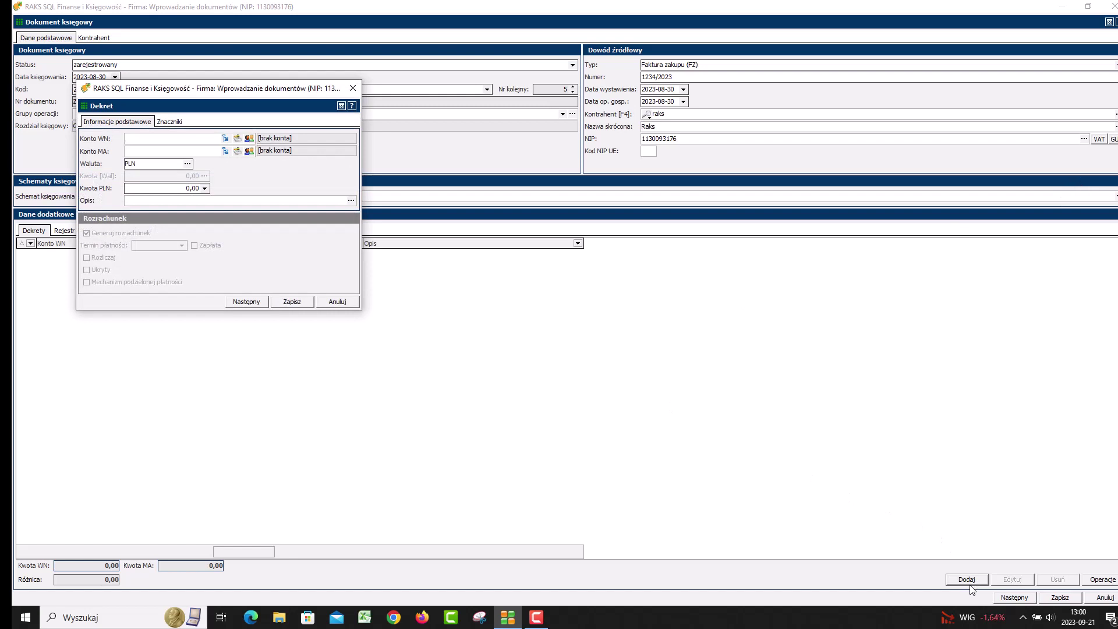
{"action": "type", "text": "401-02"}
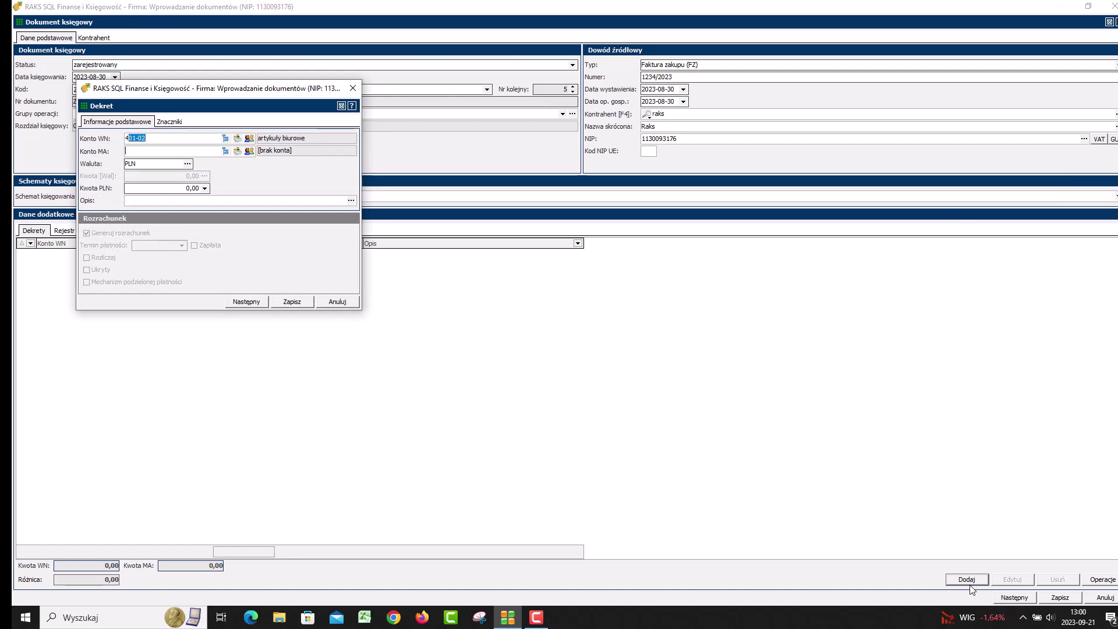
{"action": "key", "text": "Tab"}
{"action": "key", "text": "Tab"}
{"action": "key", "text": "Tab"}
{"action": "type", "text": "2000"}
{"action": "key", "text": "Tab"}
{"action": "left_click", "coordinate": [352, 200]}
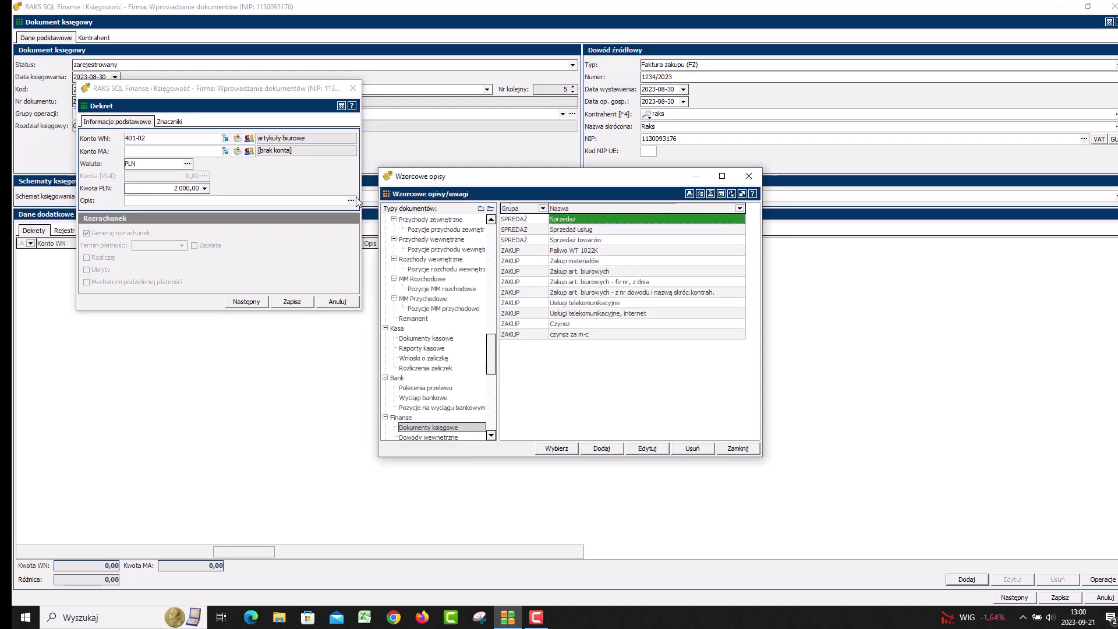
{"action": "double_click", "coordinate": [570, 230]}
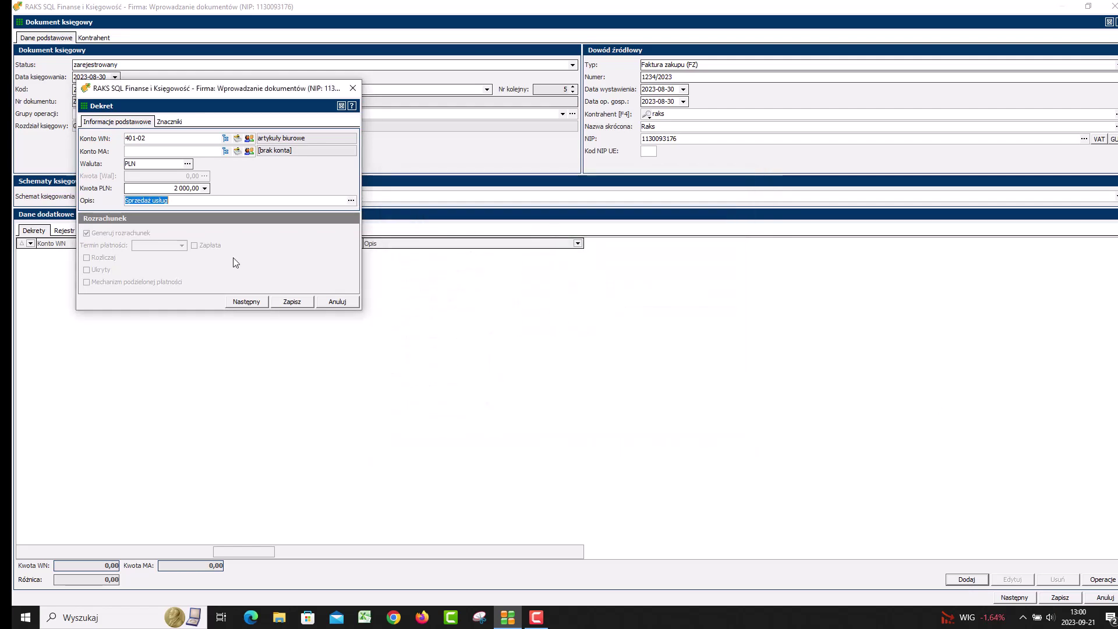
{"action": "left_click", "coordinate": [251, 302]}
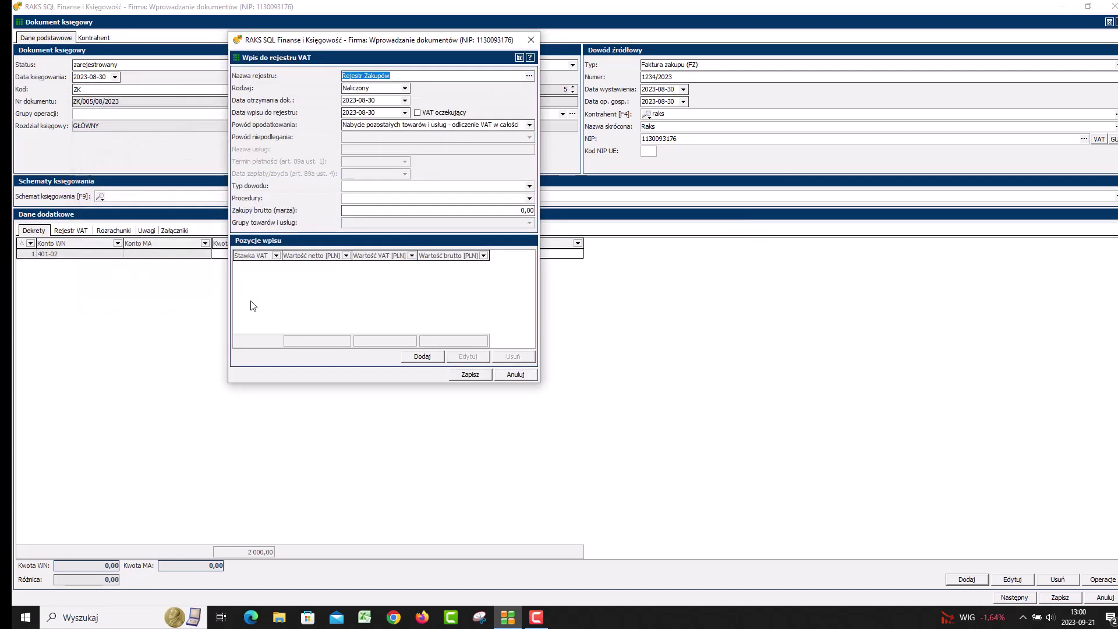
- Add a 23% VAT item for the 2000 PLN net amount to the Rejestr Zakupów entry and save it
{"action": "left_click", "coordinate": [425, 358]}
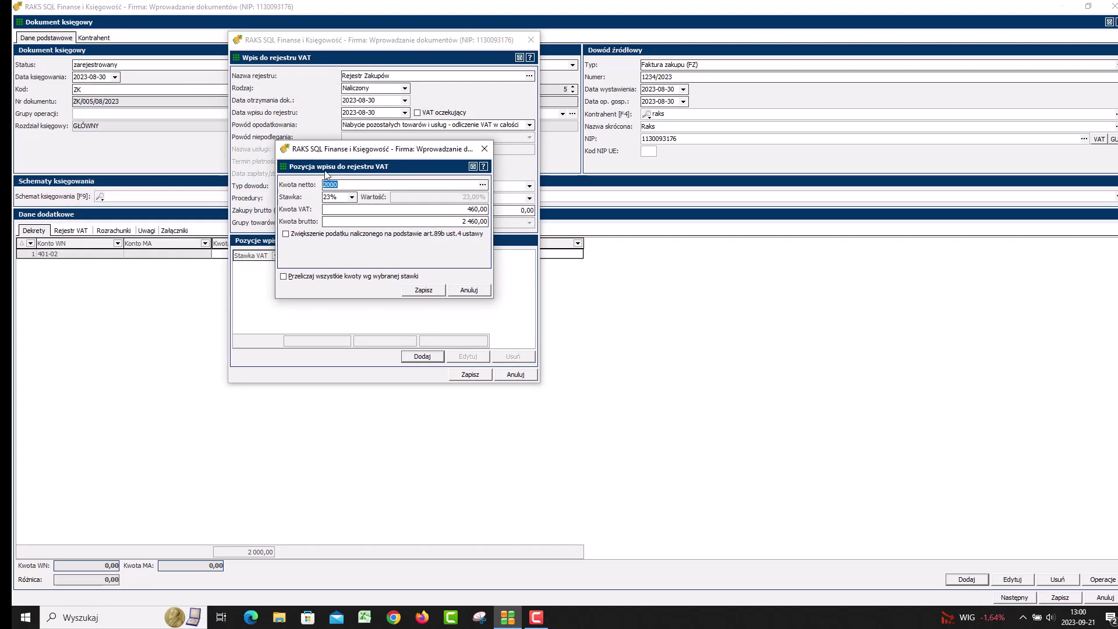
{"action": "left_click", "coordinate": [424, 293]}
{"action": "left_click", "coordinate": [466, 374]}
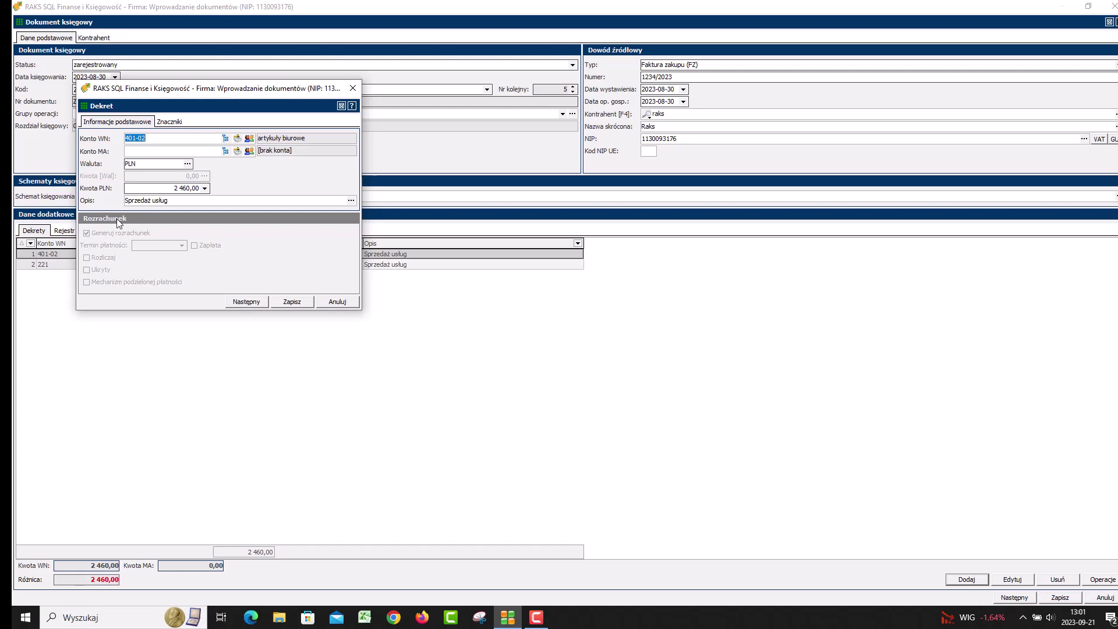
- Record the balancing entry on credit account 201-2-00010 with no debit account and payment due today, then save the document
{"action": "key", "text": "Delete"}
{"action": "key", "text": "Tab"}
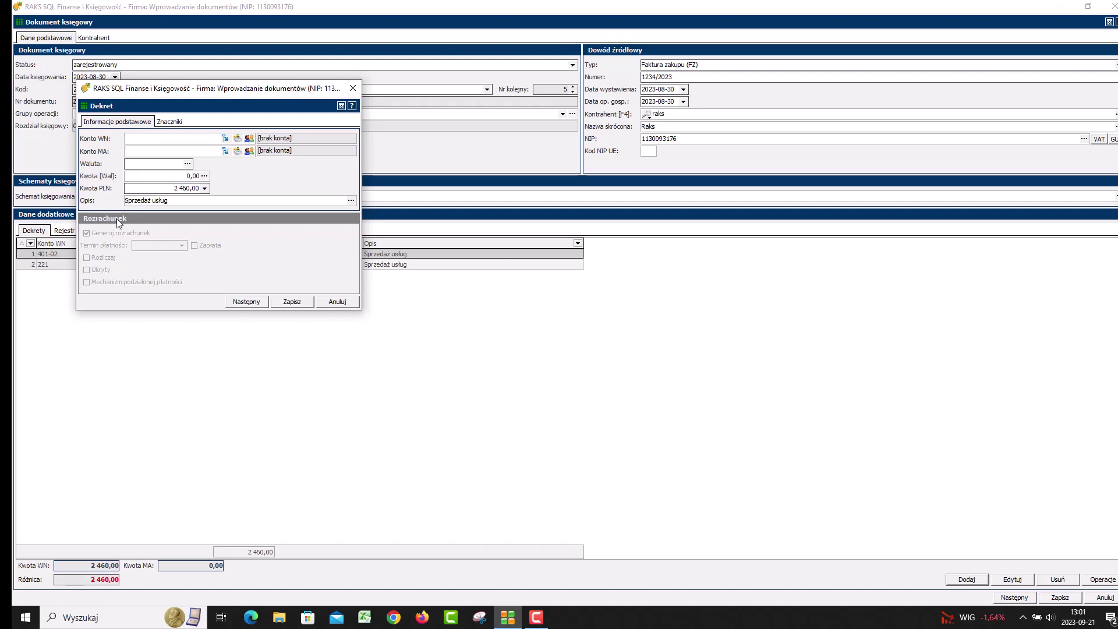
{"action": "type", "text": "201-2-00010"}
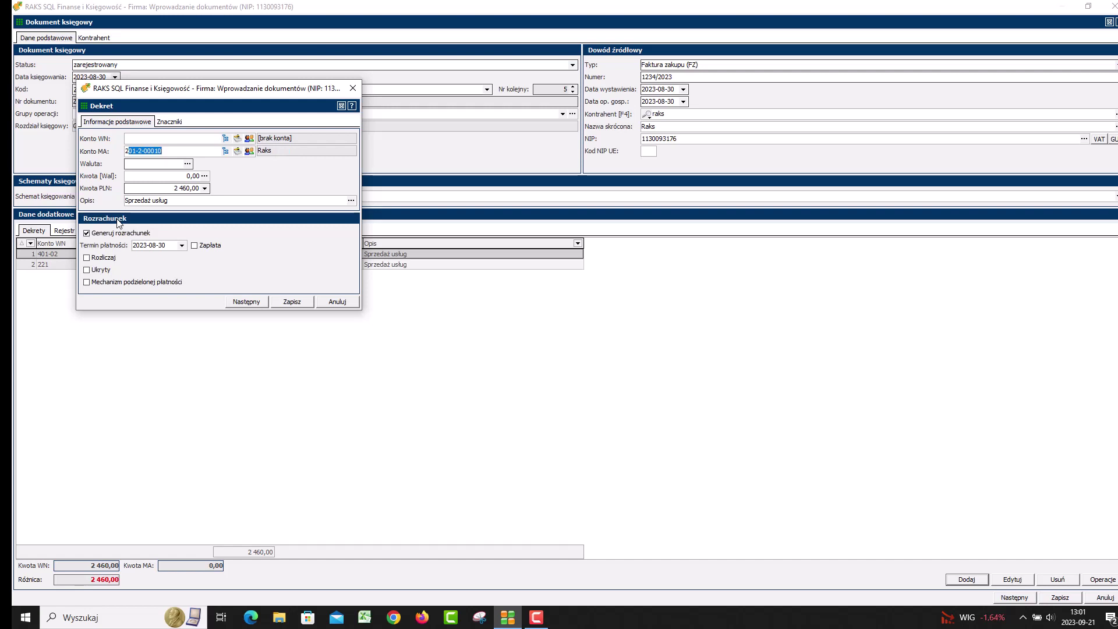
{"action": "key", "text": "Tab"}
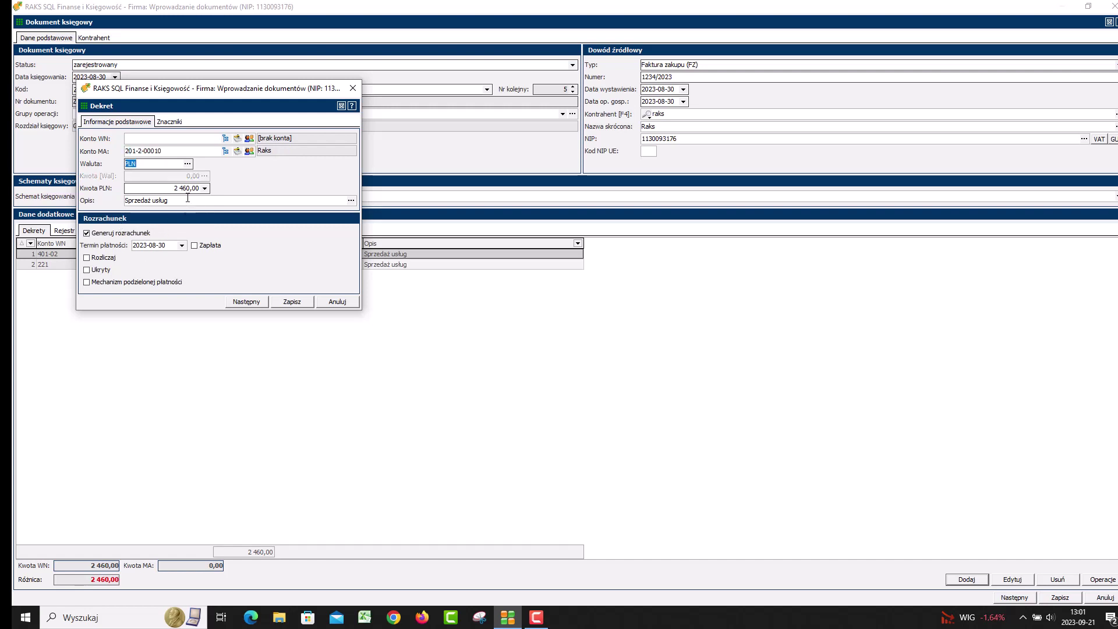
{"action": "left_click", "coordinate": [182, 245]}
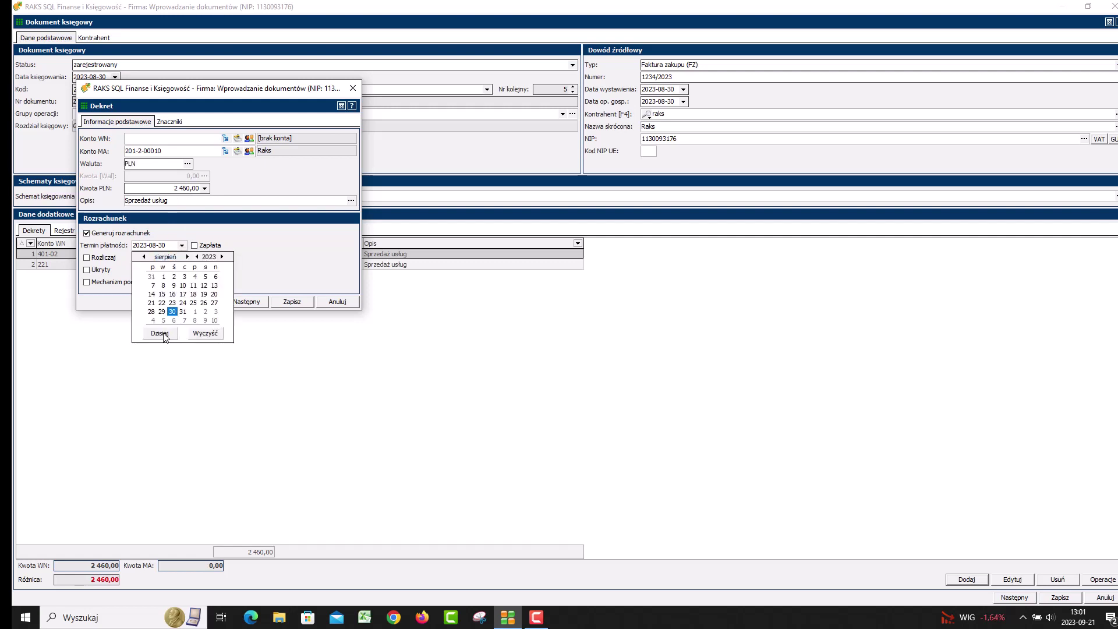
{"action": "left_click", "coordinate": [173, 335]}
{"action": "left_click", "coordinate": [298, 304]}
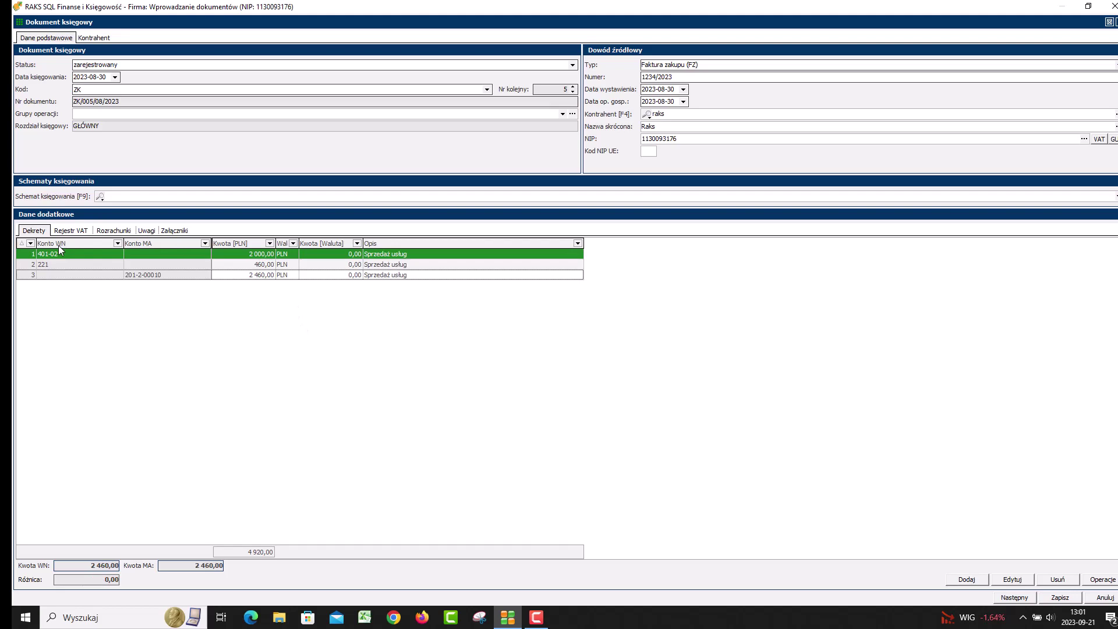
{"action": "left_click", "coordinate": [1015, 598]}
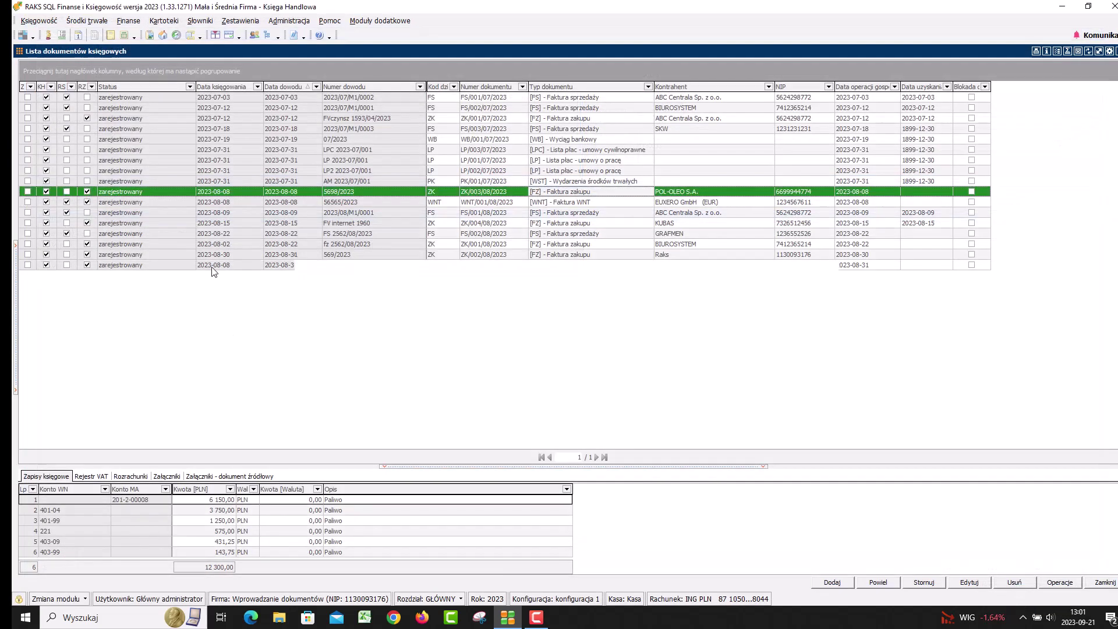
- Sort the document list by document date in ascending order and view the ledger entries of purchase invoice 569/2023
{"action": "left_click", "coordinate": [279, 90]}
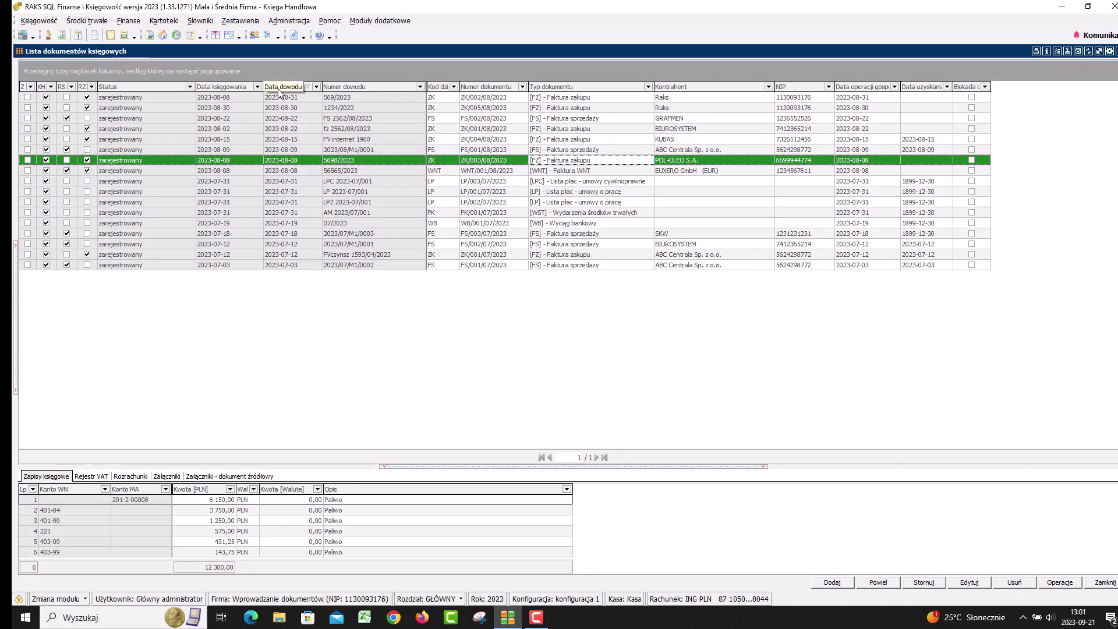
{"action": "left_click", "coordinate": [279, 91]}
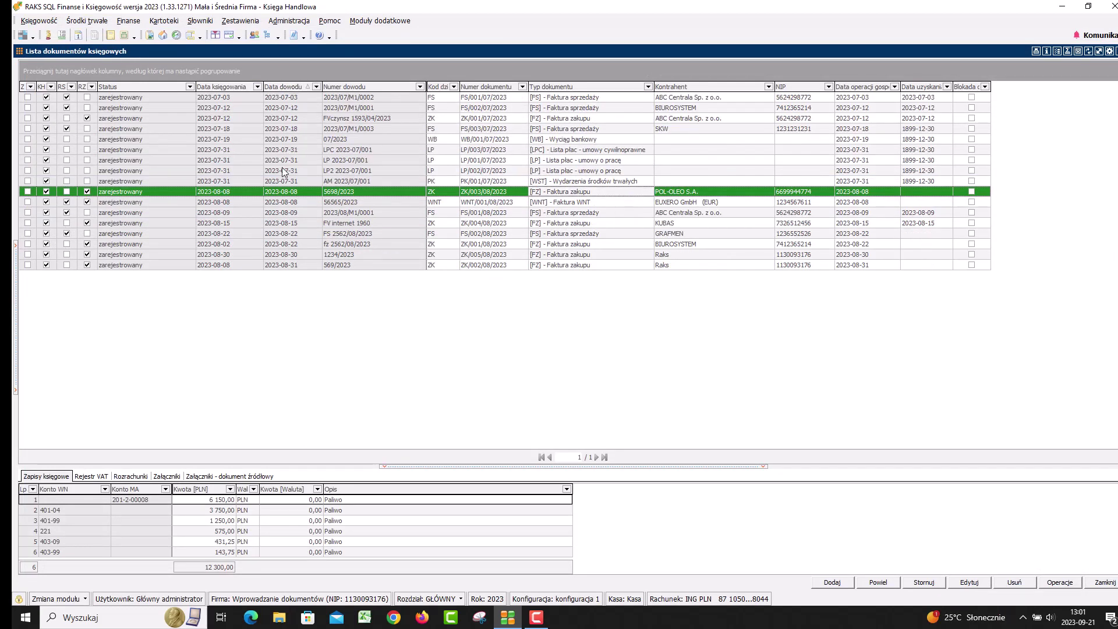
{"action": "left_click", "coordinate": [301, 266]}
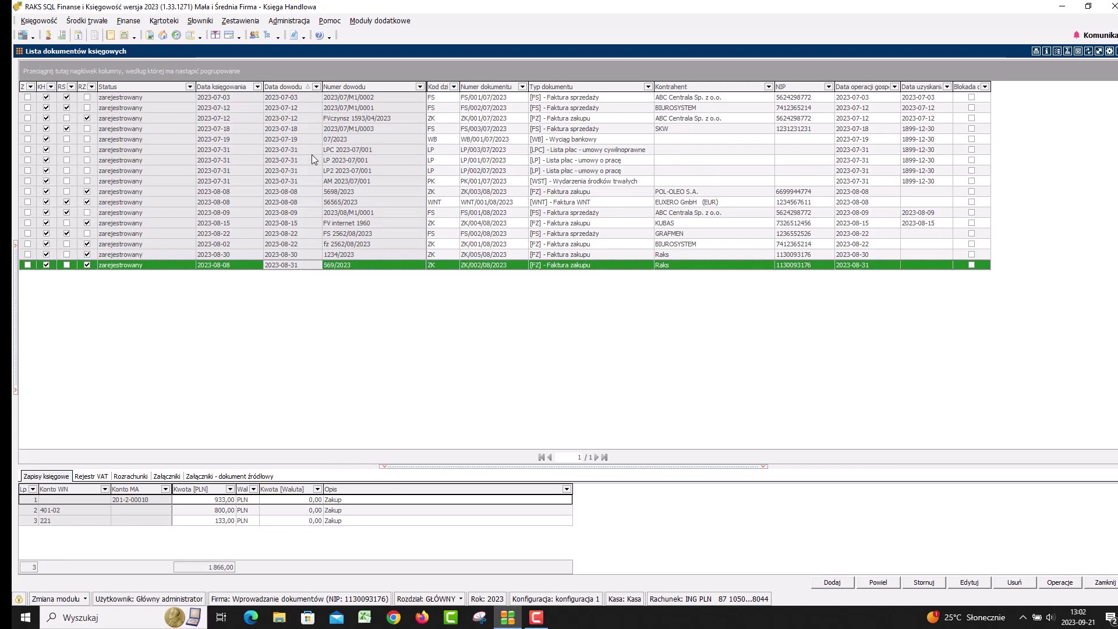
- Duplicate the header of purchase invoice FV internet 1960 with posting date 2023-08-28 and renumber the copy FV internet 1978
{"action": "left_click", "coordinate": [365, 225]}
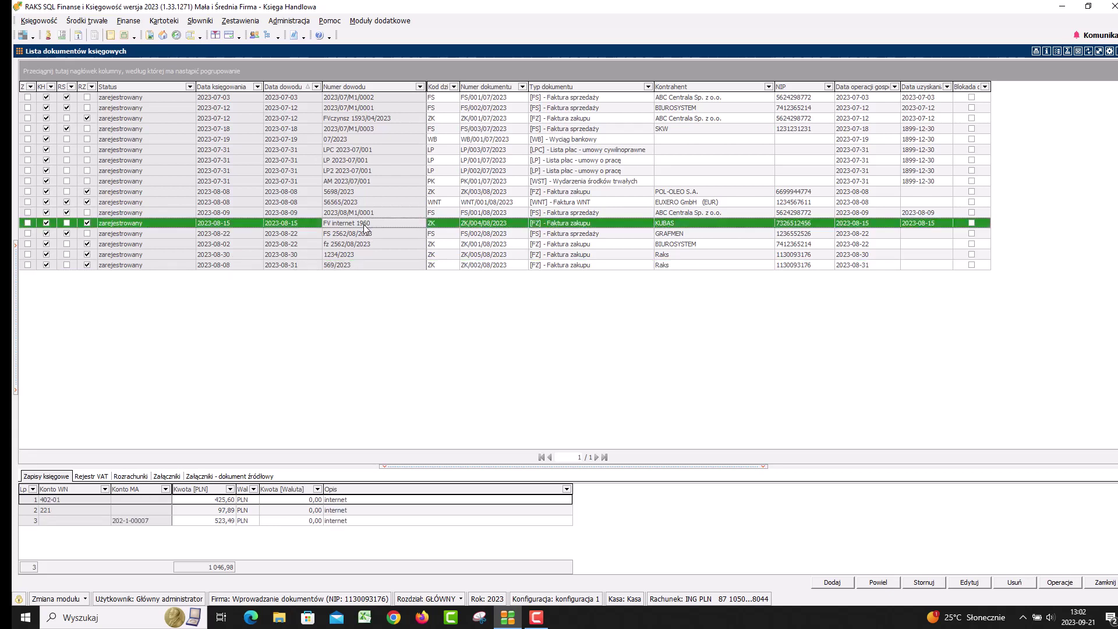
{"action": "left_click", "coordinate": [879, 586]}
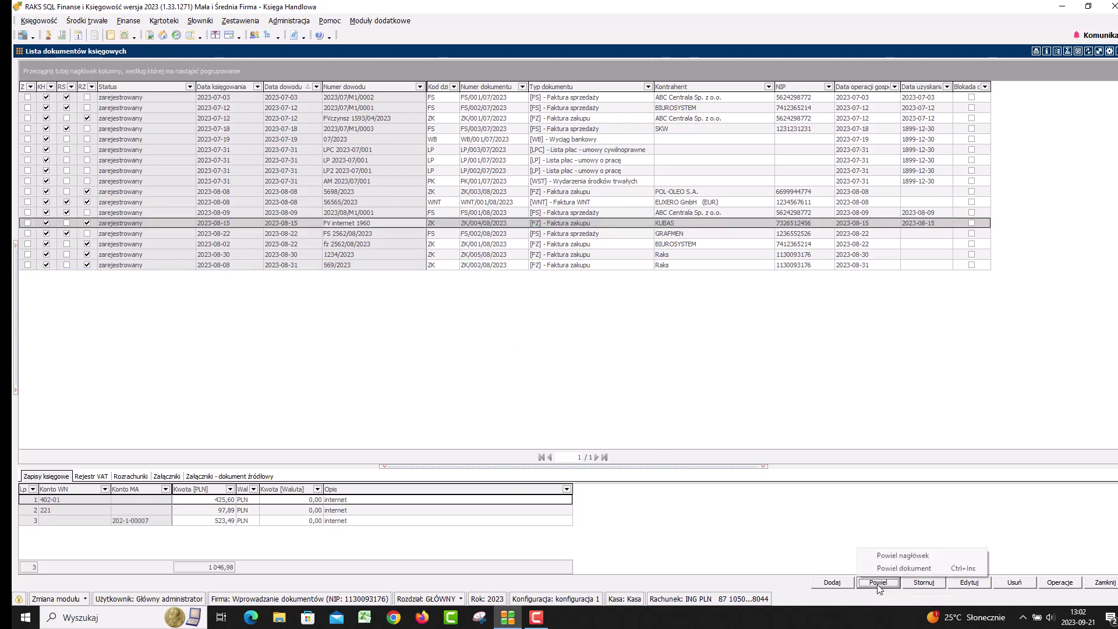
{"action": "left_click", "coordinate": [912, 556]}
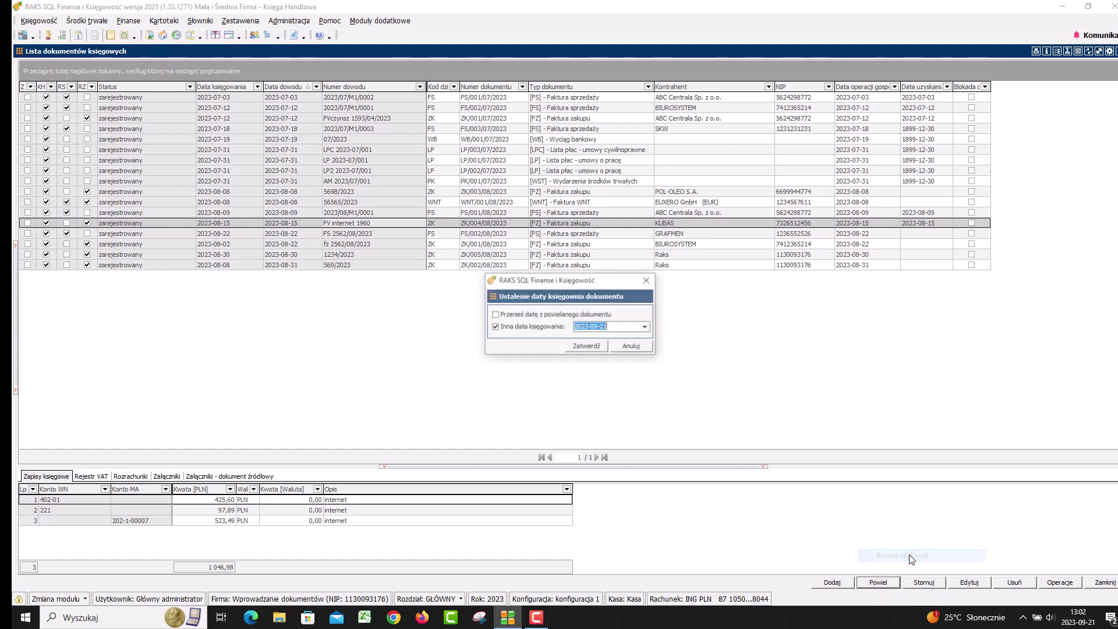
{"action": "left_click", "coordinate": [647, 328]}
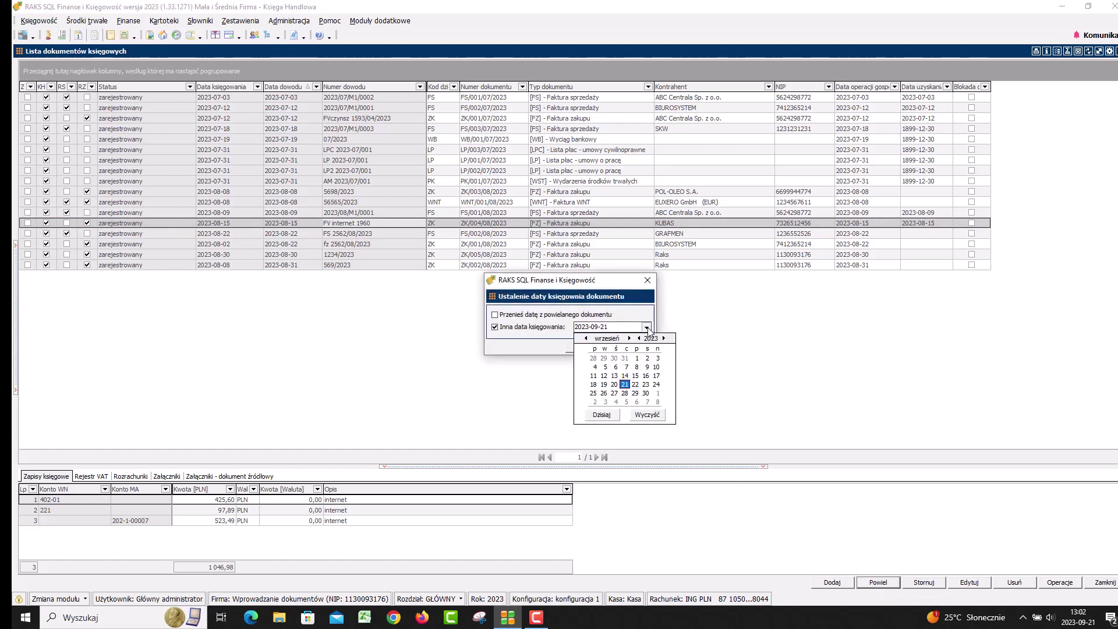
{"action": "left_click", "coordinate": [593, 360]}
{"action": "left_click", "coordinate": [591, 350]}
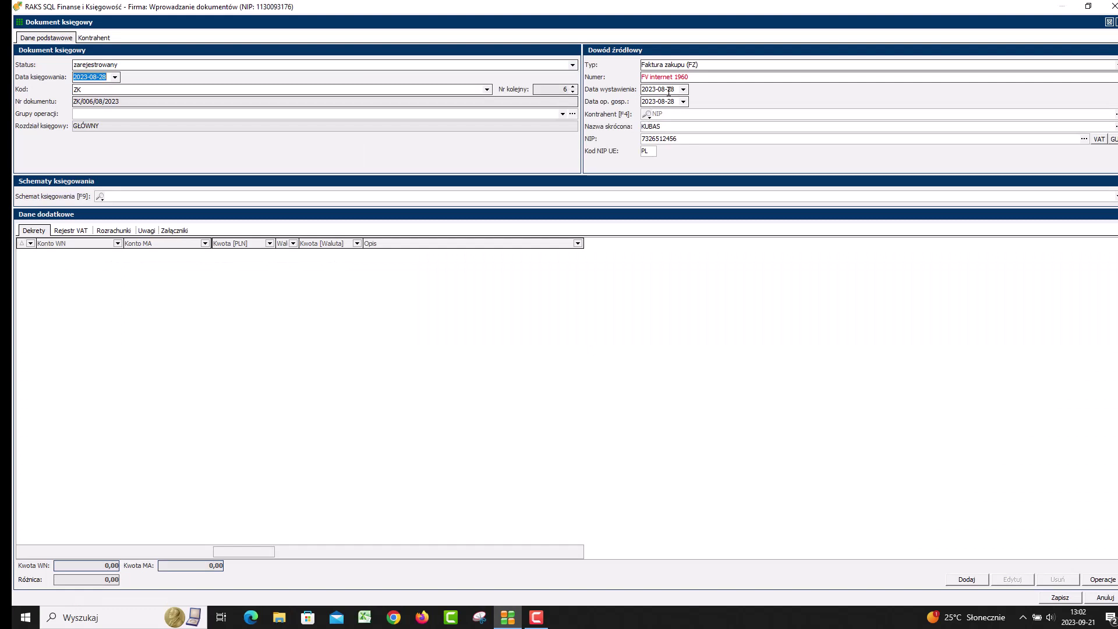
{"action": "left_click", "coordinate": [688, 76]}
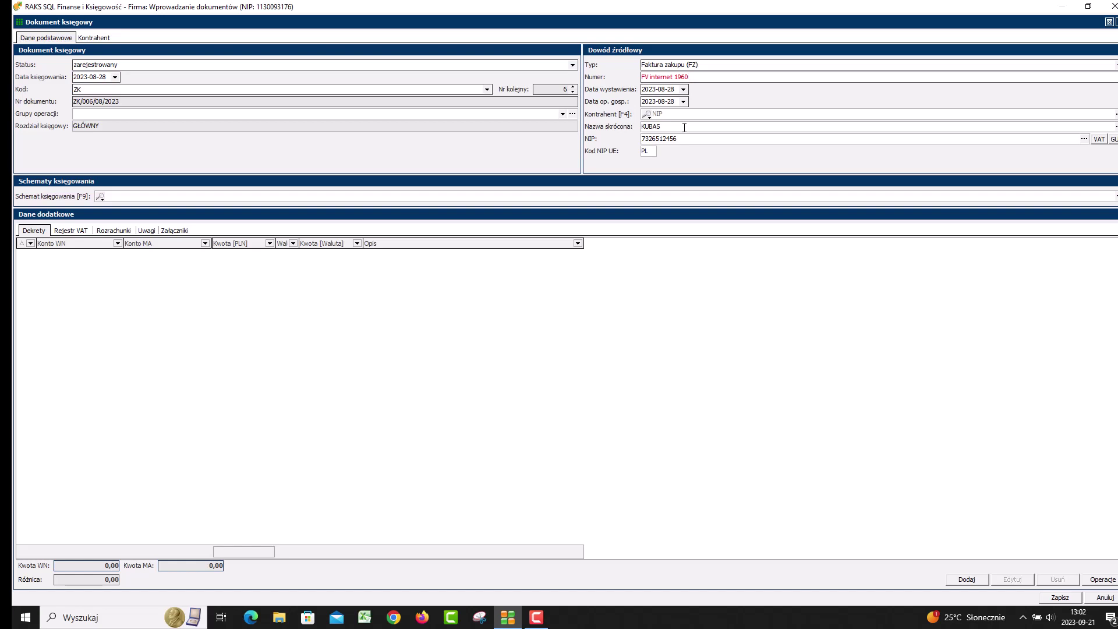
{"action": "key", "text": "BackSpace"}
- Add a ledger entry debiting account 402-01 with 56,78 PLN and the template description Czynsz
{"action": "left_click", "coordinate": [969, 580]}
{"action": "type", "text": "402-01"}
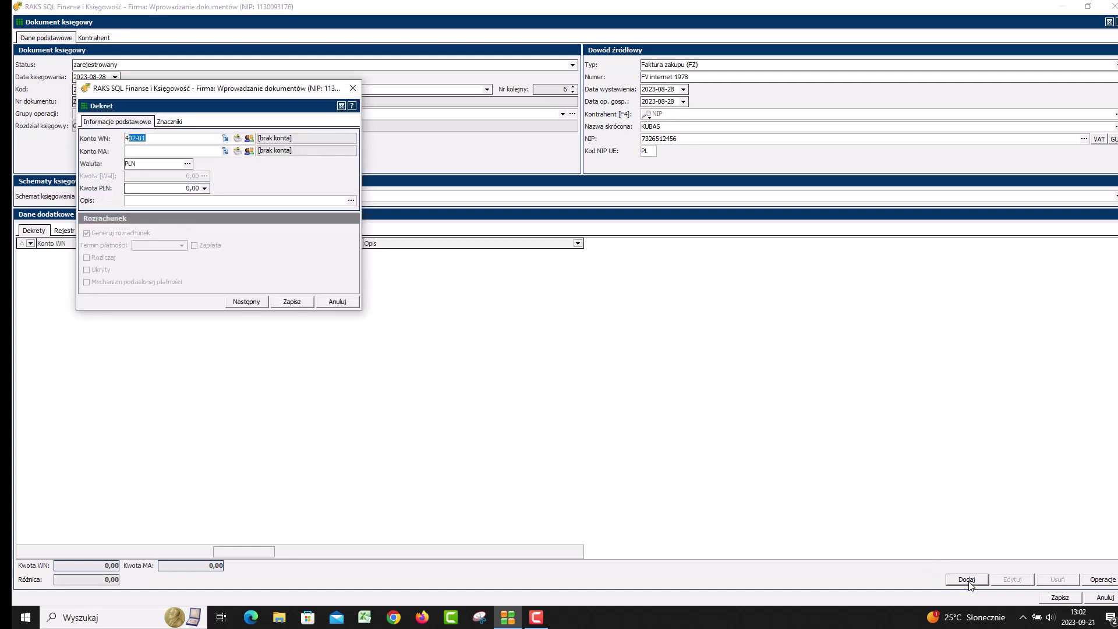
{"action": "key", "text": "Tab"}
{"action": "key", "text": "Tab"}
{"action": "key", "text": "Tab"}
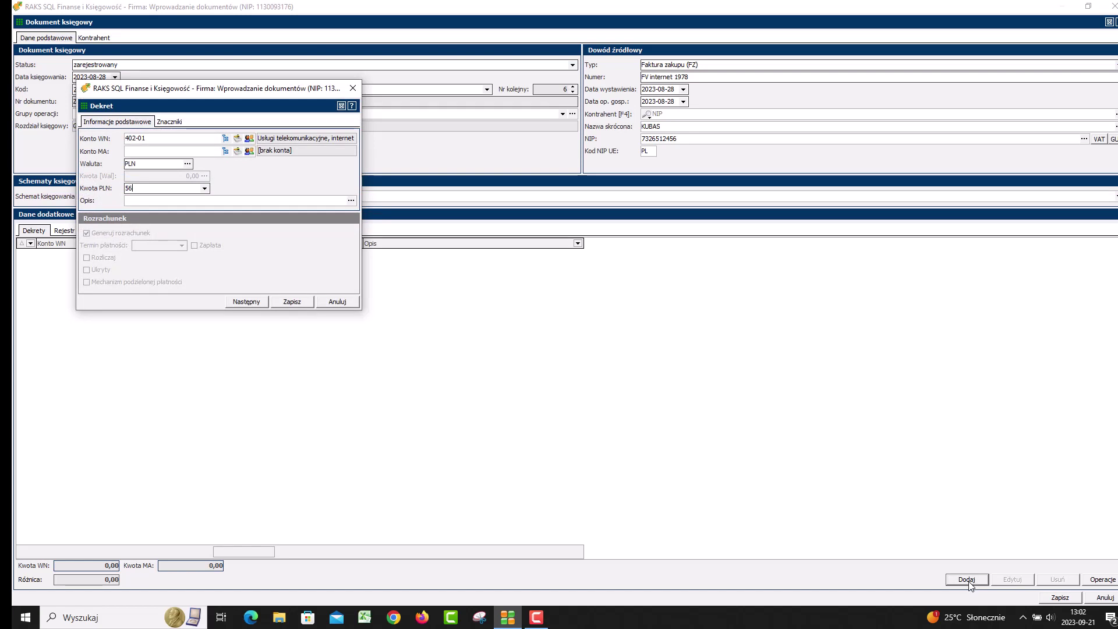
{"action": "type", "text": ",78"}
{"action": "key", "text": "Tab"}
{"action": "left_click", "coordinate": [351, 201]}
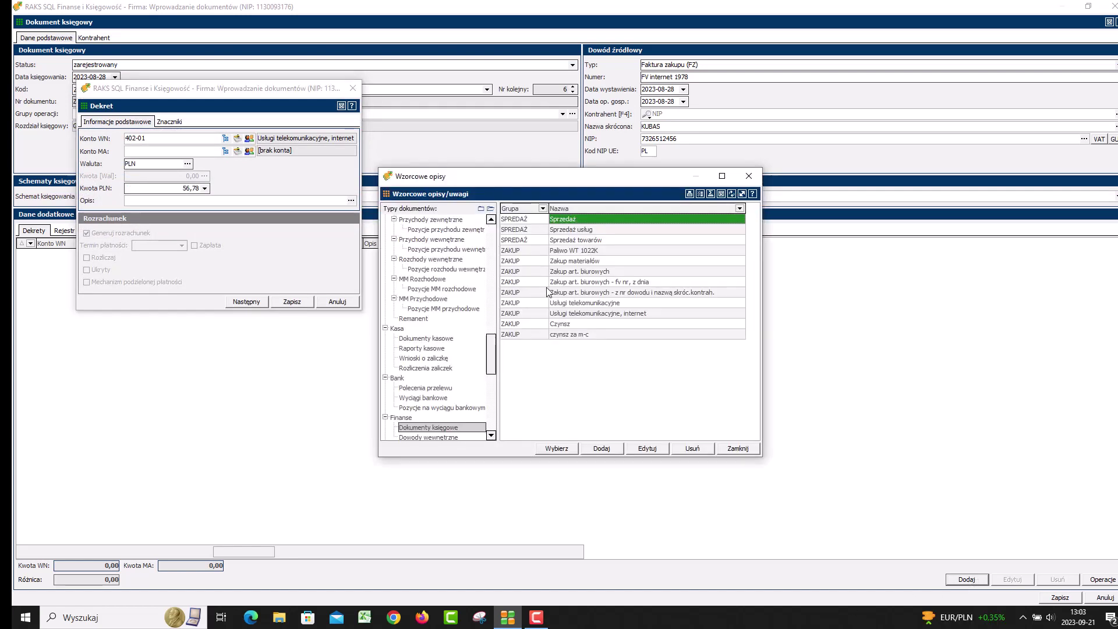
{"action": "double_click", "coordinate": [561, 324]}
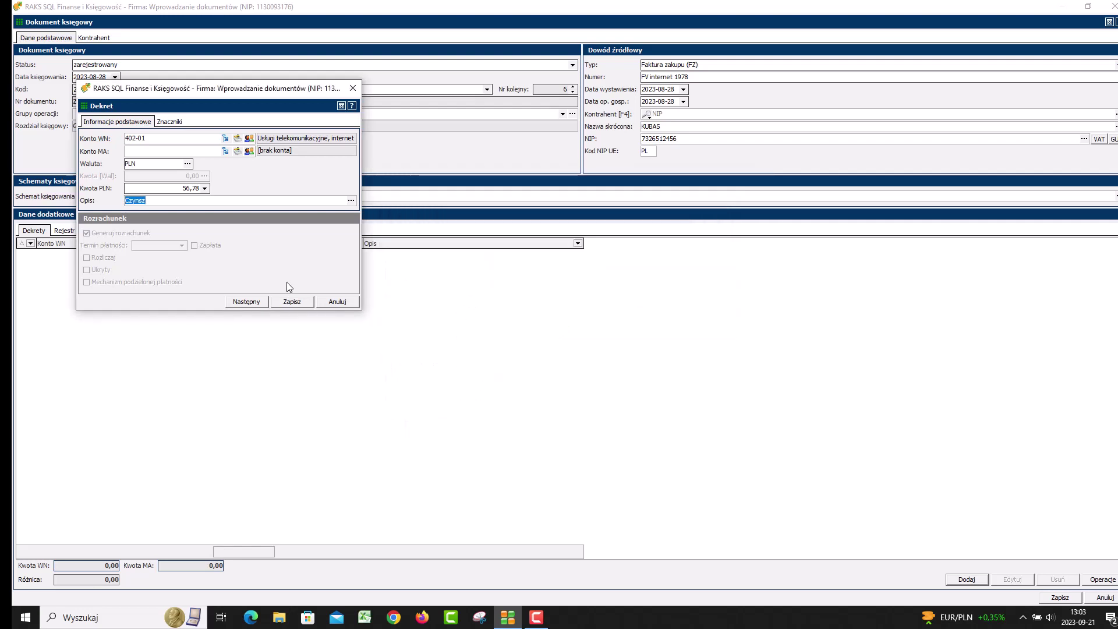
{"action": "left_click", "coordinate": [258, 302]}
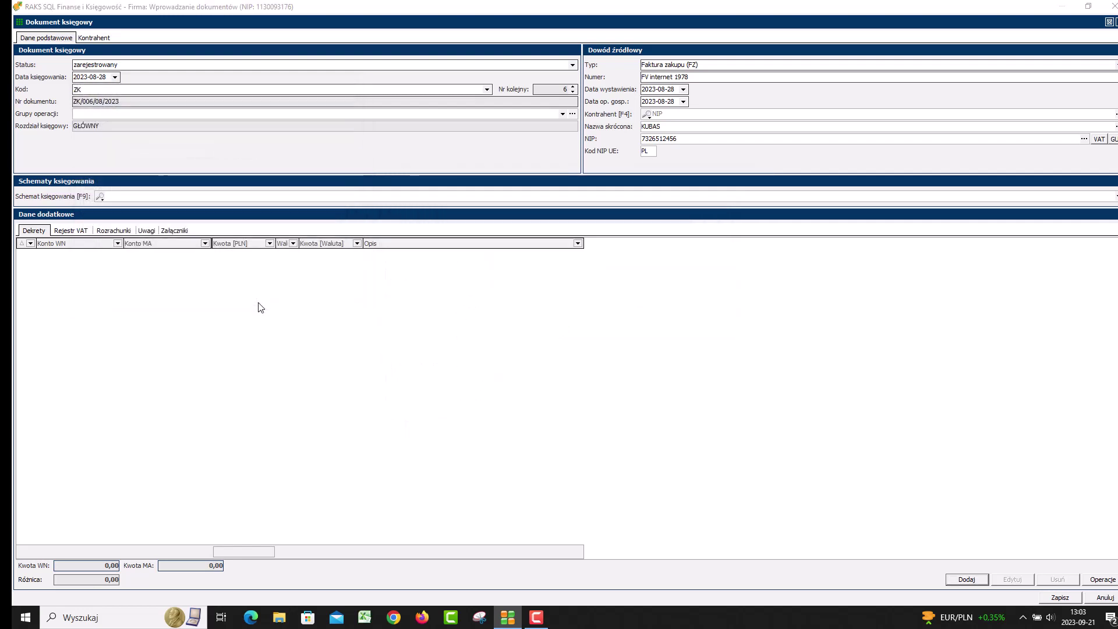
- Add a 23% VAT item for the 56,78 PLN net amount to the Rejestr Zakupów entry and save it
{"action": "left_click", "coordinate": [431, 359]}
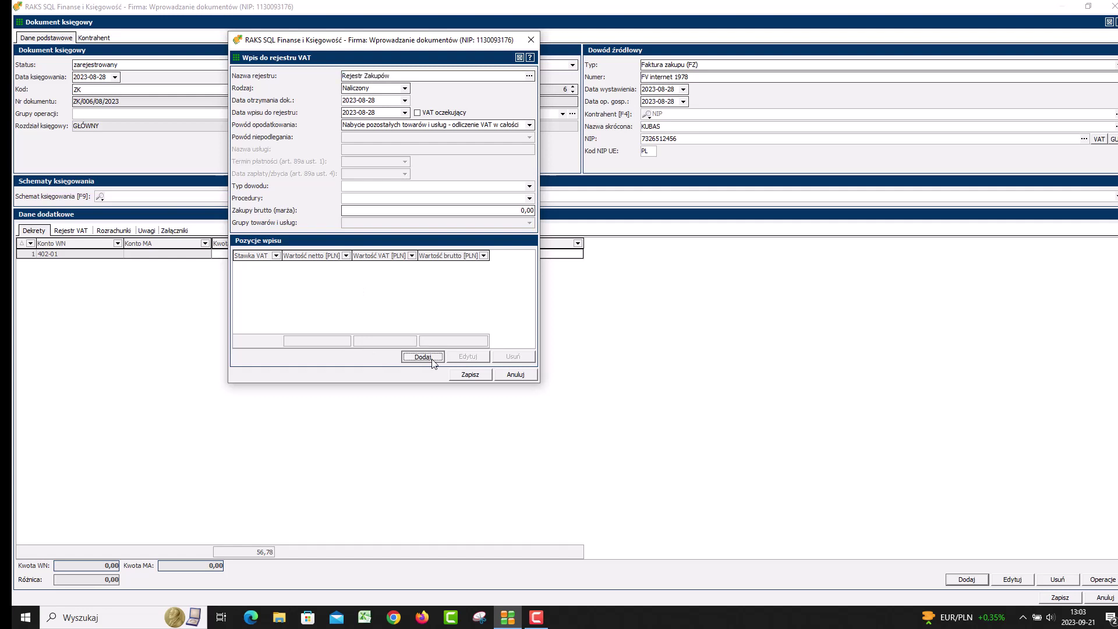
{"action": "left_click", "coordinate": [434, 289]}
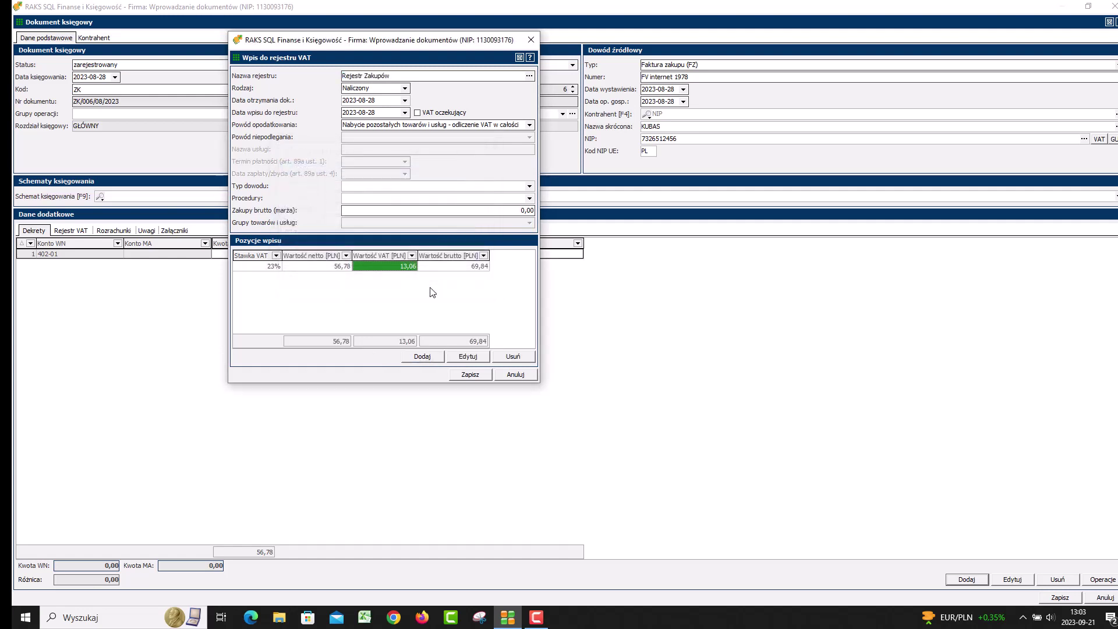
{"action": "left_click", "coordinate": [460, 374]}
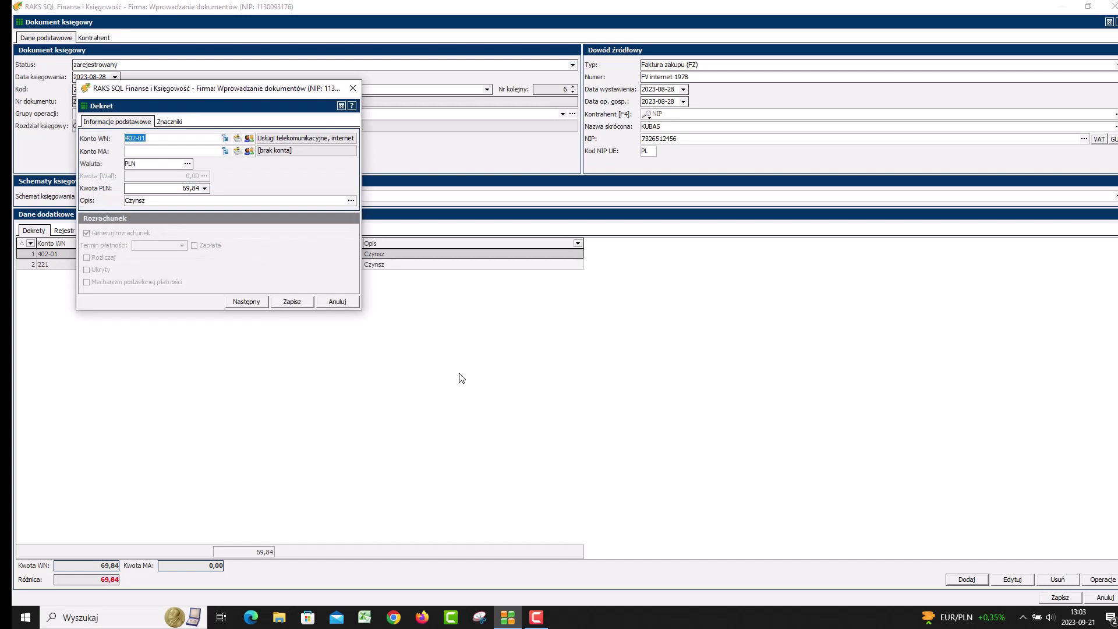
- Add a ledger entry crediting account 202-1-00007 with 69,84 PLN and the description Czynsz, and save the invoice document
{"action": "key", "text": "BackSpace"}
{"action": "type", "text": "2"}
{"action": "key", "text": "BackSpace"}
{"action": "key", "text": "BackSpace"}
{"action": "key", "text": "Tab"}
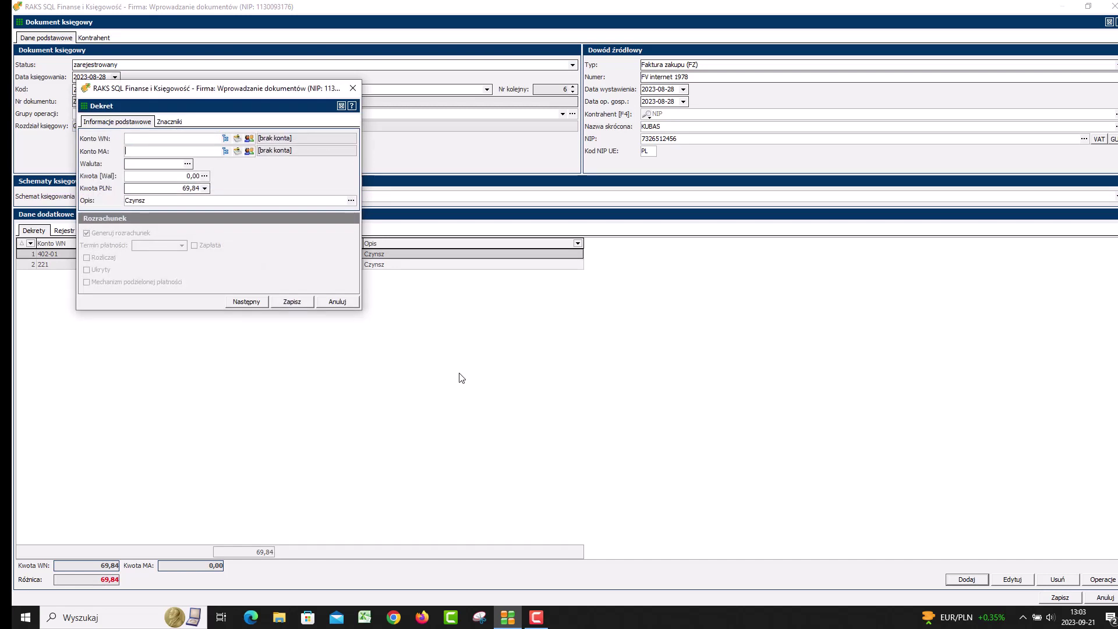
{"action": "type", "text": "202-1-00007"}
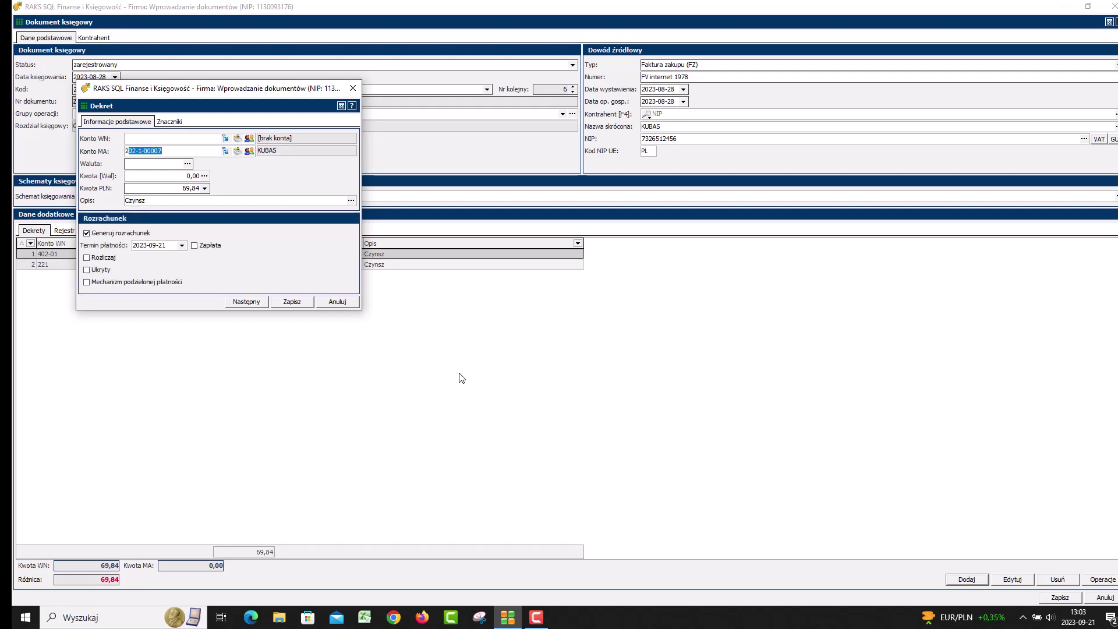
{"action": "left_click", "coordinate": [292, 301]}
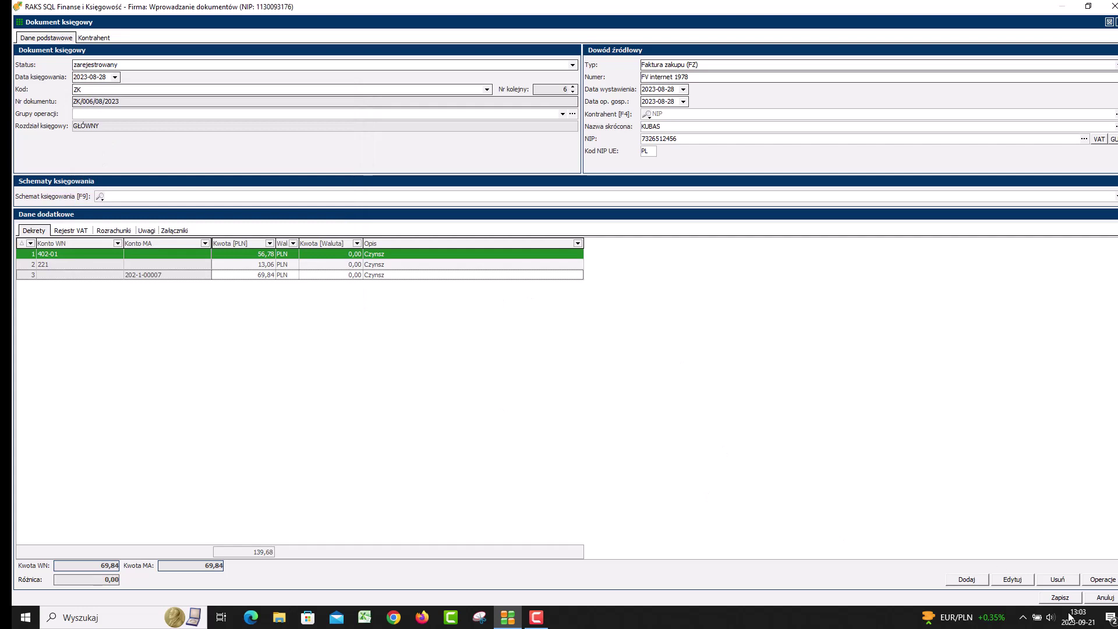
{"action": "left_click", "coordinate": [1060, 597]}
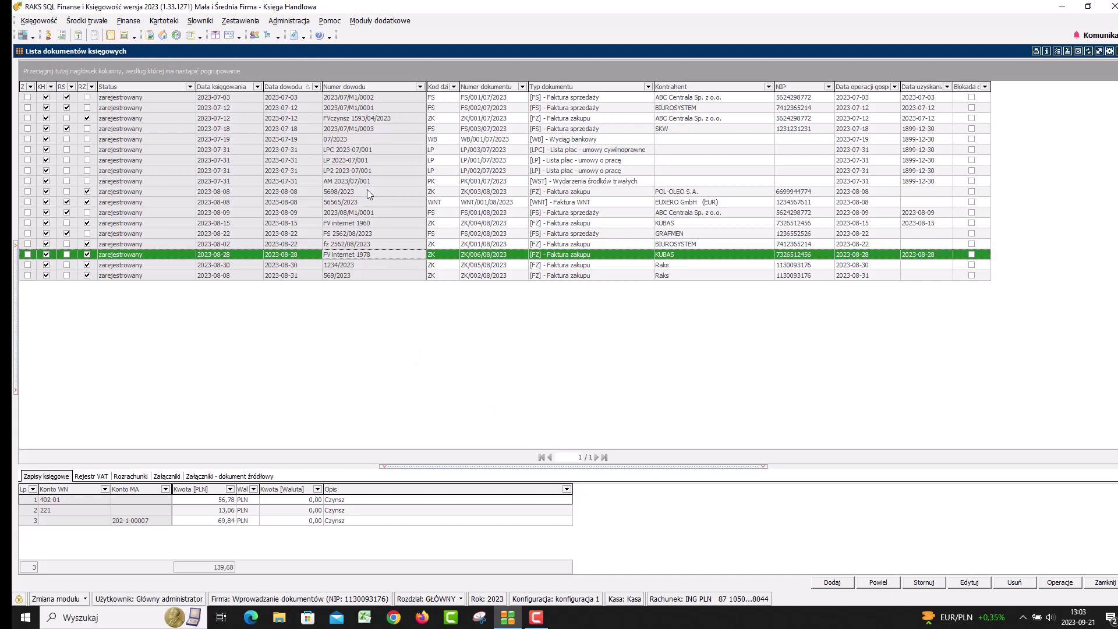
- Duplicate the whole purchase invoice FVczynsz 1593/04/2023 with posting date 2023-08-29 and review the copy's VAT register and settlement entries
{"action": "left_click", "coordinate": [359, 118]}
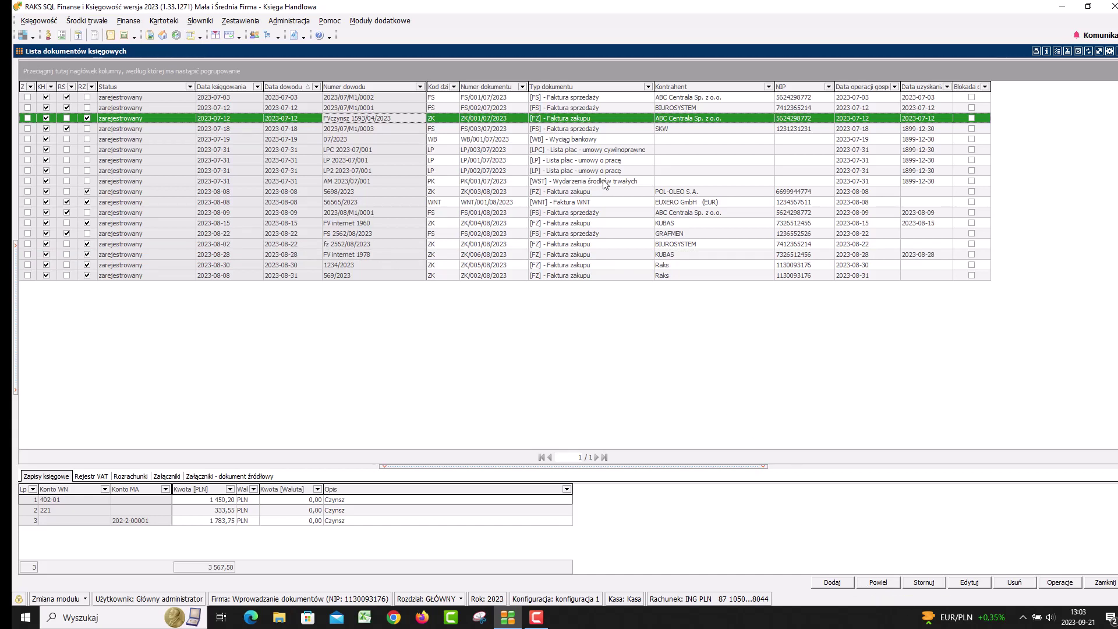
{"action": "left_click", "coordinate": [875, 584]}
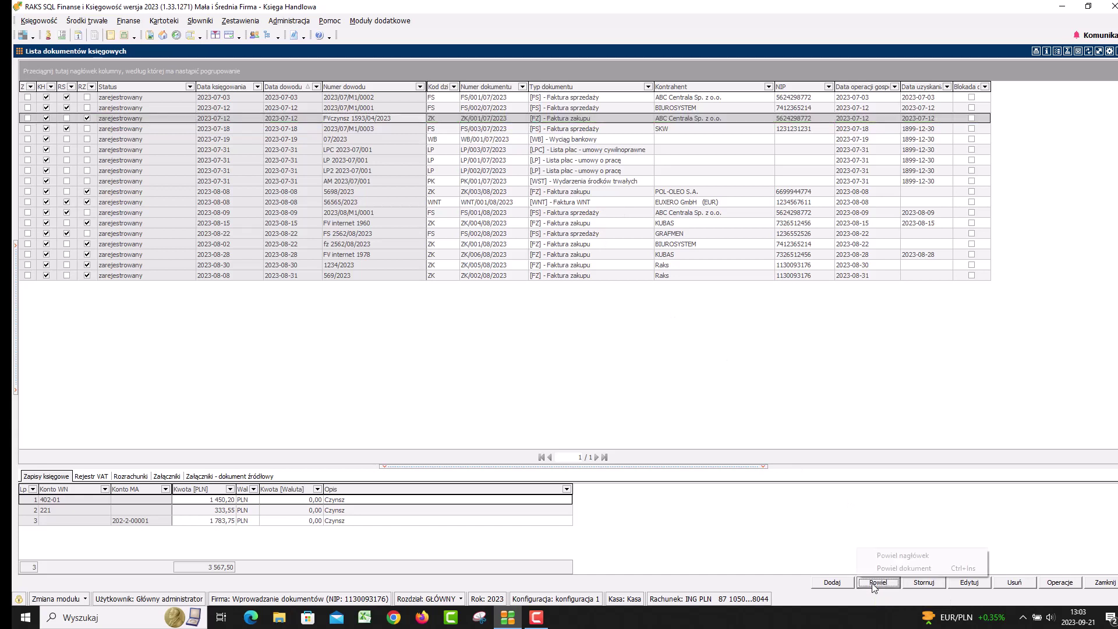
{"action": "left_click", "coordinate": [880, 573]}
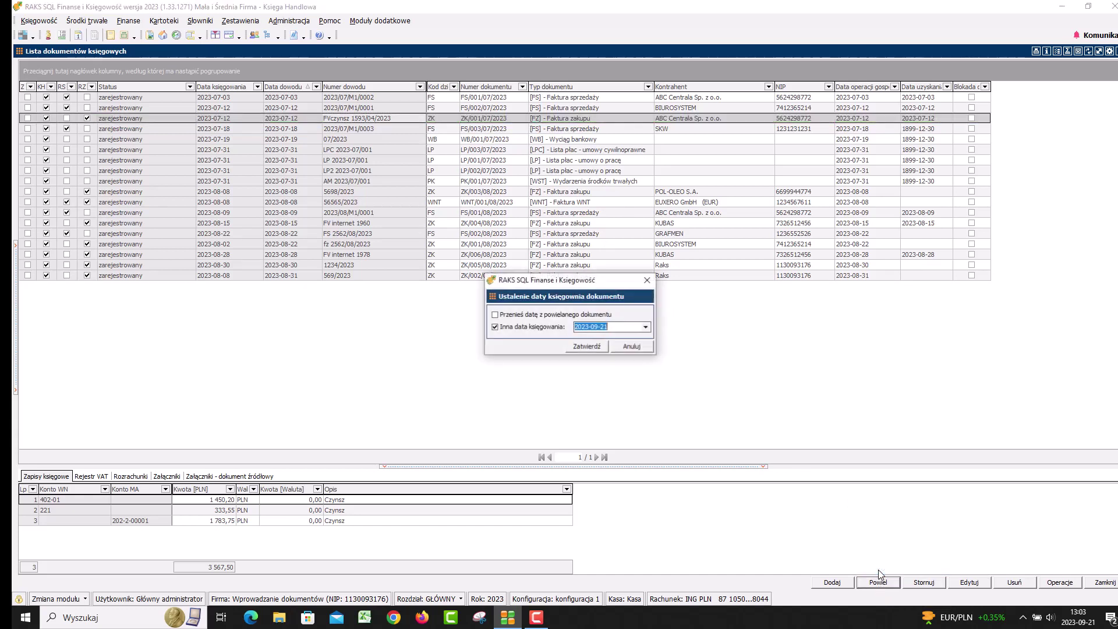
{"action": "left_click", "coordinate": [645, 327]}
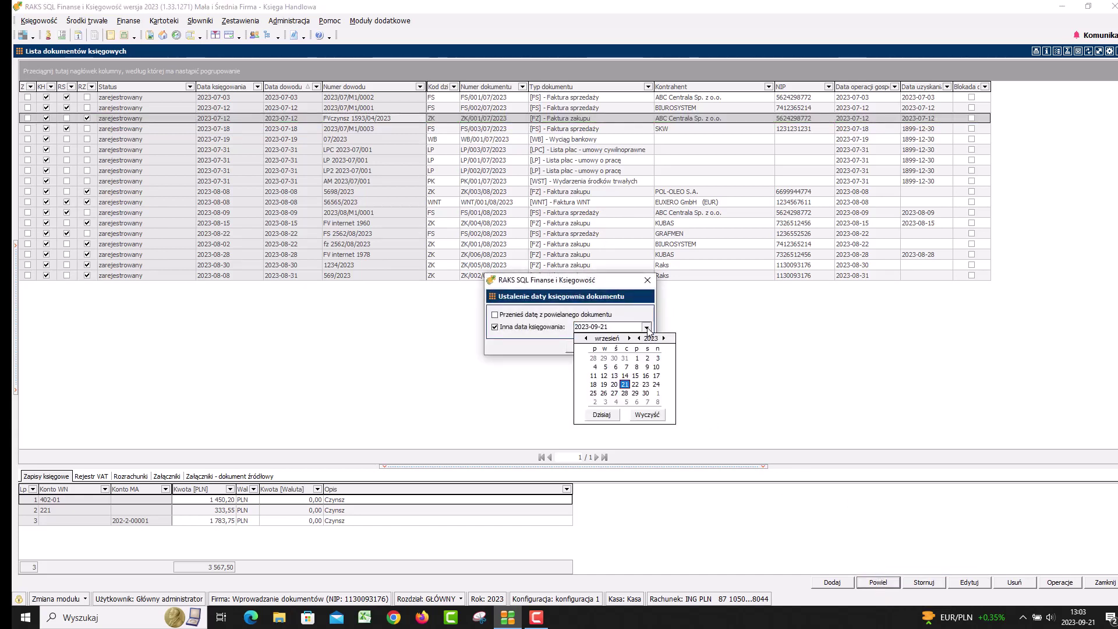
{"action": "left_click", "coordinate": [604, 358]}
{"action": "left_click", "coordinate": [586, 346]}
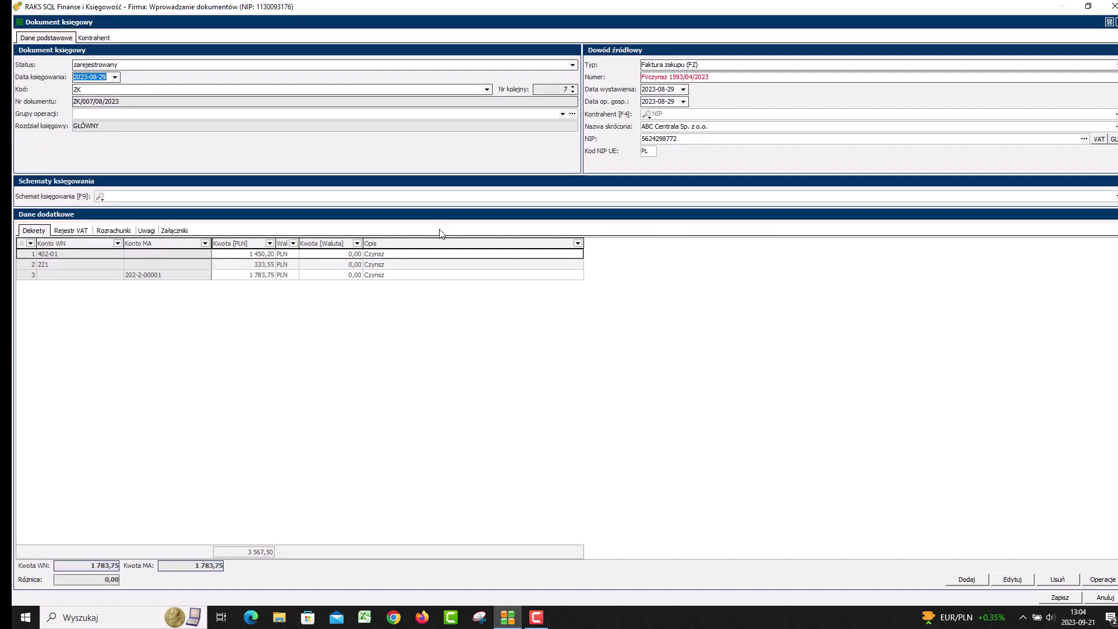
{"action": "left_click", "coordinate": [61, 235]}
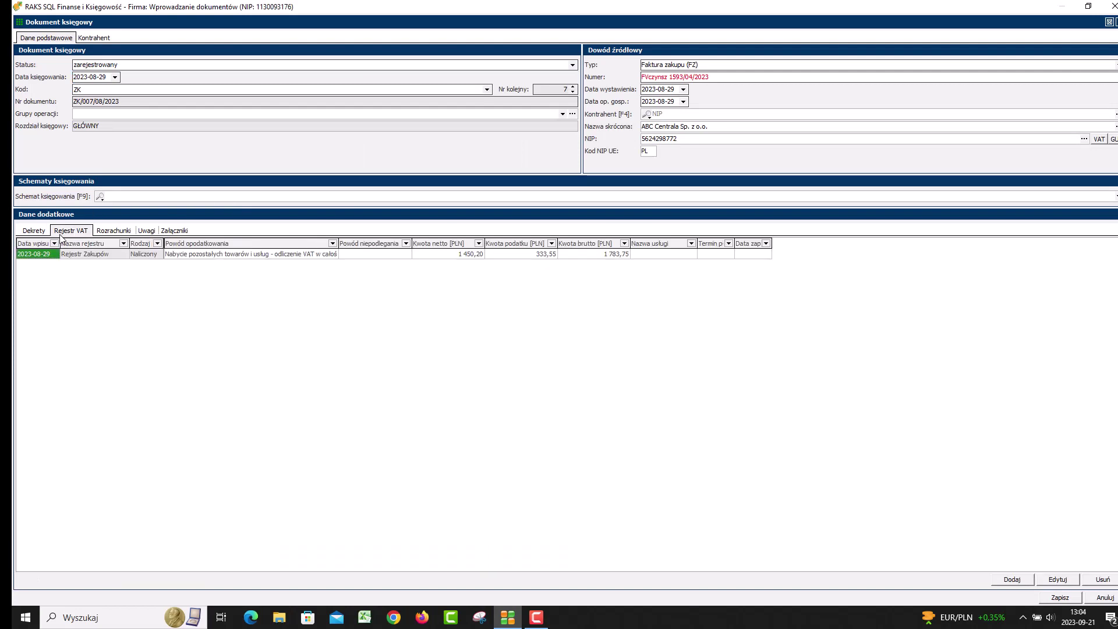
{"action": "left_click", "coordinate": [115, 235]}
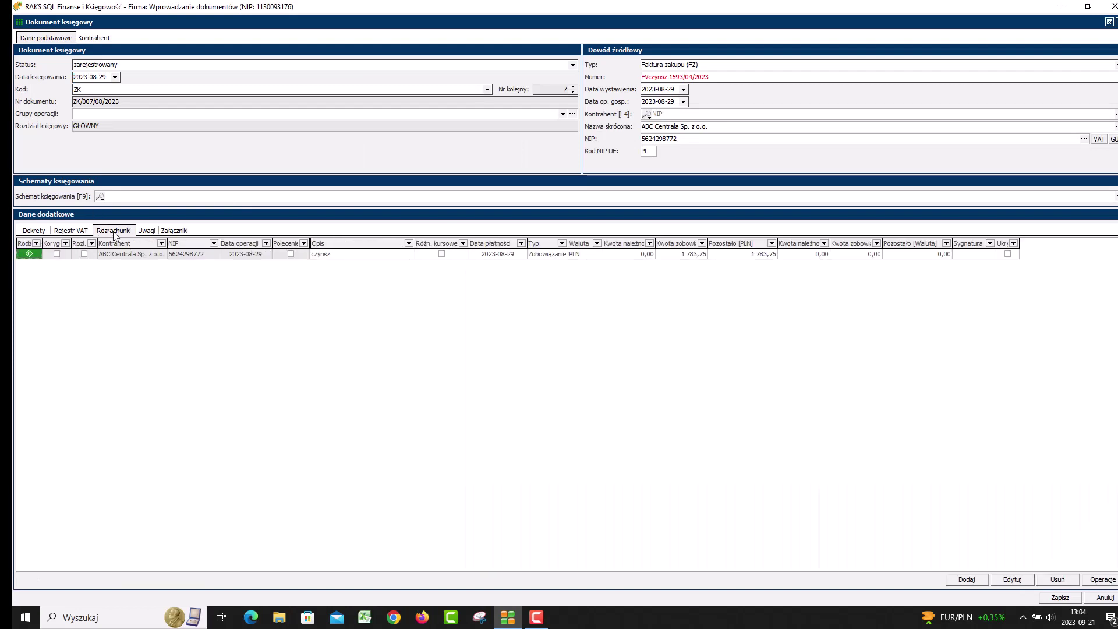
{"action": "left_click", "coordinate": [38, 235]}
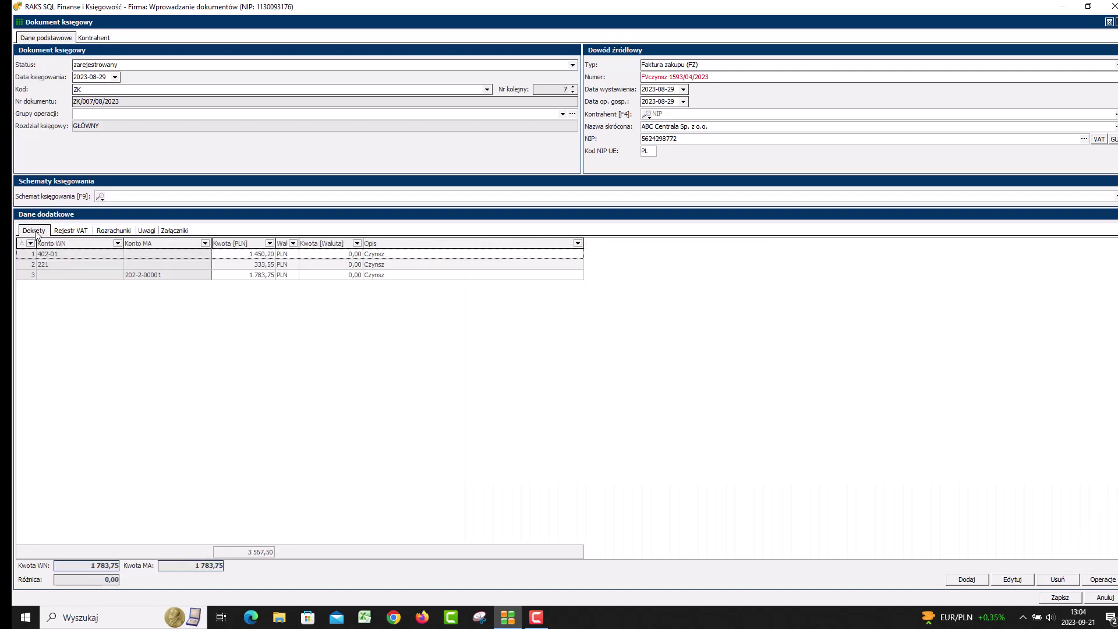
- Renumber the duplicated rent invoice FVczynsz 15893/08/2023 and save it
{"action": "left_click", "coordinate": [690, 77]}
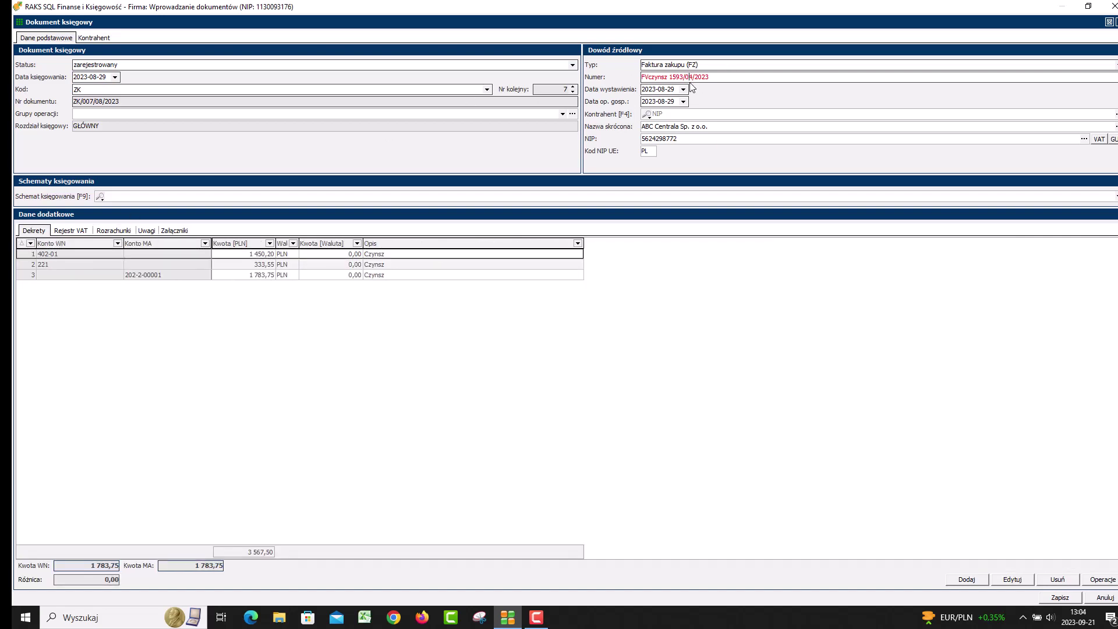
{"action": "key", "text": "Delete"}
{"action": "type", "text": "8"}
{"action": "left_click", "coordinate": [676, 77]}
{"action": "type", "text": "8"}
{"action": "left_click", "coordinate": [1059, 598]}
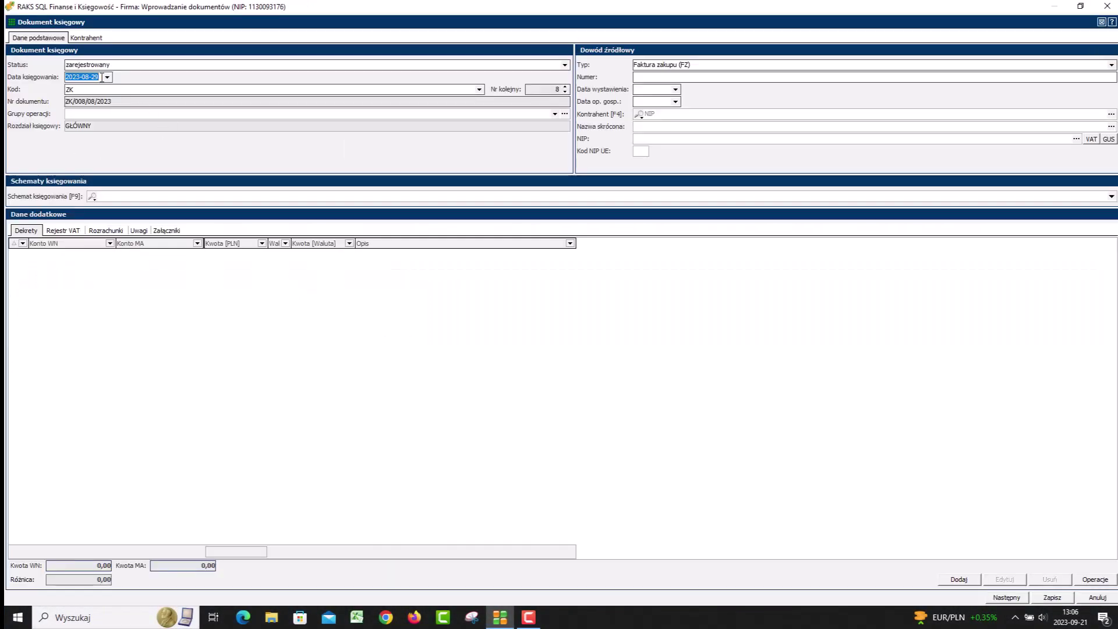
- Set the new document's code to FS (Sprzedaż), its source number to 234/2023 and its contractor to Raks
{"action": "left_click", "coordinate": [480, 89]}
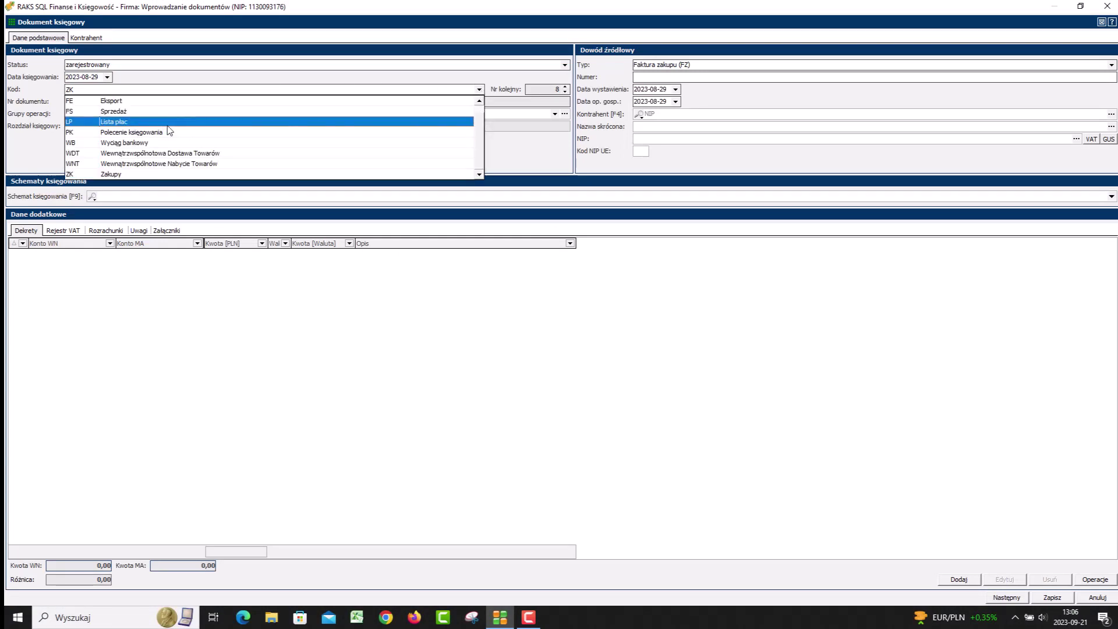
{"action": "left_click", "coordinate": [138, 111]}
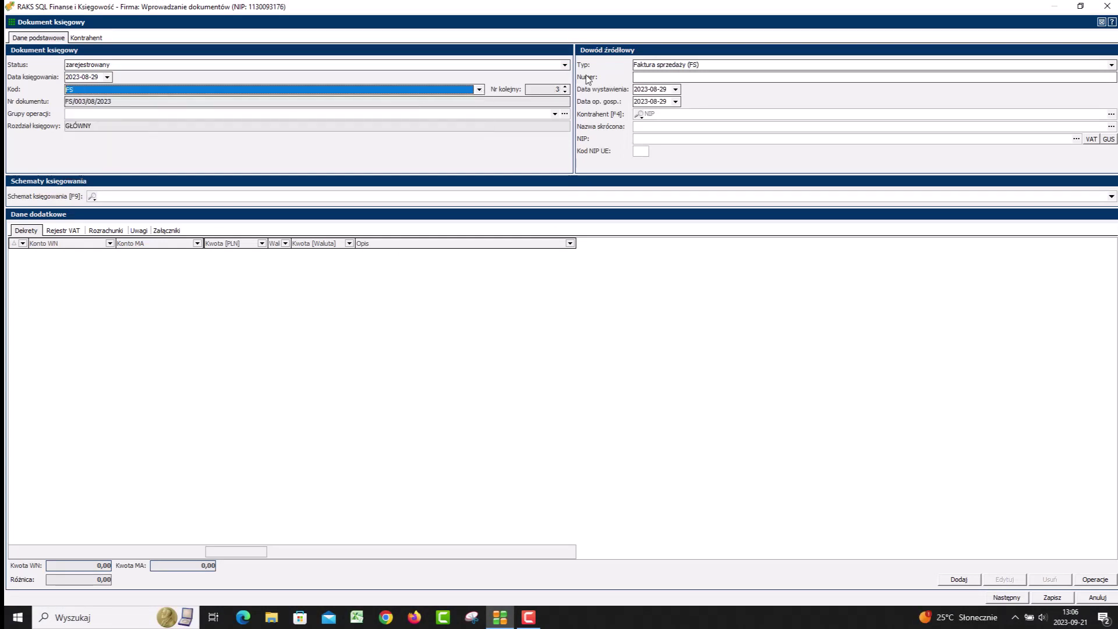
{"action": "left_click", "coordinate": [670, 76]}
{"action": "type", "text": "234/2023"}
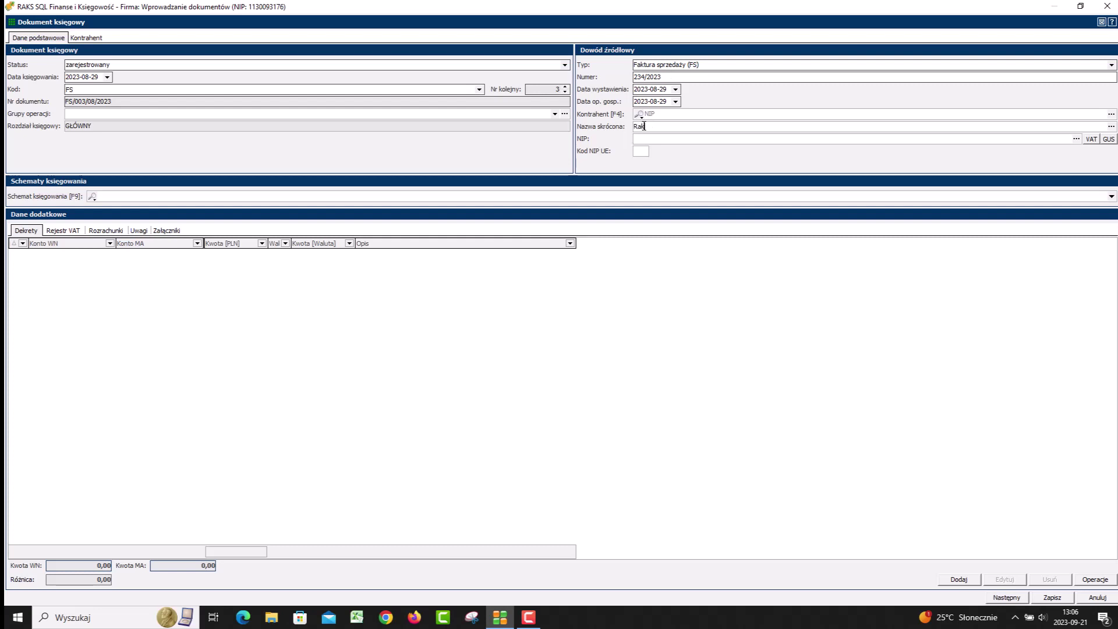
{"action": "key", "text": "Tab"}
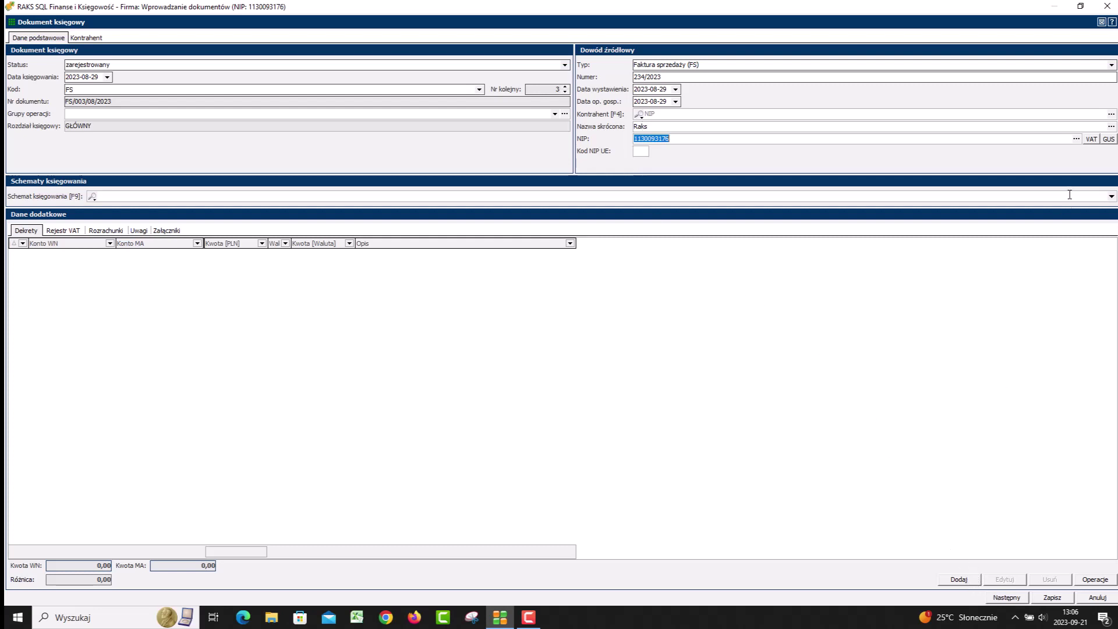
- Apply posting scheme SP1 - Sprzedaż KRAJOWA with net amount 3500, VAT rate 23% and payment date 2023-10-05
{"action": "left_click", "coordinate": [1111, 196]}
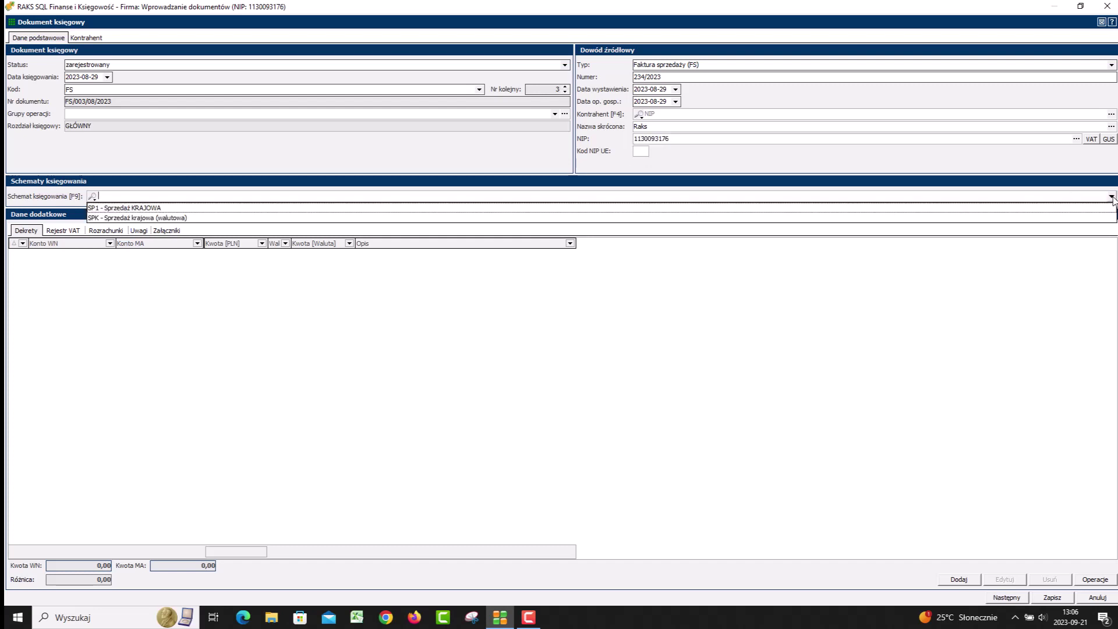
{"action": "left_click", "coordinate": [192, 209]}
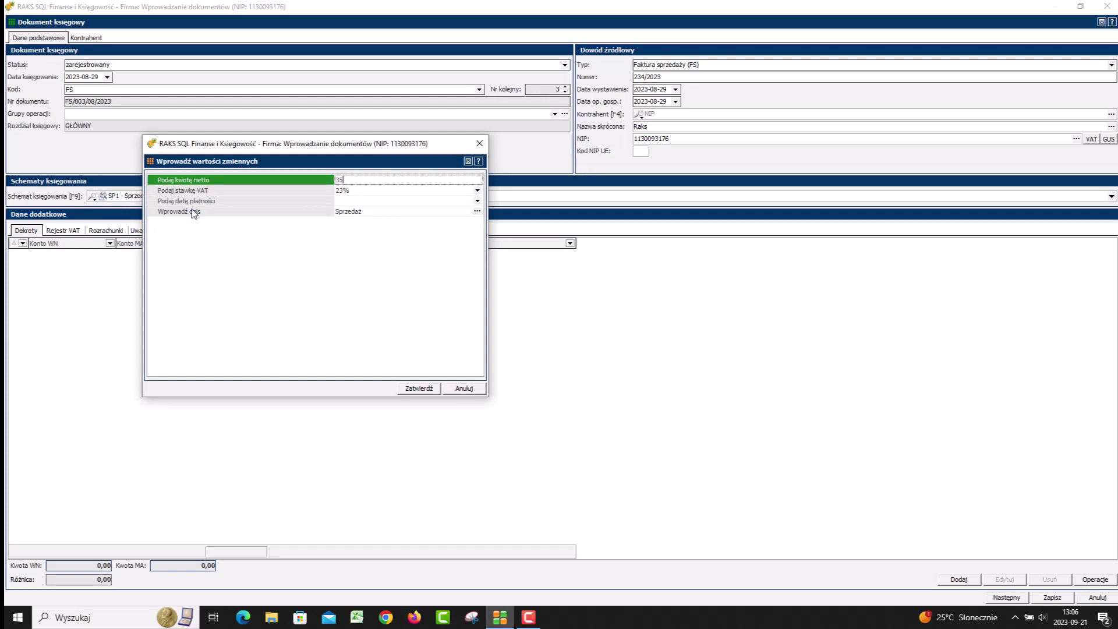
{"action": "type", "text": "00"}
{"action": "key", "text": "Return"}
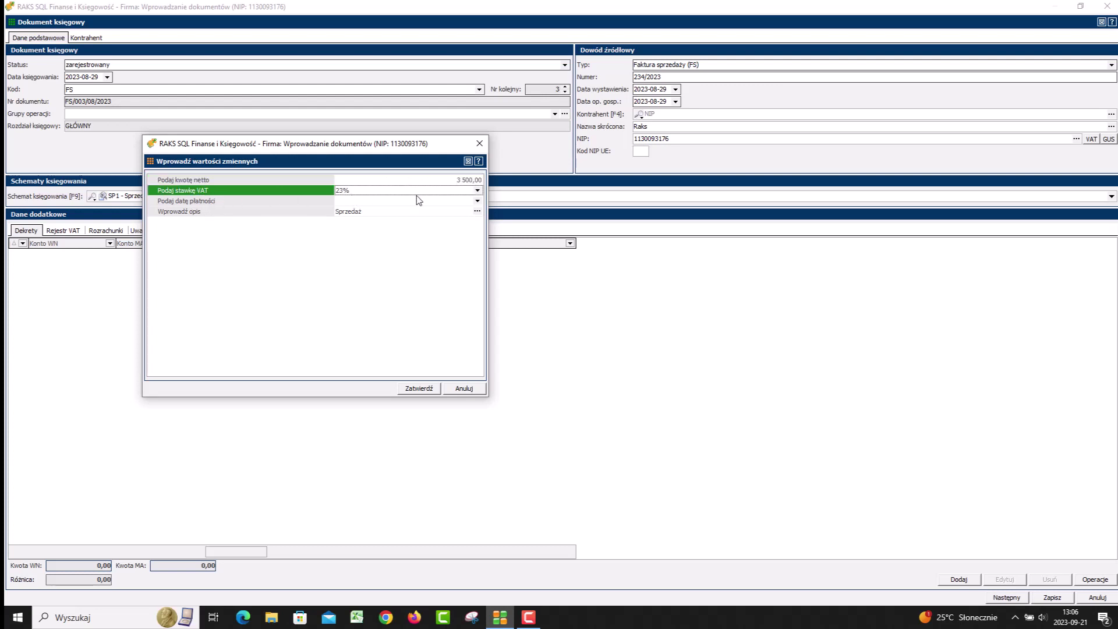
{"action": "left_click", "coordinate": [477, 192]}
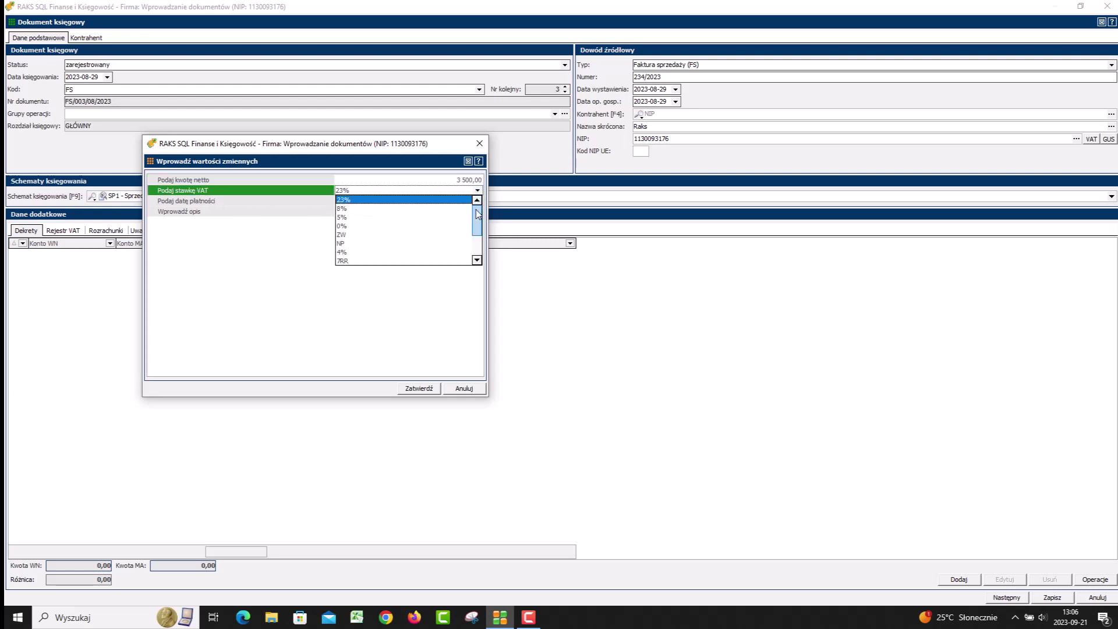
{"action": "left_click", "coordinate": [445, 201]}
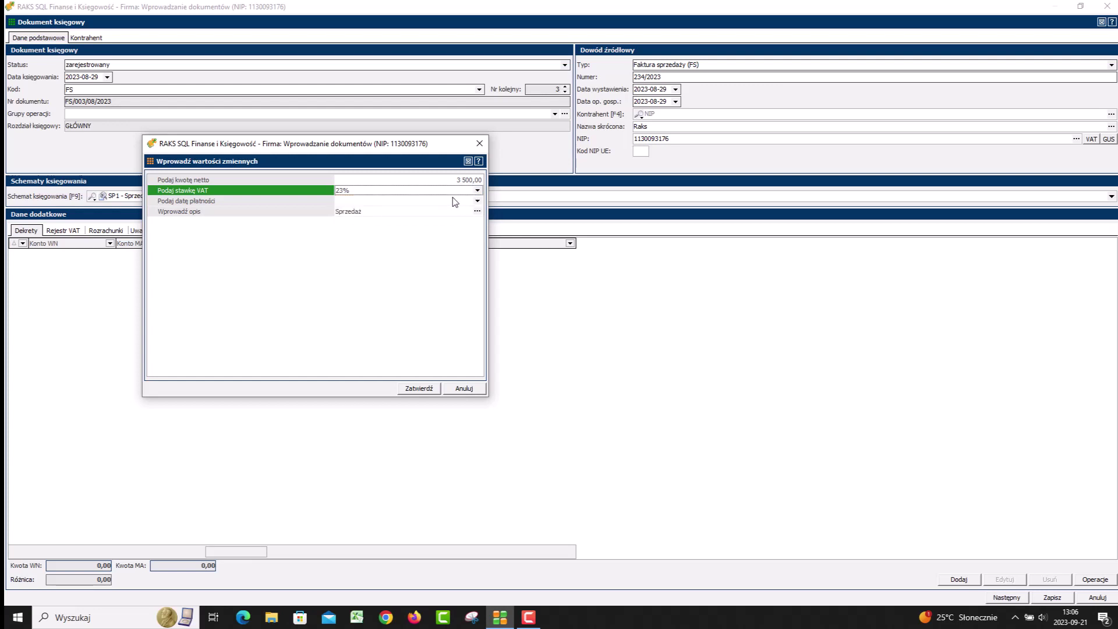
{"action": "left_click", "coordinate": [477, 201]}
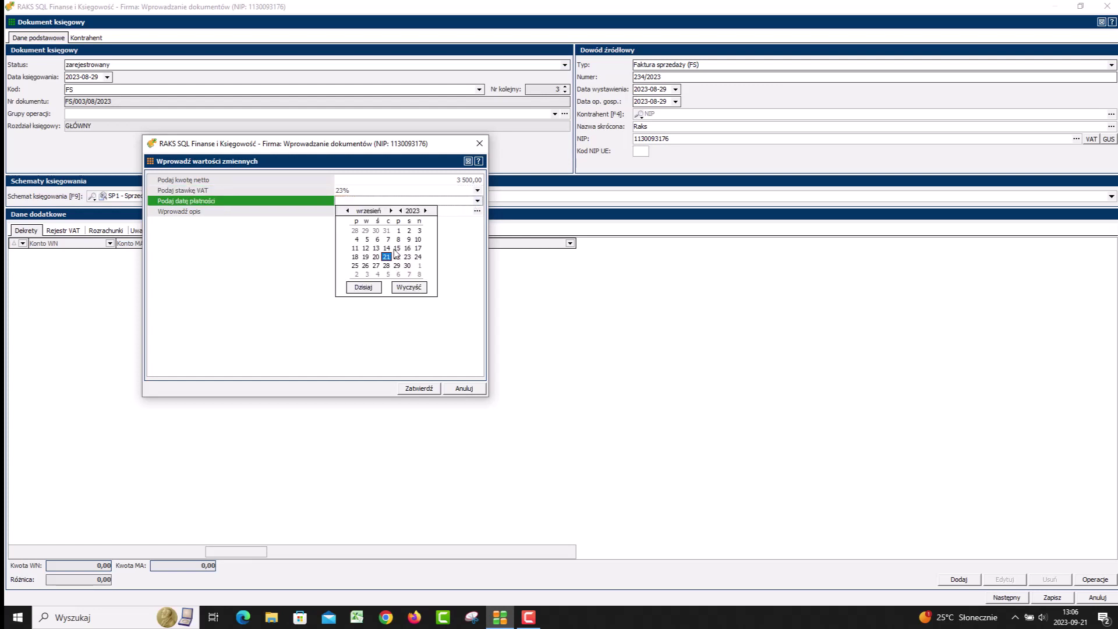
{"action": "left_click", "coordinate": [387, 275]}
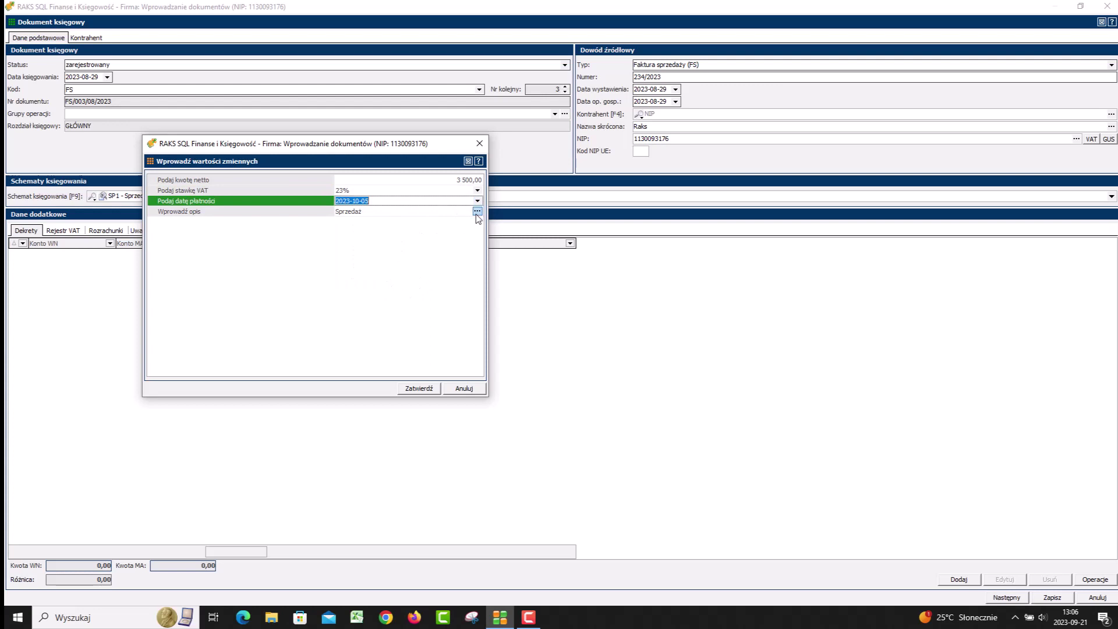
- Set the scheme's description to the template Sprzedaż towarów and confirm the values to generate the ledger entries
{"action": "left_click", "coordinate": [410, 211]}
{"action": "left_click", "coordinate": [410, 210]}
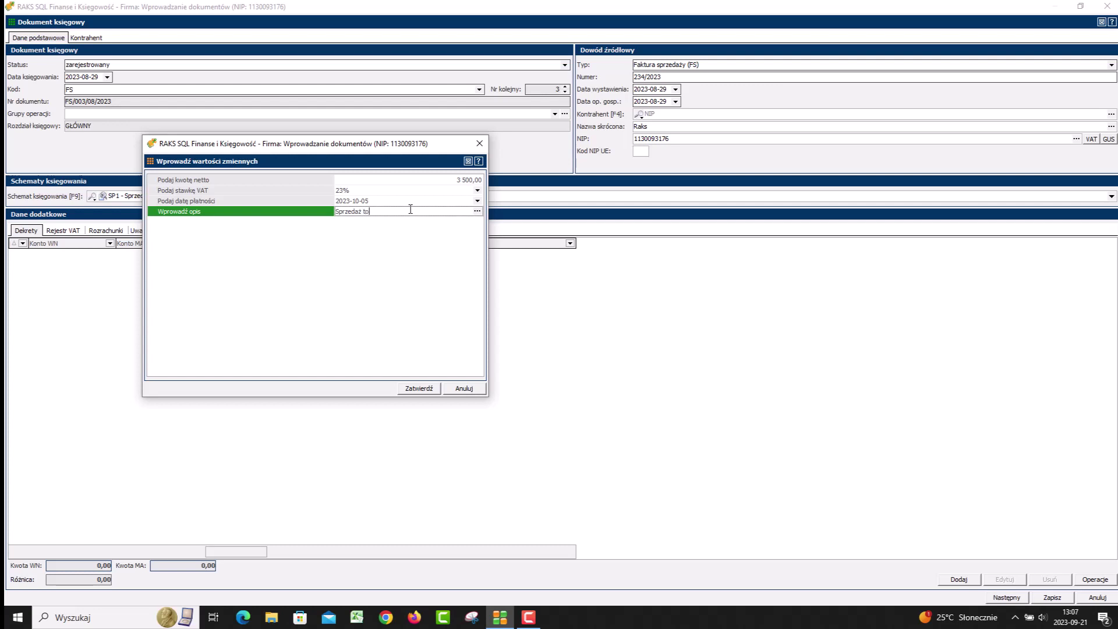
{"action": "type", "text": "towarów"}
{"action": "left_click", "coordinate": [478, 211]}
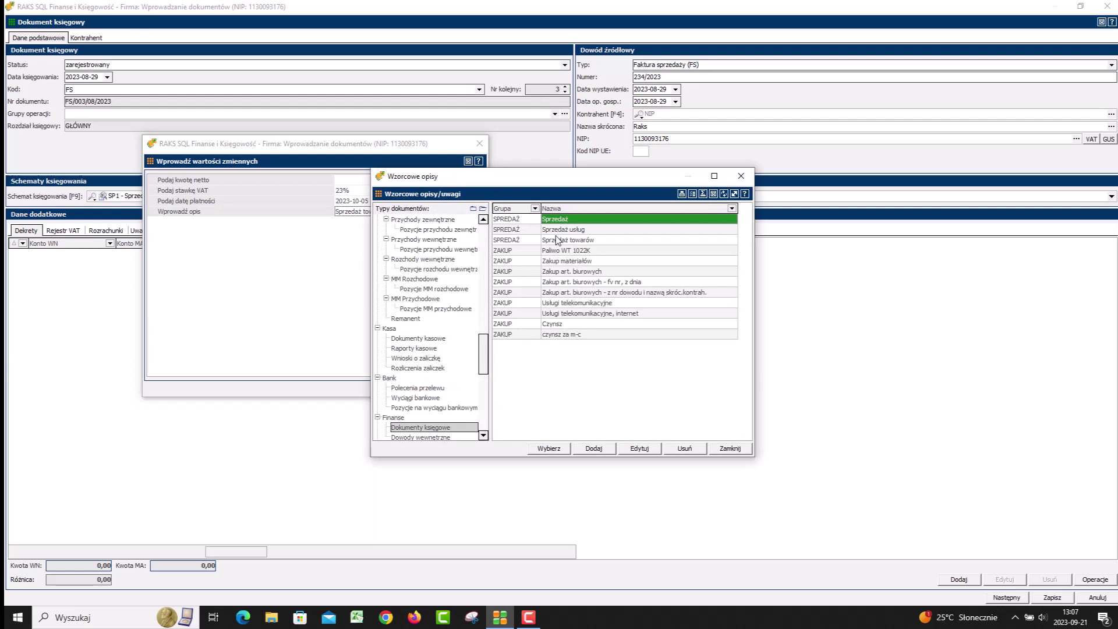
{"action": "left_click", "coordinate": [556, 242]}
{"action": "double_click", "coordinate": [556, 241]}
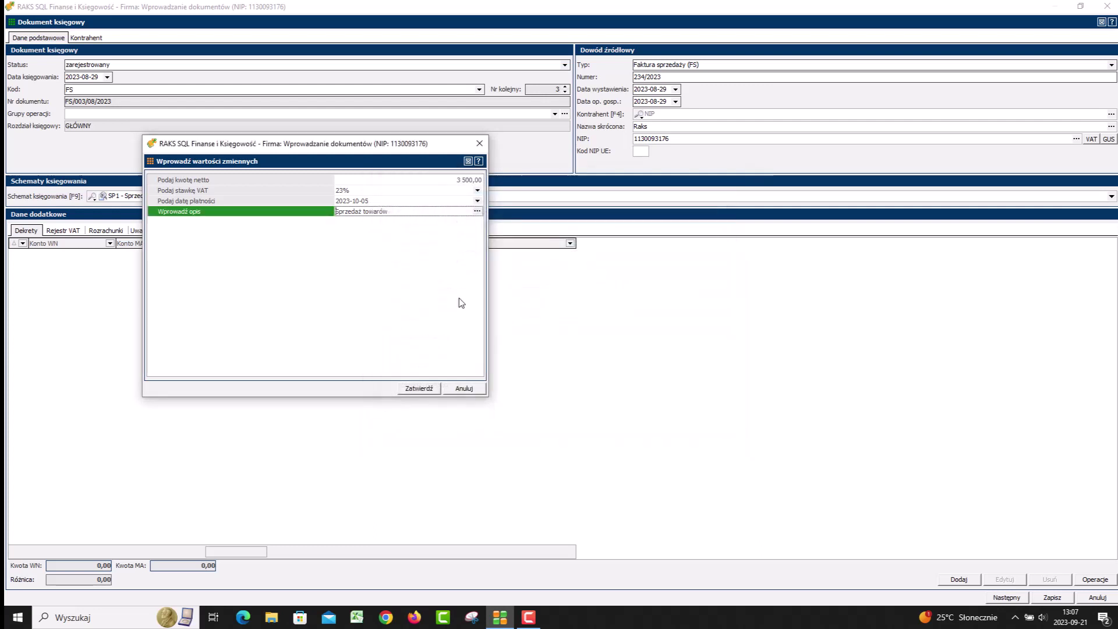
{"action": "left_click", "coordinate": [418, 388]}
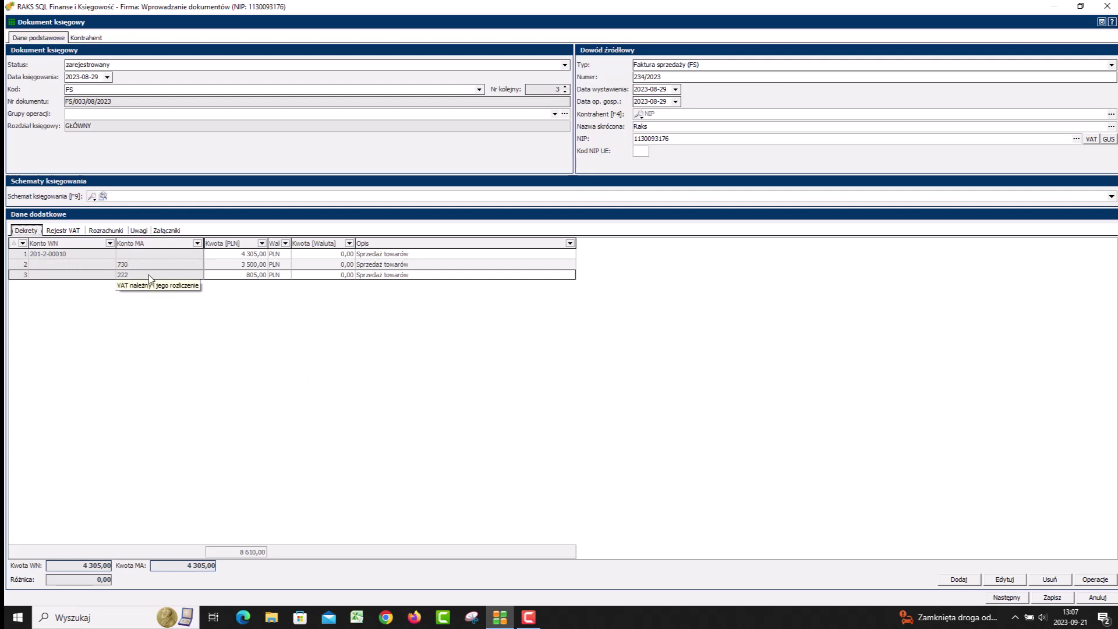
- Review the VAT register and settlement entries of sales invoice 234/2023 and save the document
{"action": "left_click", "coordinate": [76, 234]}
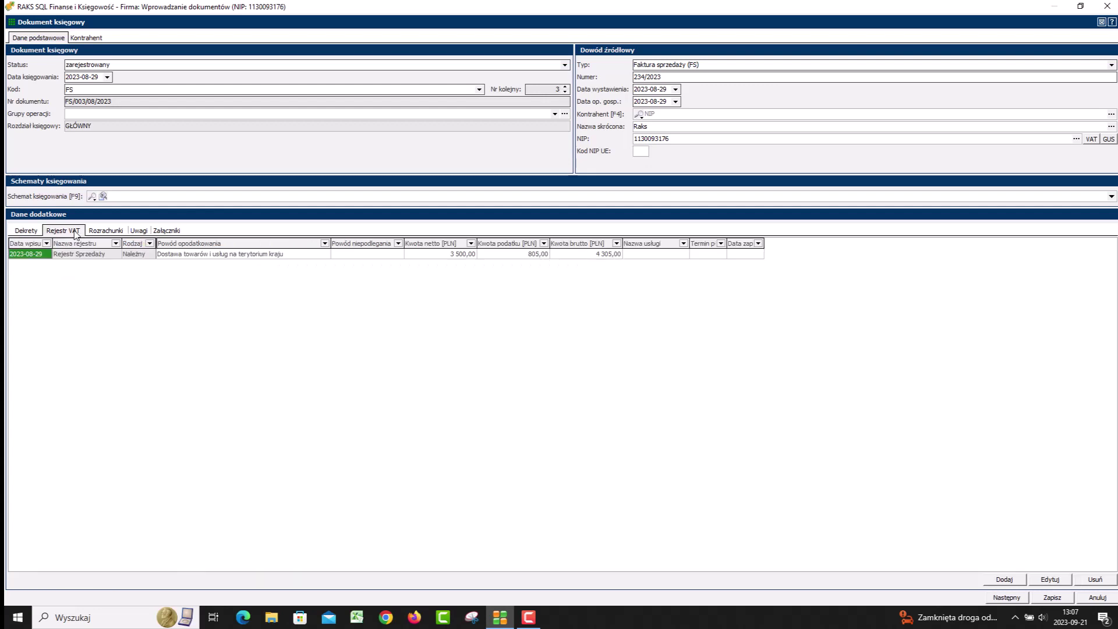
{"action": "left_click", "coordinate": [105, 235]}
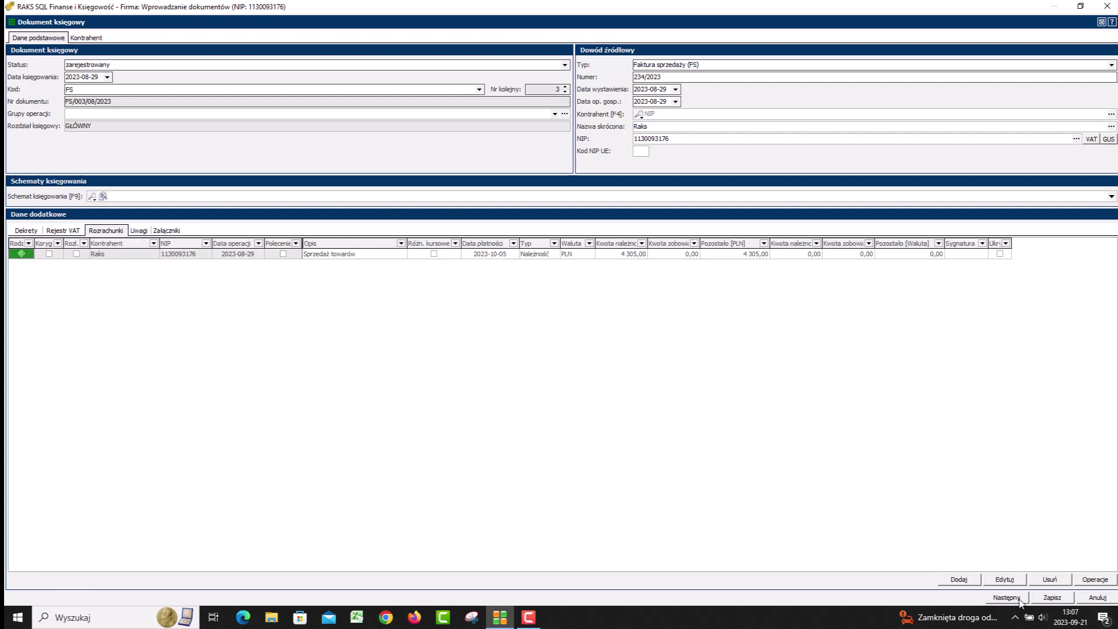
{"action": "left_click", "coordinate": [1047, 600]}
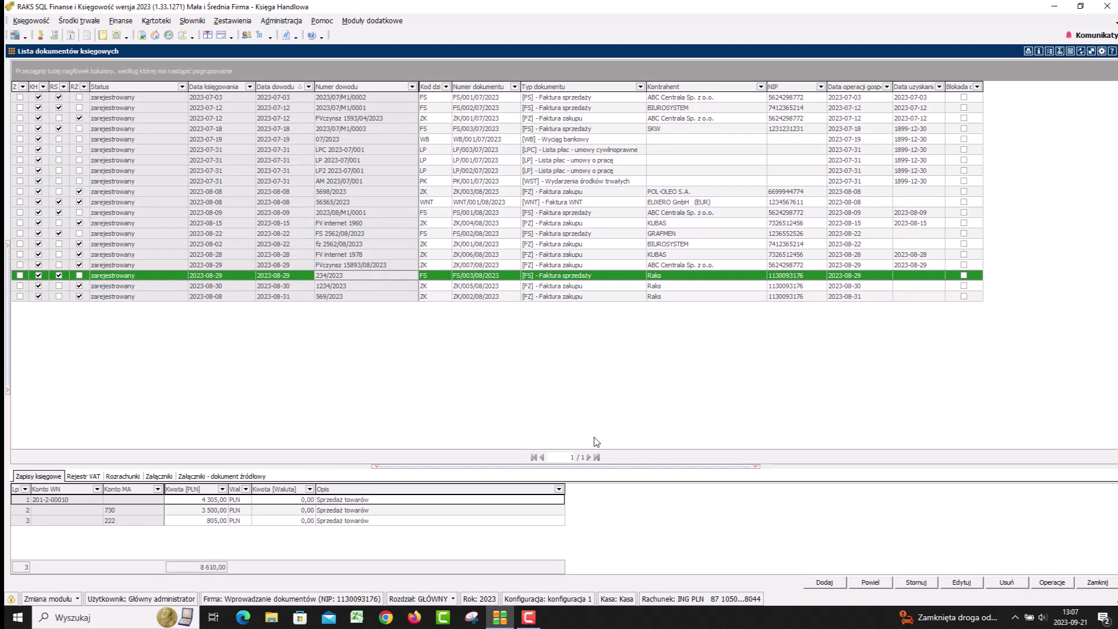
- Add a new document with code ZK, source number 5463/2023 and contractor ABC Centrala Sp. z o.o
{"action": "left_click", "coordinate": [829, 583]}
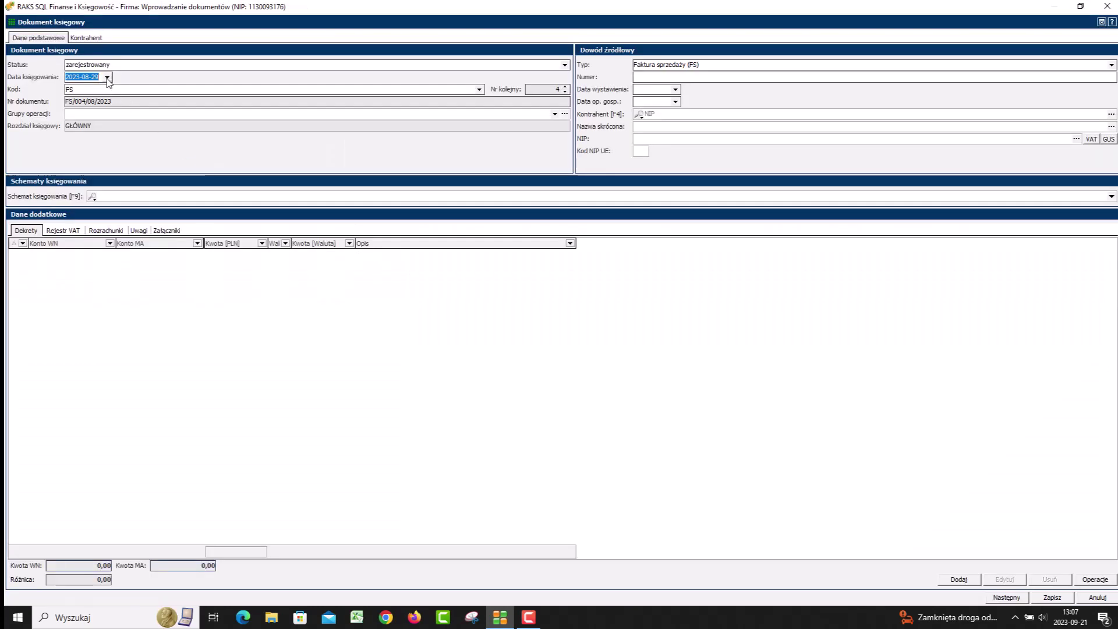
{"action": "left_click", "coordinate": [102, 92]}
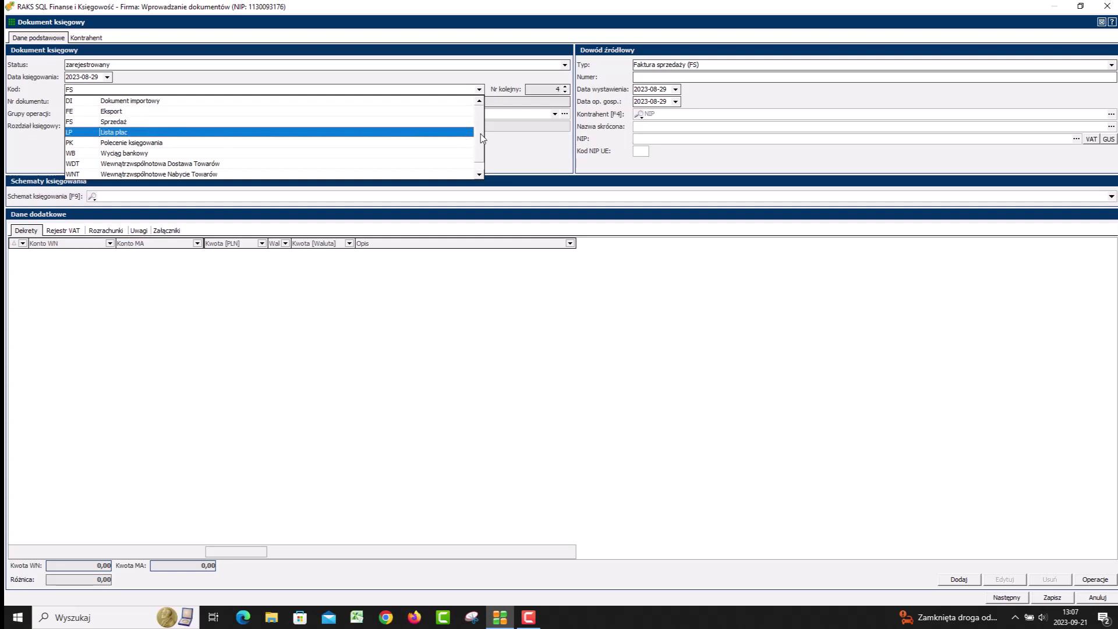
{"action": "scroll", "coordinate": [371, 174], "scroll_direction": "down", "scroll_amount": 1}
{"action": "left_click", "coordinate": [172, 174]}
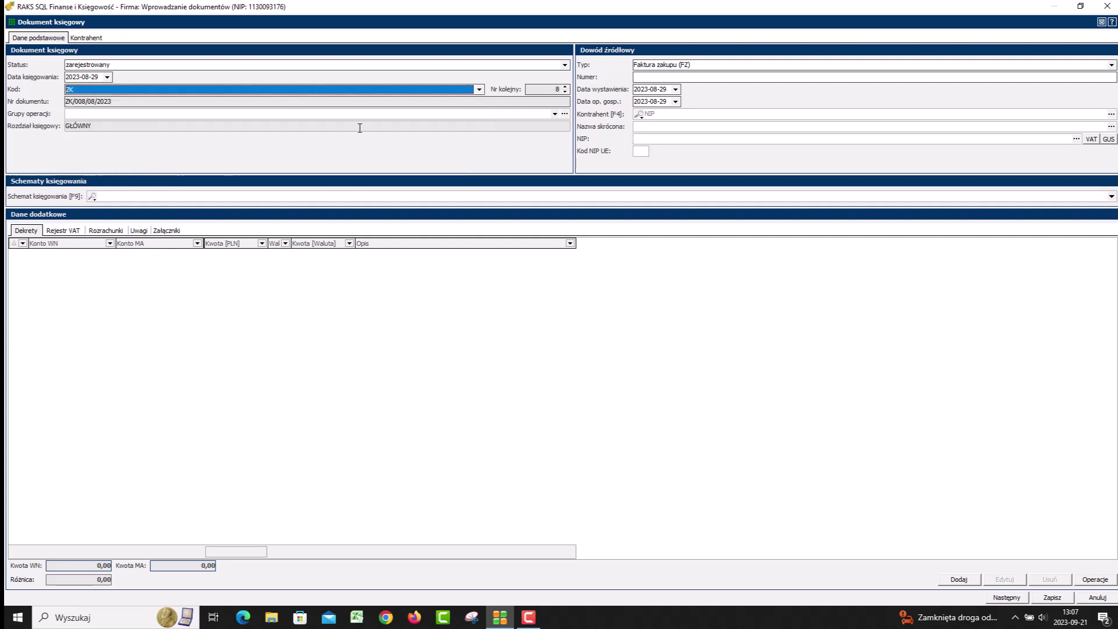
{"action": "left_click", "coordinate": [652, 77]}
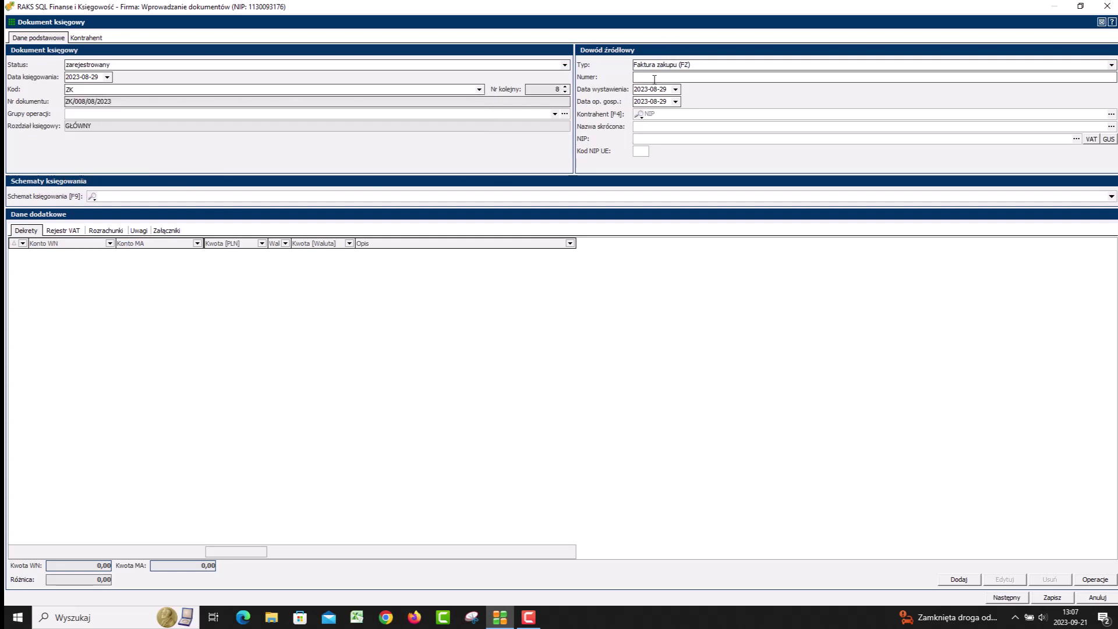
{"action": "type", "text": "5463/2023"}
{"action": "left_click", "coordinate": [672, 125]}
{"action": "type", "text": "ABC Centrala Sp. z o.o."}
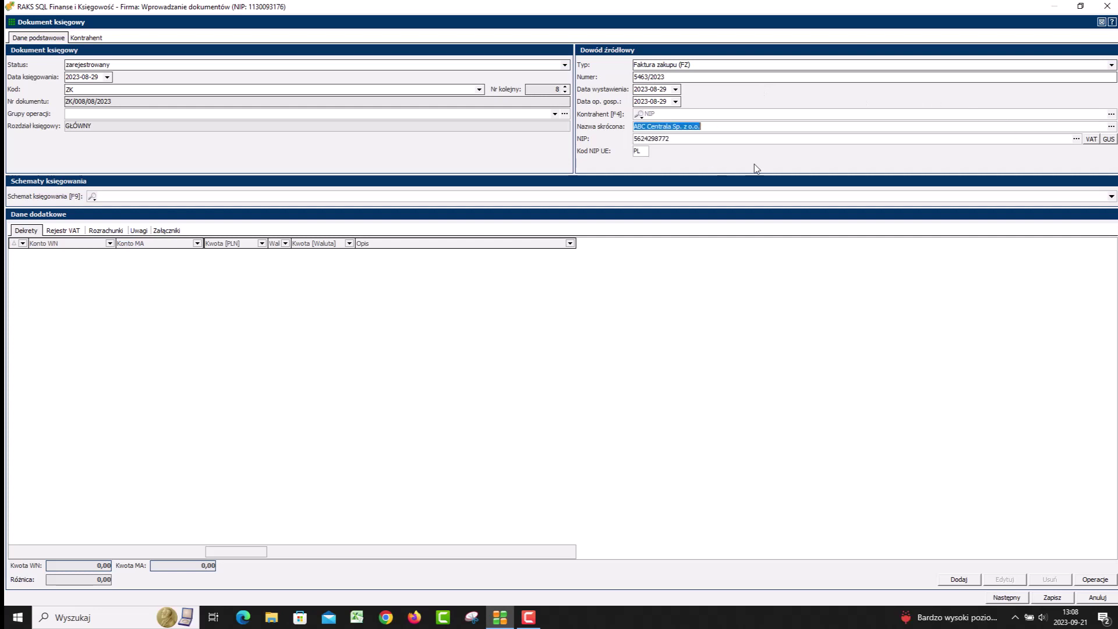
- Apply posting scheme CZ1 - Czynsz z kręgiem kosztów with net amount 5000 and payment date 2023-09-25
{"action": "left_click", "coordinate": [1112, 197]}
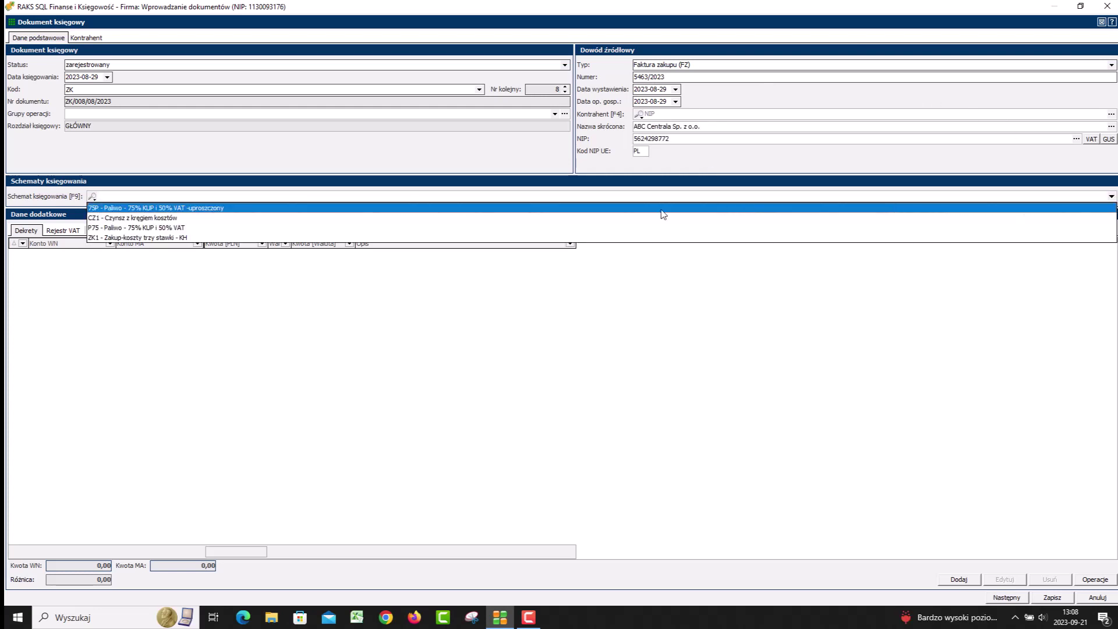
{"action": "left_click", "coordinate": [229, 223]}
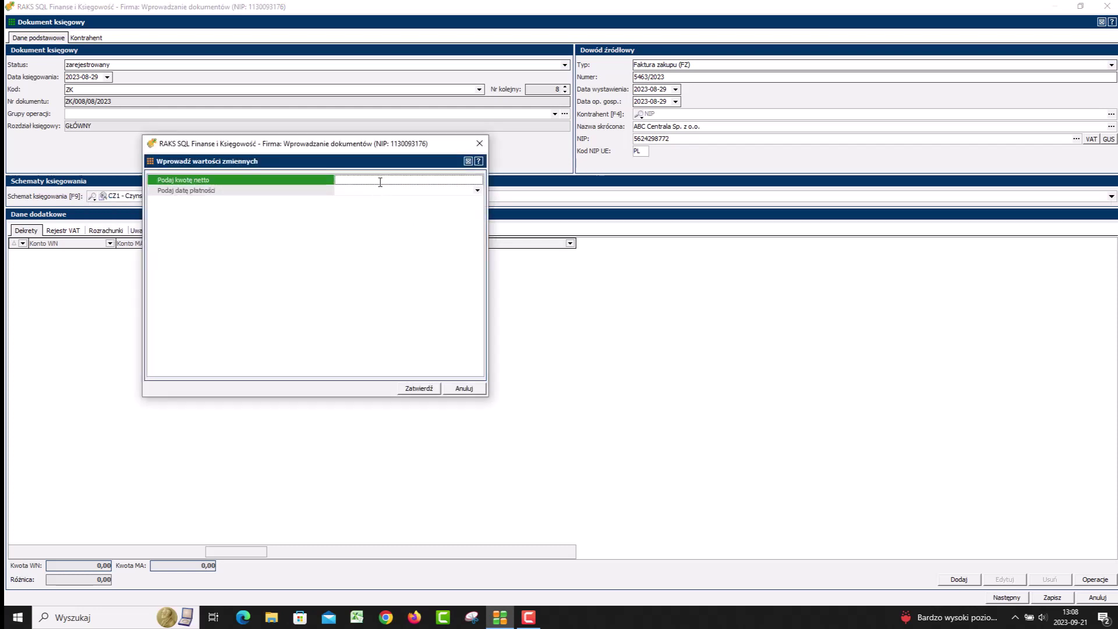
{"action": "type", "text": "000"}
{"action": "key", "text": "Return"}
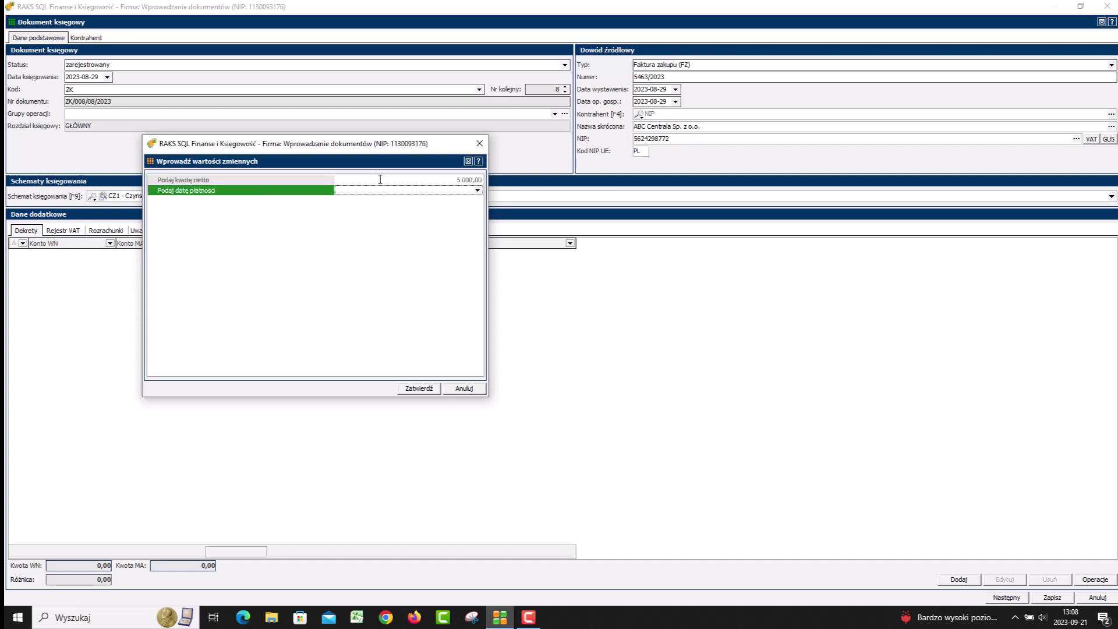
{"action": "left_click", "coordinate": [477, 190]}
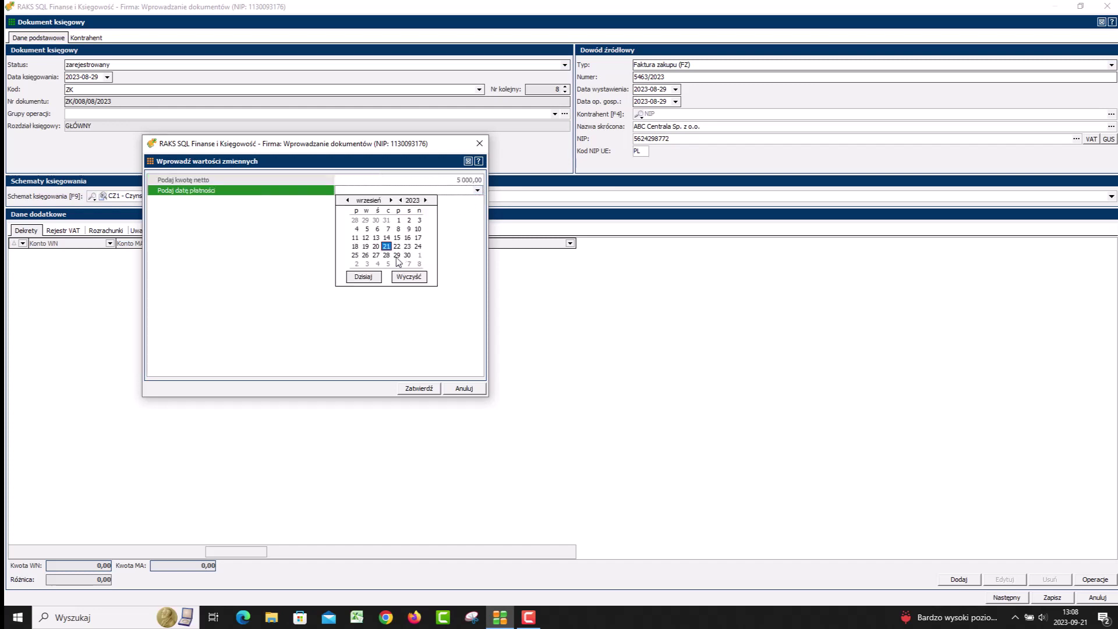
{"action": "left_click", "coordinate": [355, 255]}
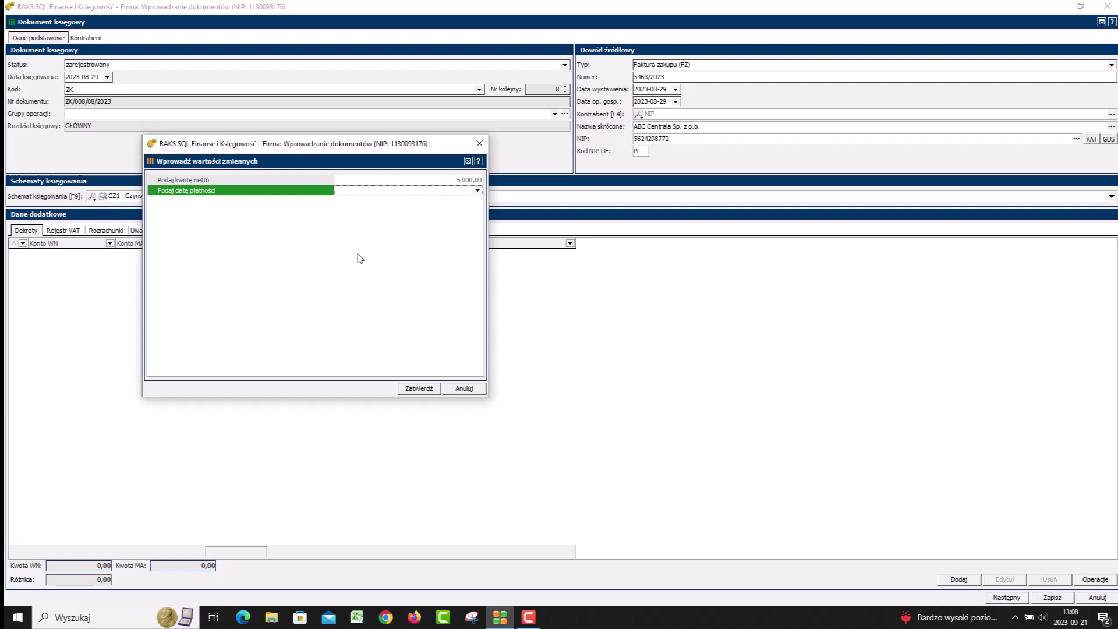
{"action": "left_click", "coordinate": [417, 388]}
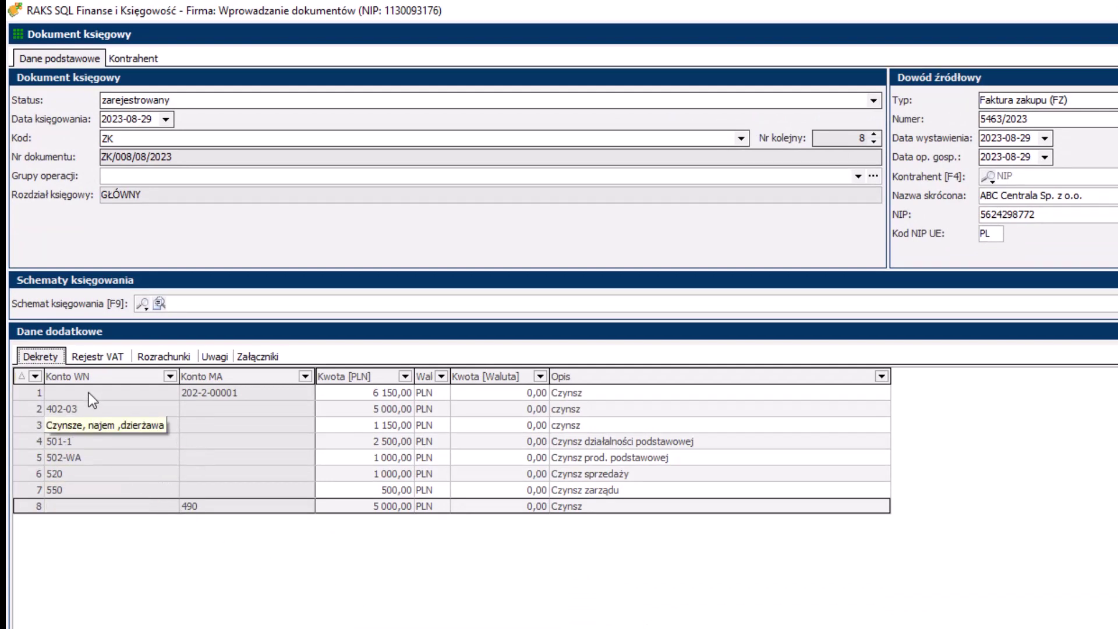
- Review the VAT register and settlement entries of rent invoice 5463/2023, then save it and proceed to a new document
{"action": "left_click", "coordinate": [91, 359]}
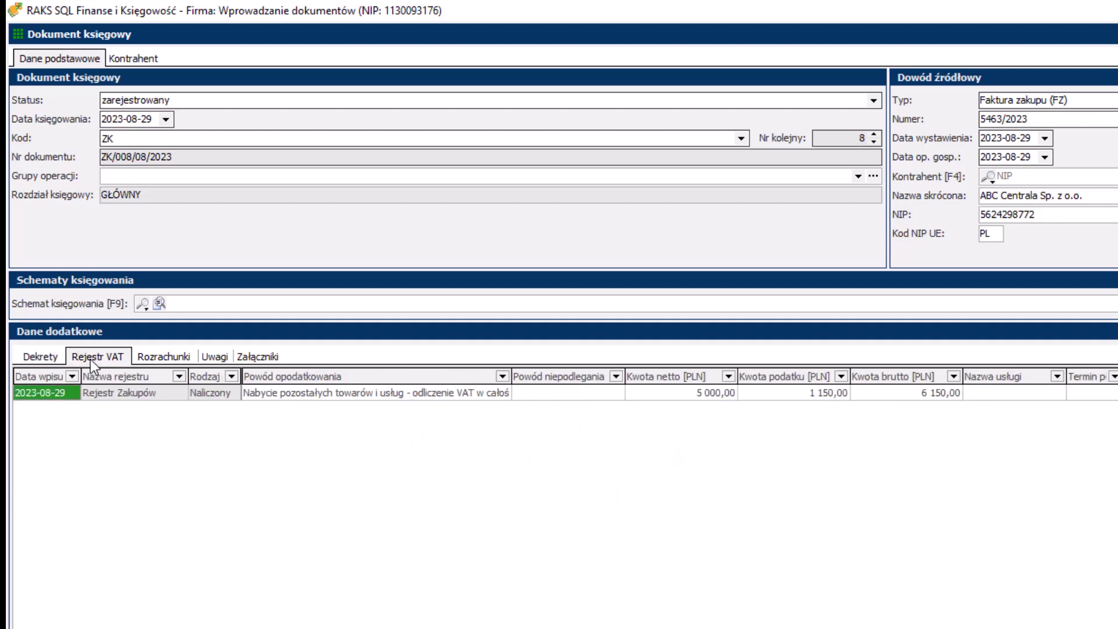
{"action": "left_click", "coordinate": [165, 358]}
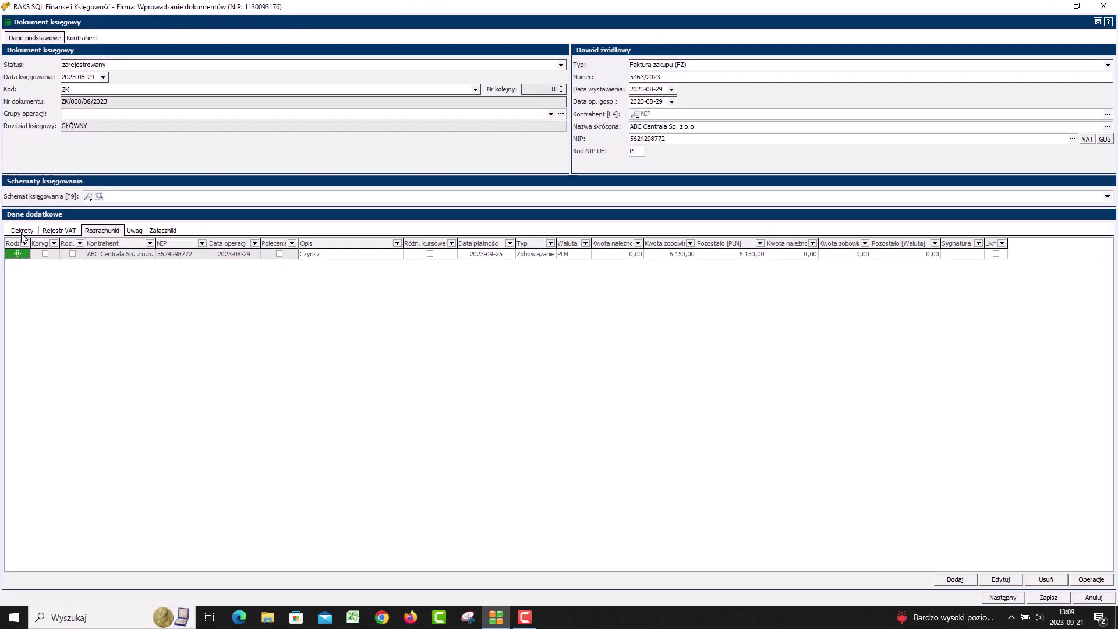
{"action": "left_click", "coordinate": [43, 358]}
{"action": "left_click", "coordinate": [1016, 600]}
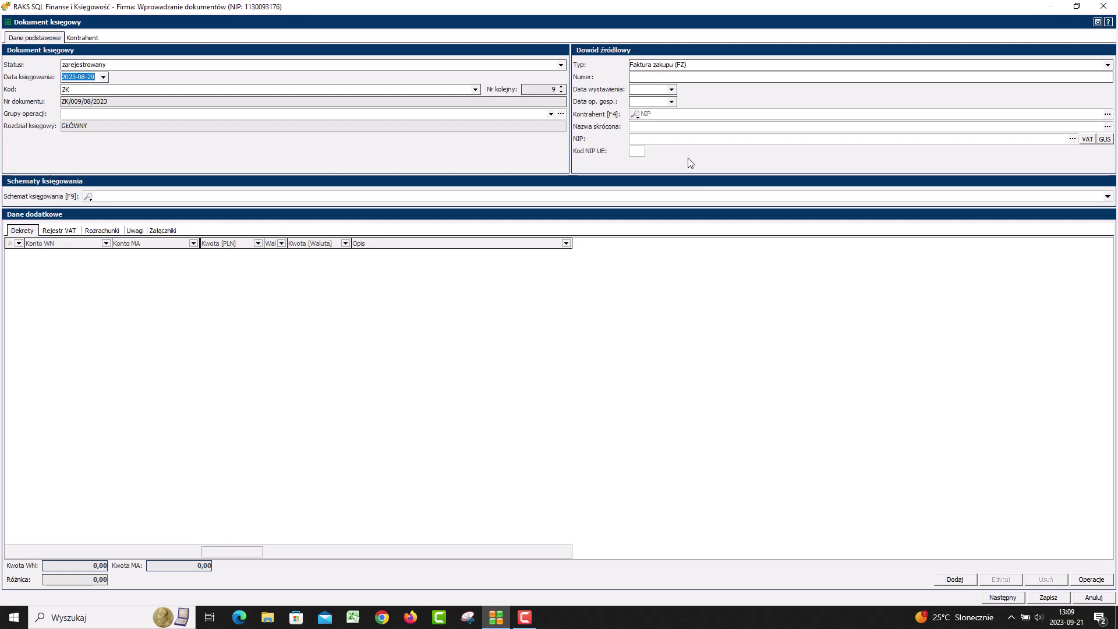
- Set the new purchase document's source number to 5342023 and its contractor to ABC Centrala Sp. z o.o
{"action": "left_click", "coordinate": [646, 78]}
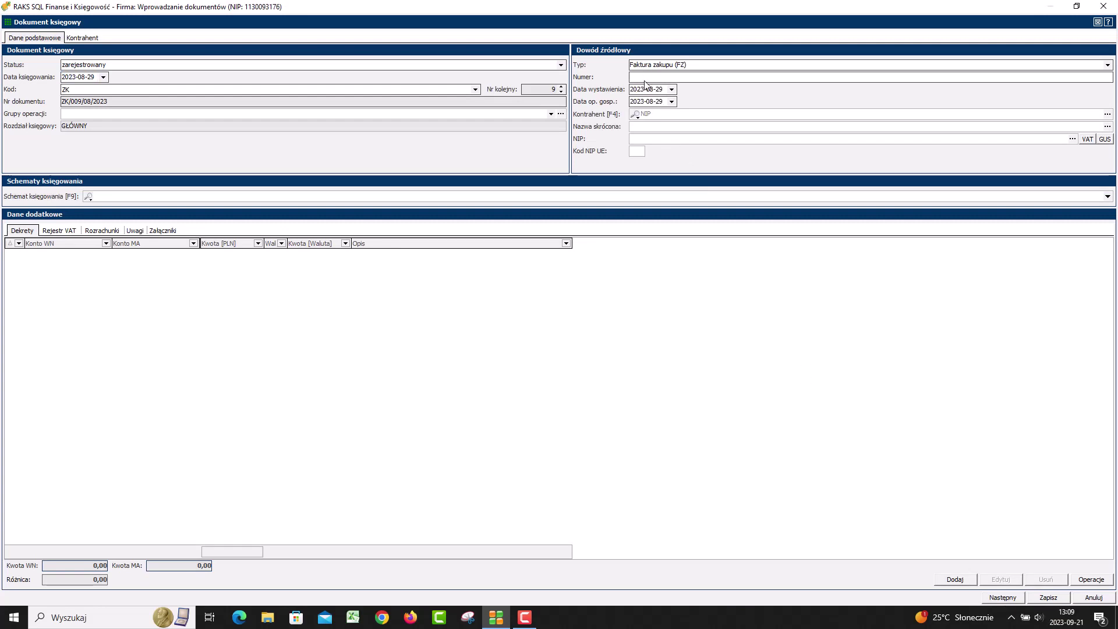
{"action": "type", "text": "5342023"}
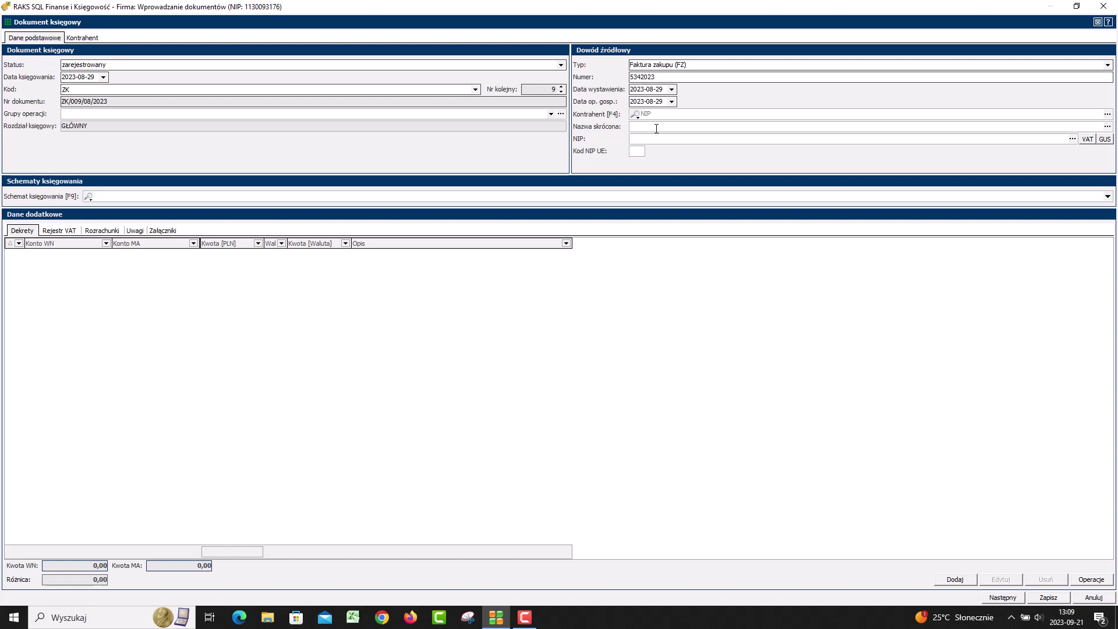
{"action": "left_click", "coordinate": [654, 127]}
{"action": "type", "text": "A"}
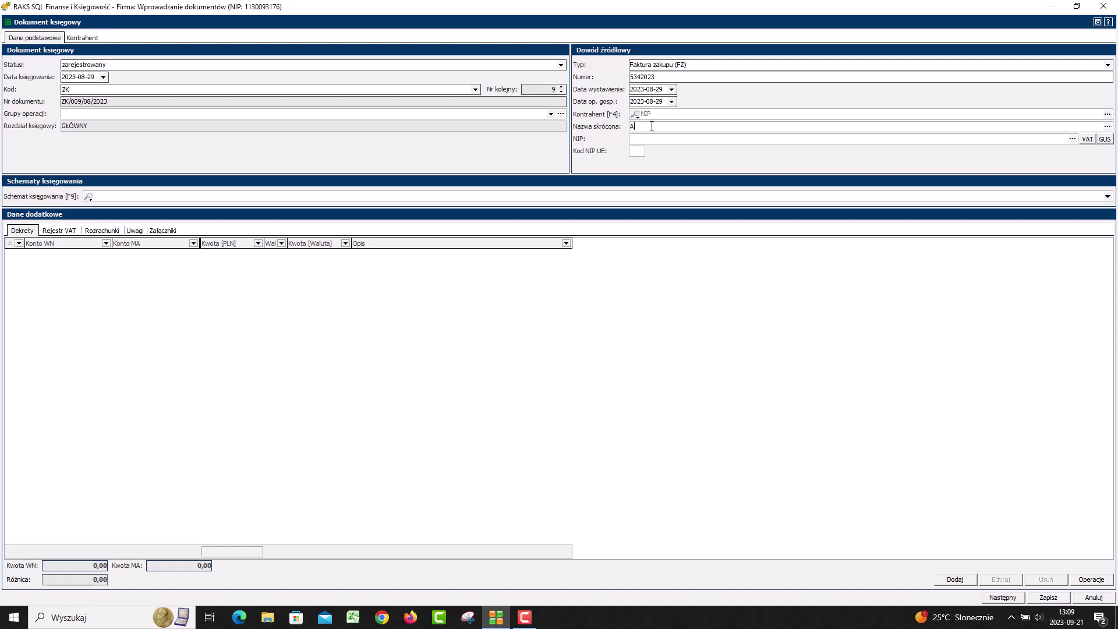
{"action": "type", "text": "BC"}
{"action": "left_click", "coordinate": [1107, 126]}
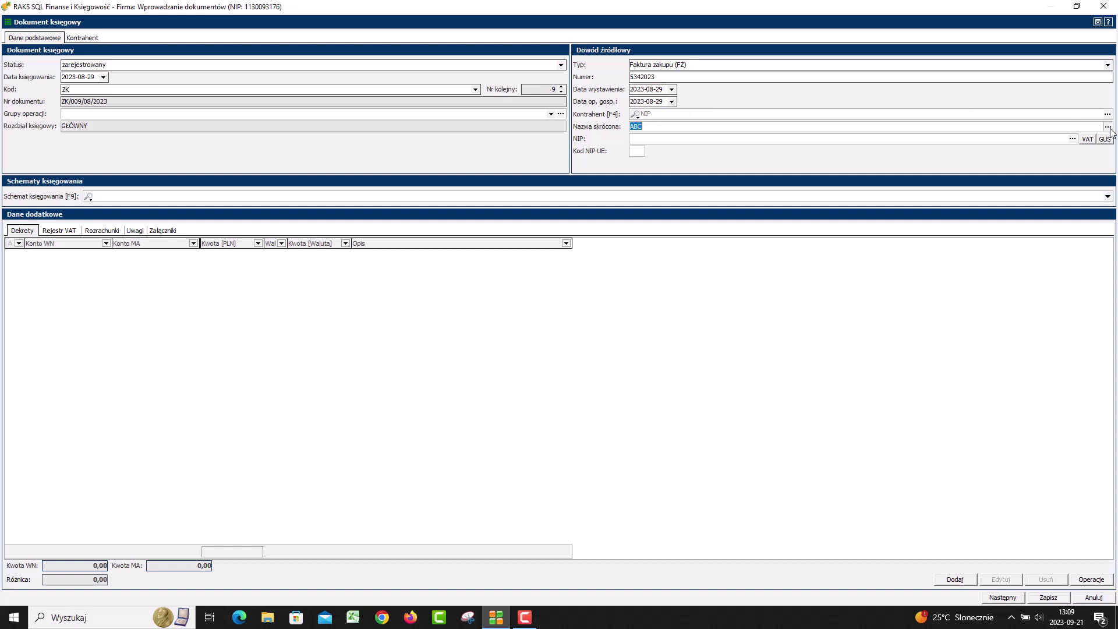
- Choose posting scheme ZK1 - Zakup-koszty trzy stawki - KH with net amounts 300 at 23%, 200 at 8% and 100 at 5% VAT
{"action": "left_click", "coordinate": [1108, 196]}
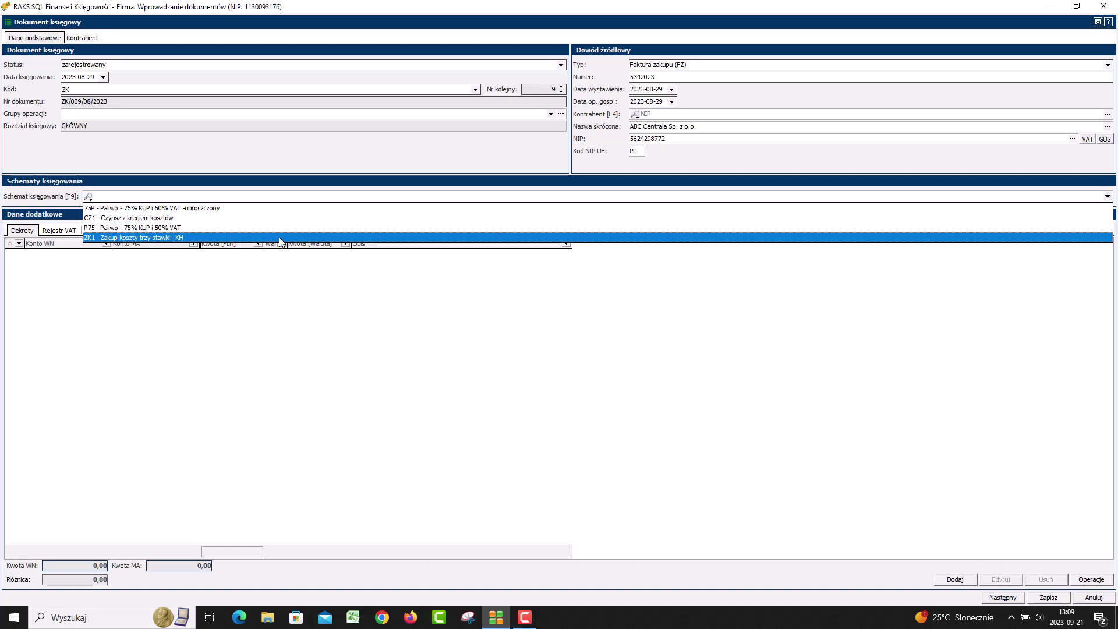
{"action": "left_click", "coordinate": [278, 237]}
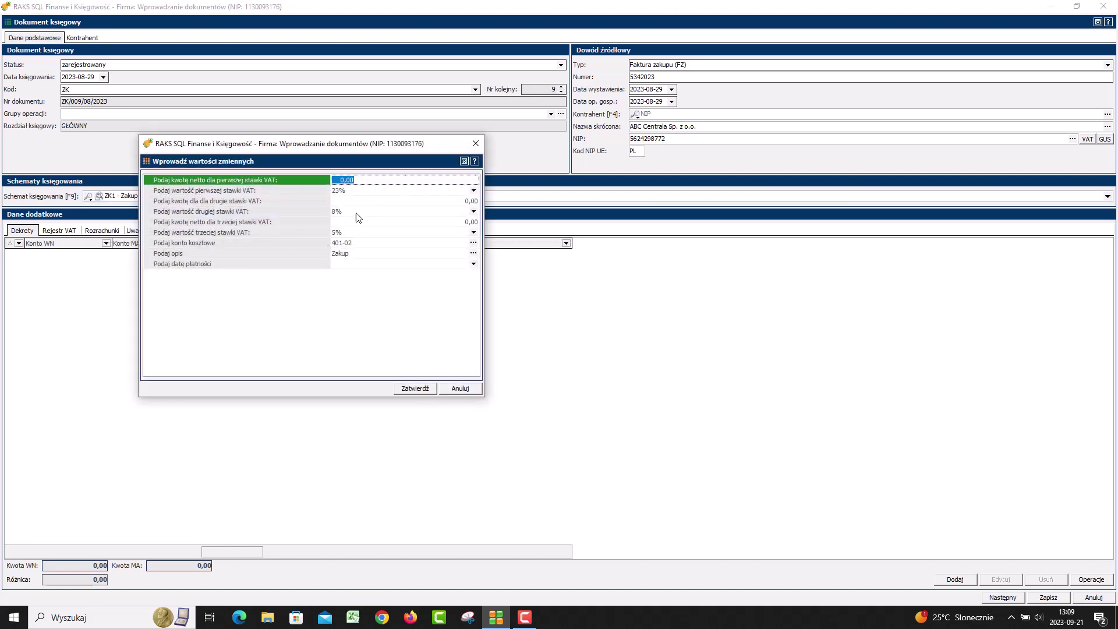
{"action": "type", "text": "300"}
{"action": "key", "text": "Return"}
{"action": "key", "text": "Return"}
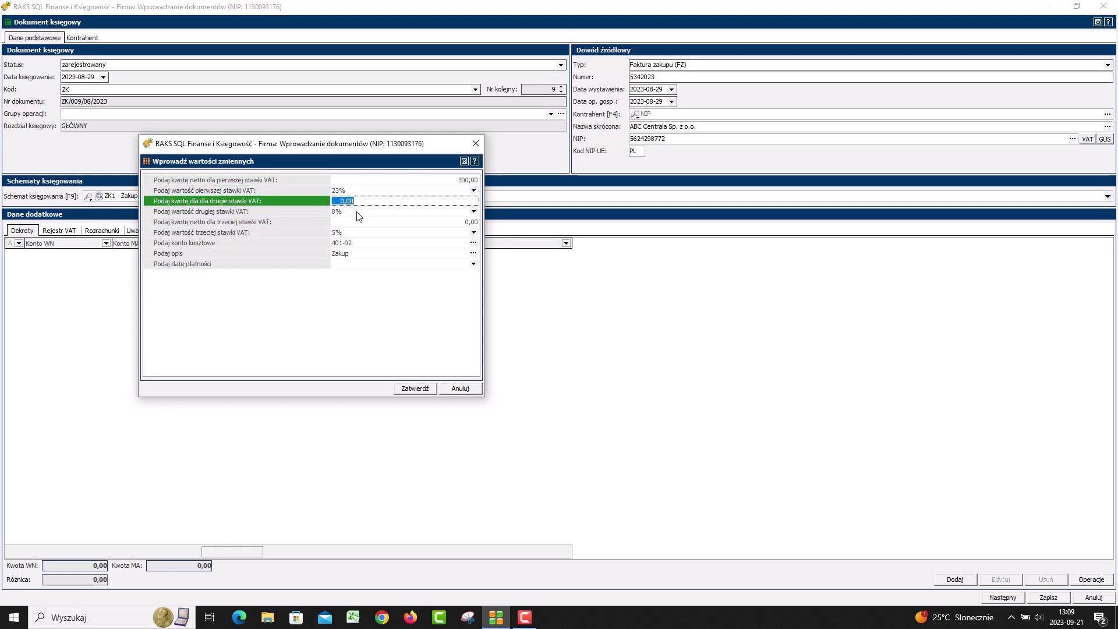
{"action": "type", "text": "200"}
{"action": "key", "text": "Return"}
{"action": "key", "text": "Return"}
{"action": "type", "text": "100"}
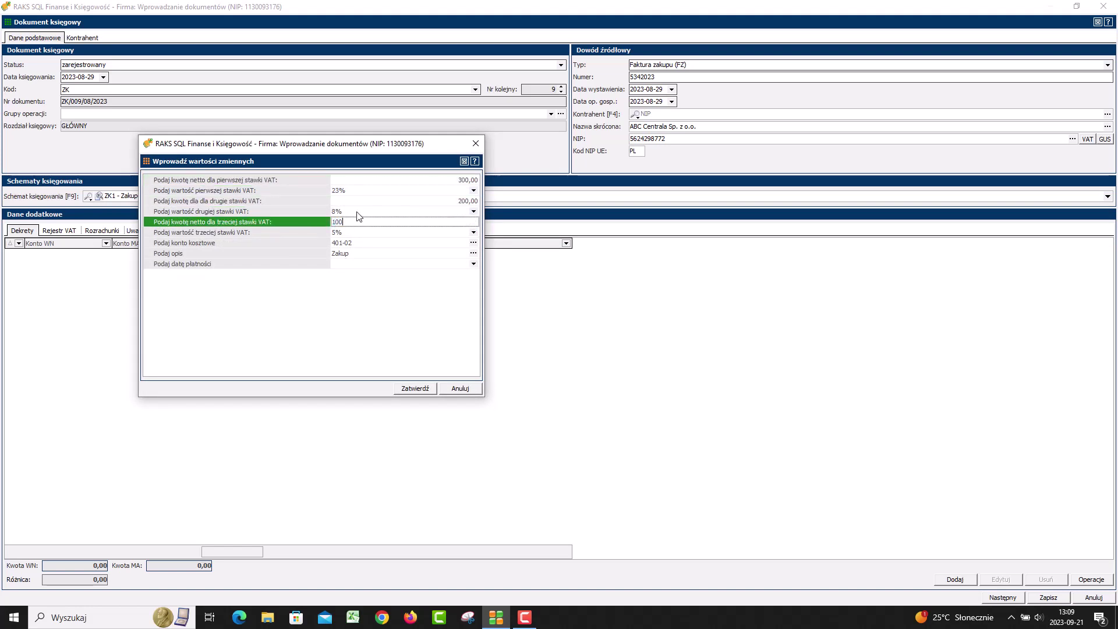
{"action": "key", "text": "Return"}
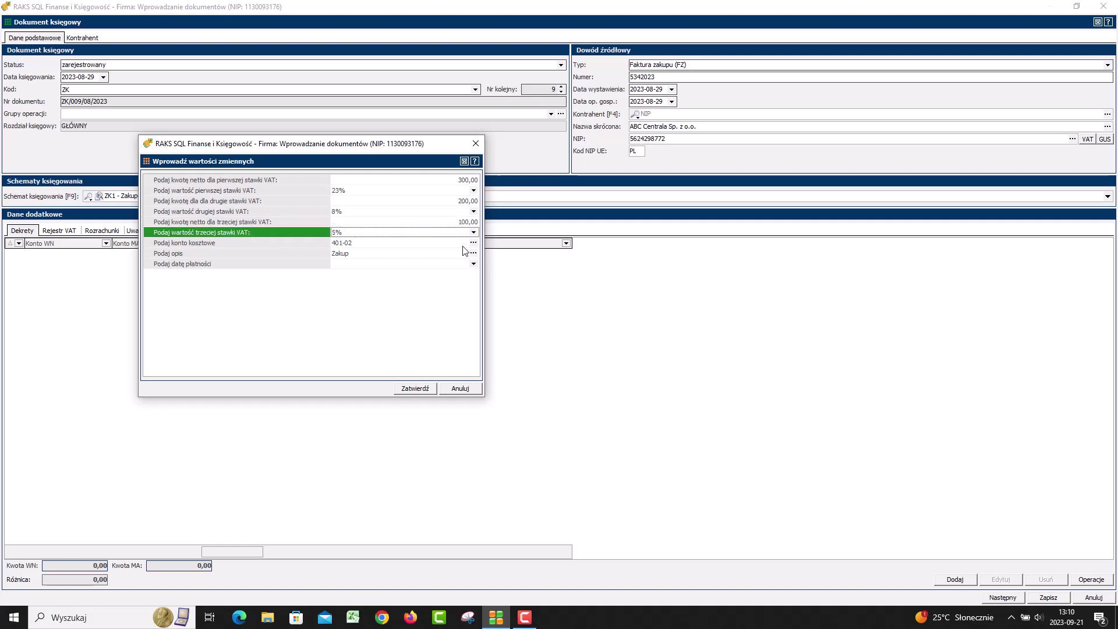
- Set the scheme's cost account to 401-01 and payment date to 2023-09-28, and confirm the values to generate the ledger entries
{"action": "left_click", "coordinate": [473, 243]}
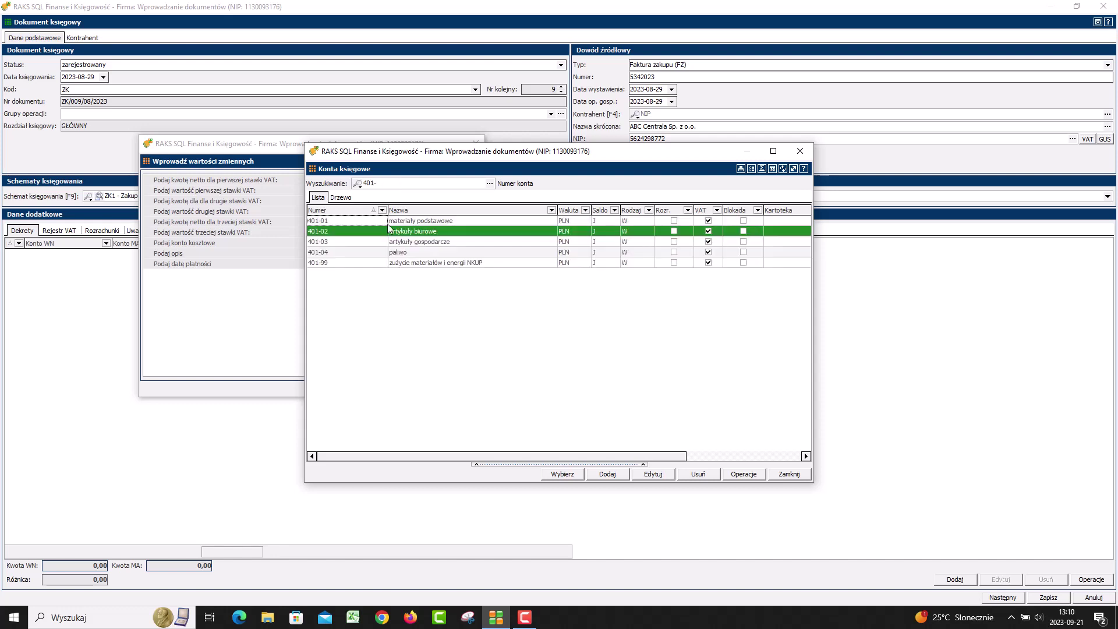
{"action": "left_click", "coordinate": [363, 224]}
{"action": "double_click", "coordinate": [364, 224]}
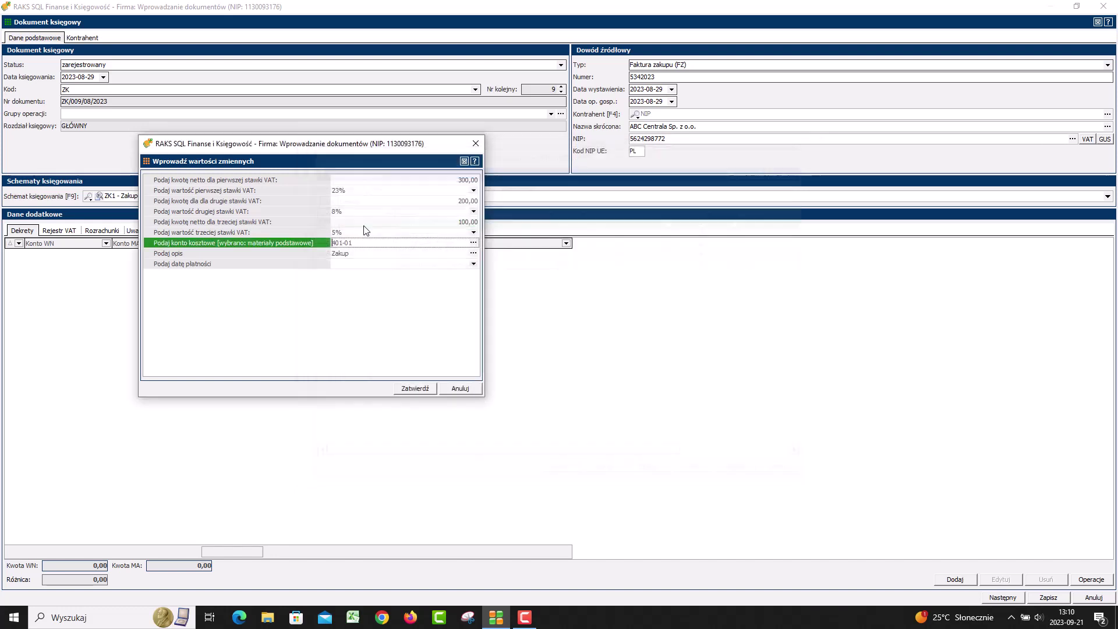
{"action": "left_click", "coordinate": [473, 264]}
{"action": "left_click", "coordinate": [384, 329]}
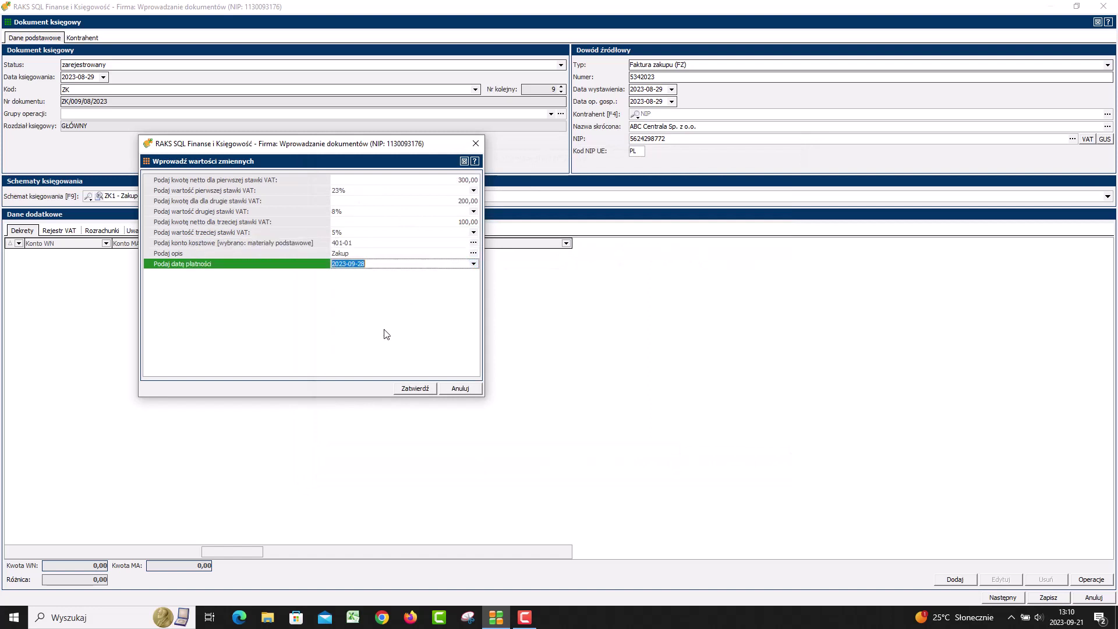
{"action": "left_click", "coordinate": [417, 390]}
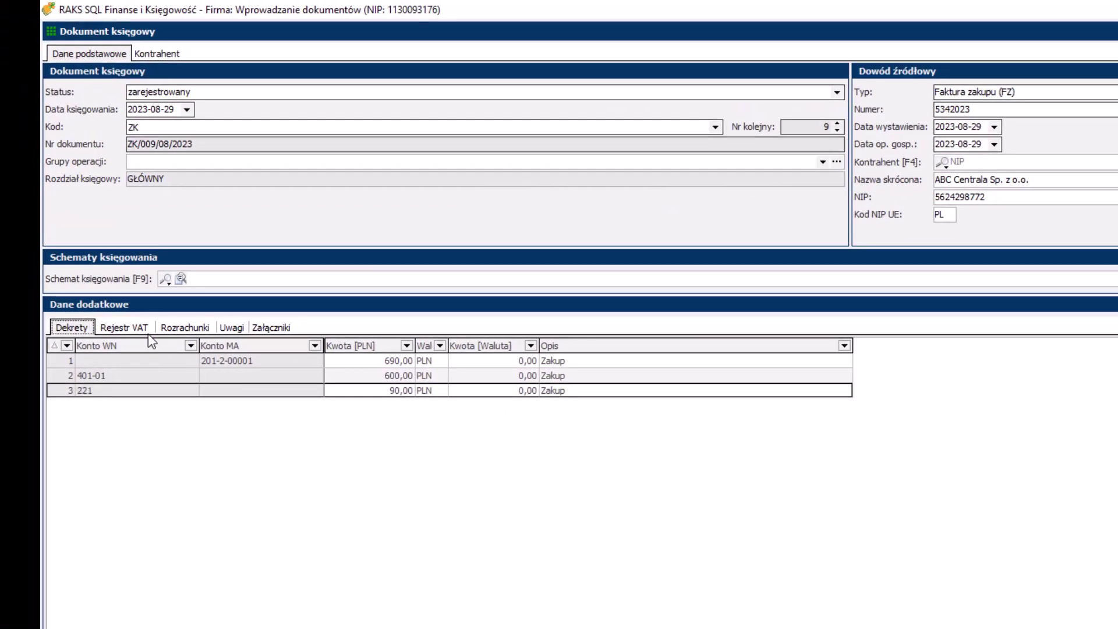
- Check the VAT rate breakdown in invoice 5342023's purchase register entry, then save the document and proceed to a new one
{"action": "left_click", "coordinate": [135, 335]}
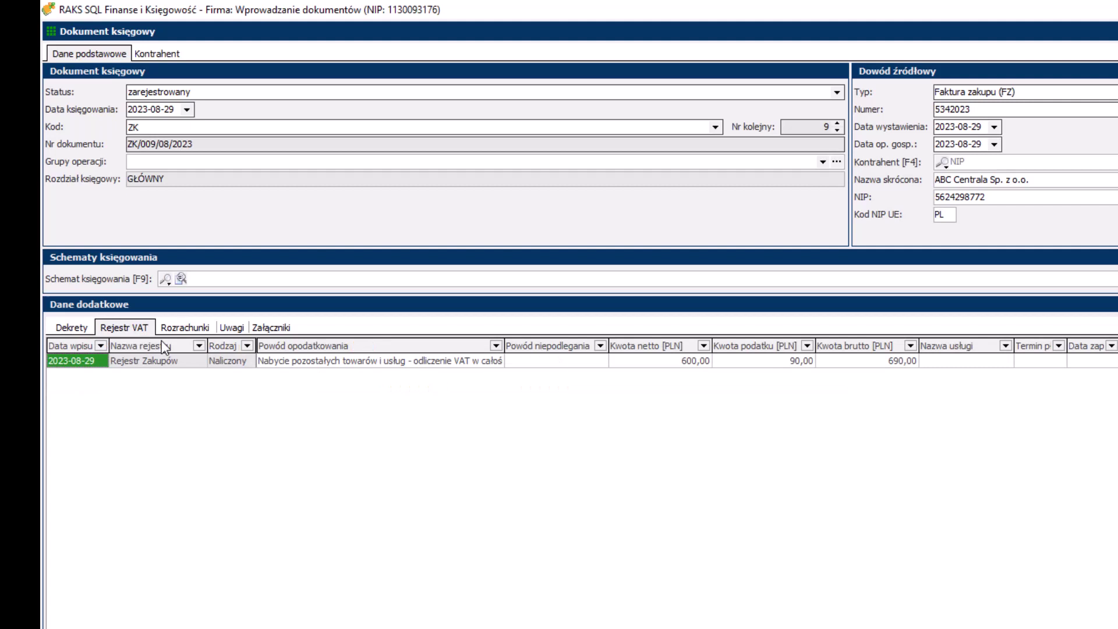
{"action": "left_click", "coordinate": [211, 365]}
{"action": "double_click", "coordinate": [209, 367]}
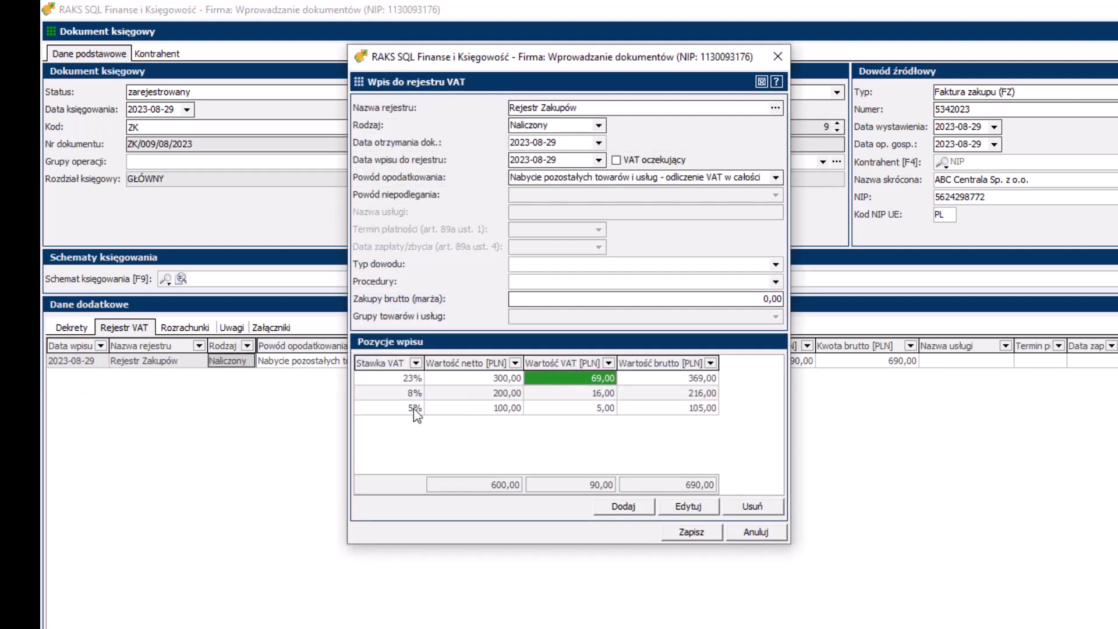
{"action": "left_click", "coordinate": [691, 532]}
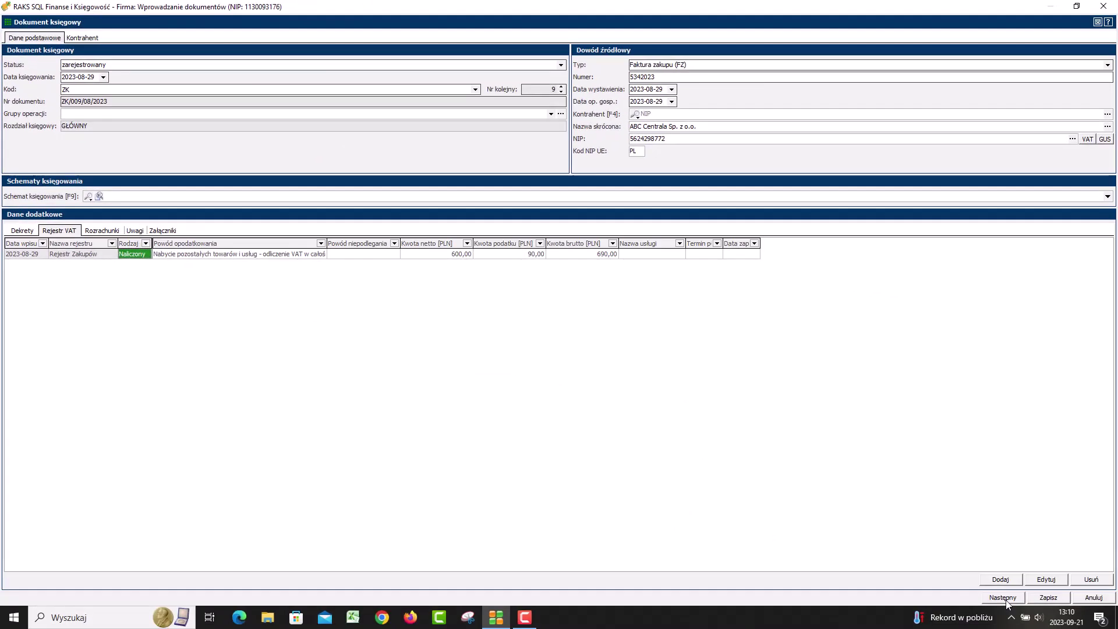
{"action": "left_click", "coordinate": [1007, 600]}
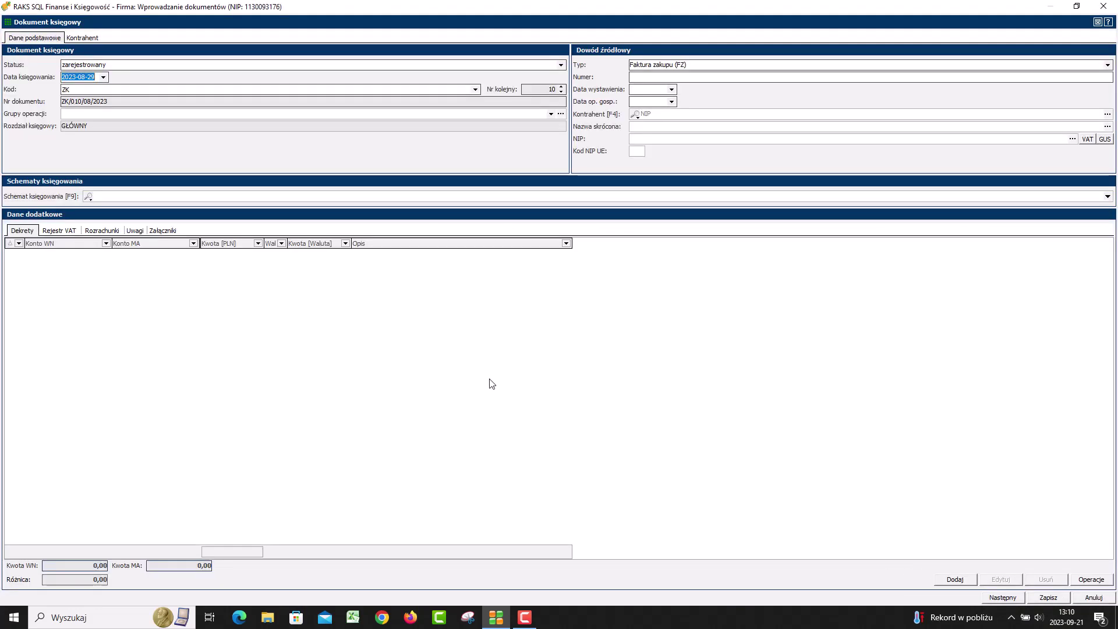
- Set the new purchase document's source number to 532/2023 and its contractor to Raks
{"action": "left_click", "coordinate": [690, 77]}
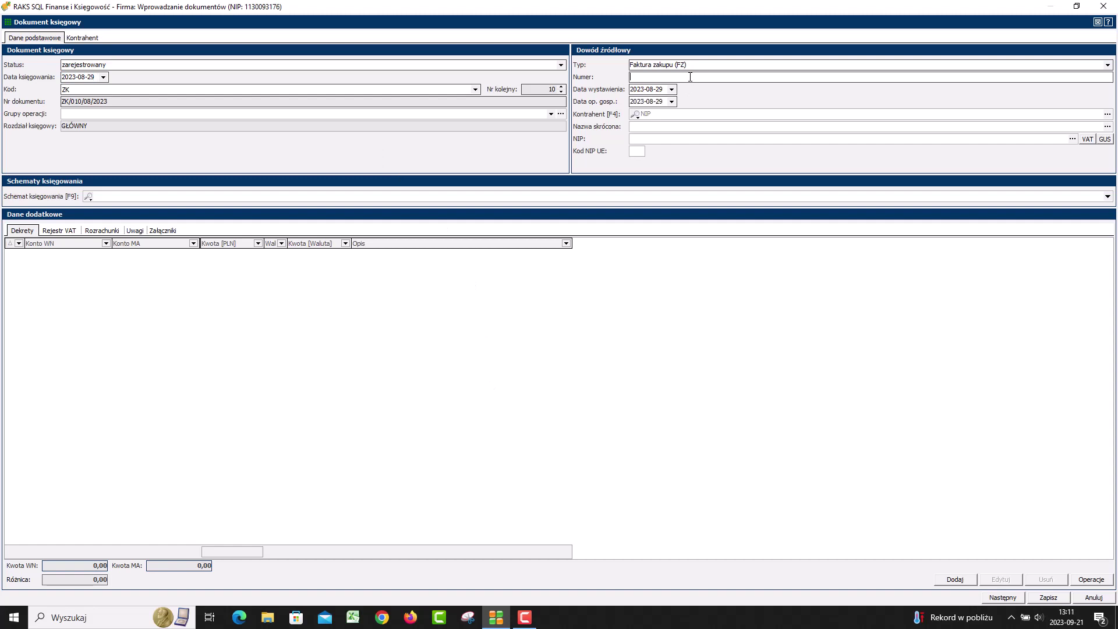
{"action": "type", "text": "532/2023"}
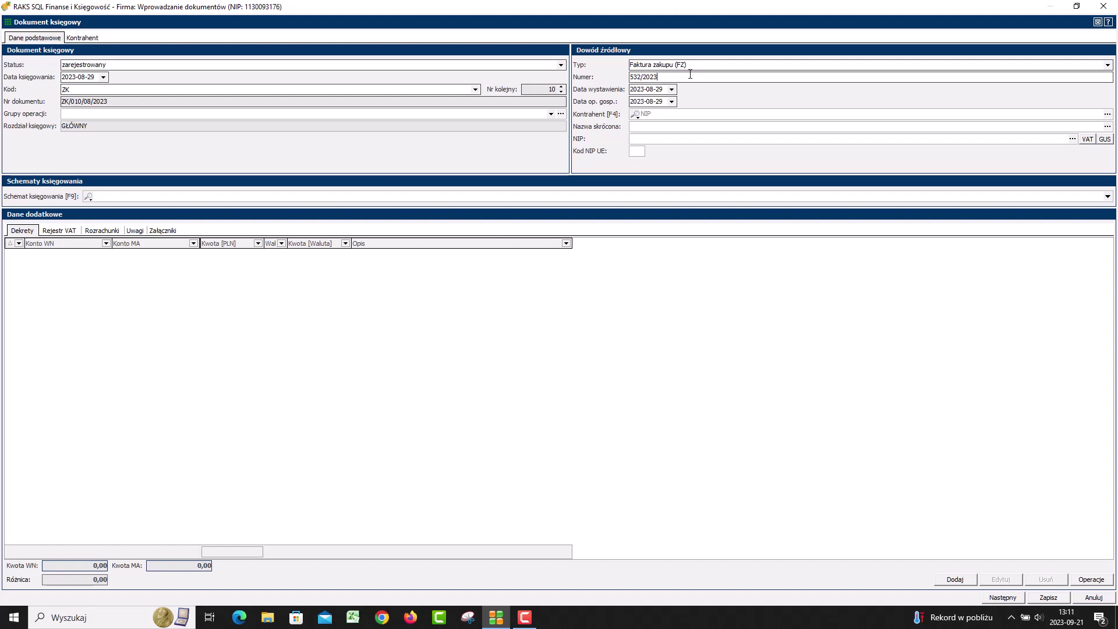
{"action": "left_click", "coordinate": [666, 128]}
{"action": "type", "text": "Raks"}
{"action": "key", "text": "Tab"}
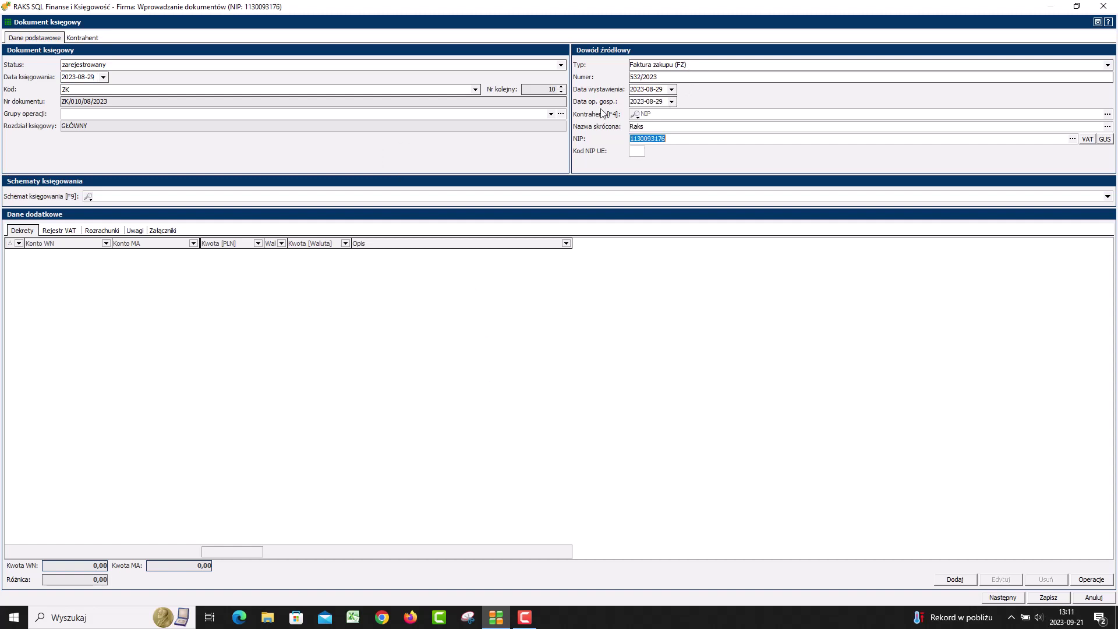
- Choose posting scheme P75 - Paliwo - 75% KUP i 50% VAT with document receipt date 2023-09-13 and gross amount 615
{"action": "left_click", "coordinate": [1109, 197]}
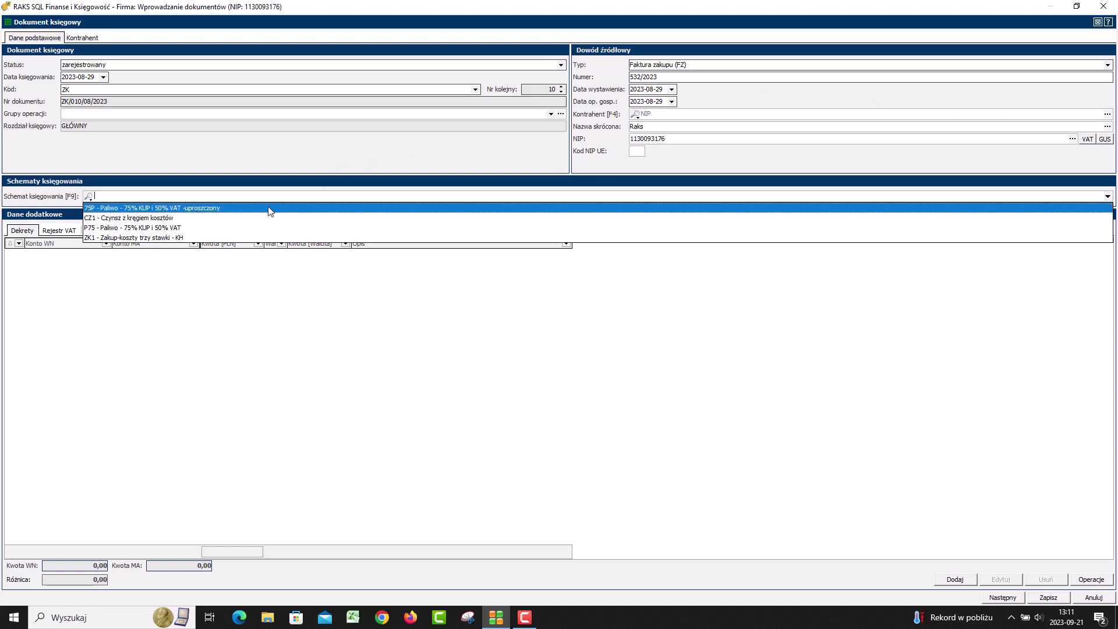
{"action": "left_click", "coordinate": [164, 229]}
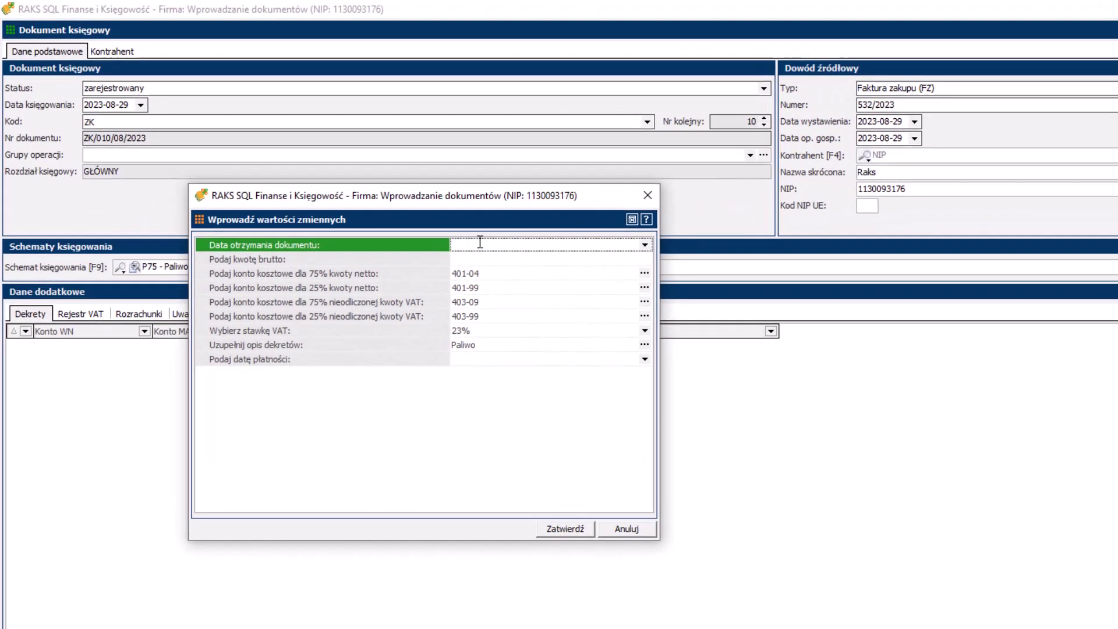
{"action": "left_click", "coordinate": [644, 245]}
{"action": "left_click", "coordinate": [507, 310]}
{"action": "left_click", "coordinate": [591, 263]}
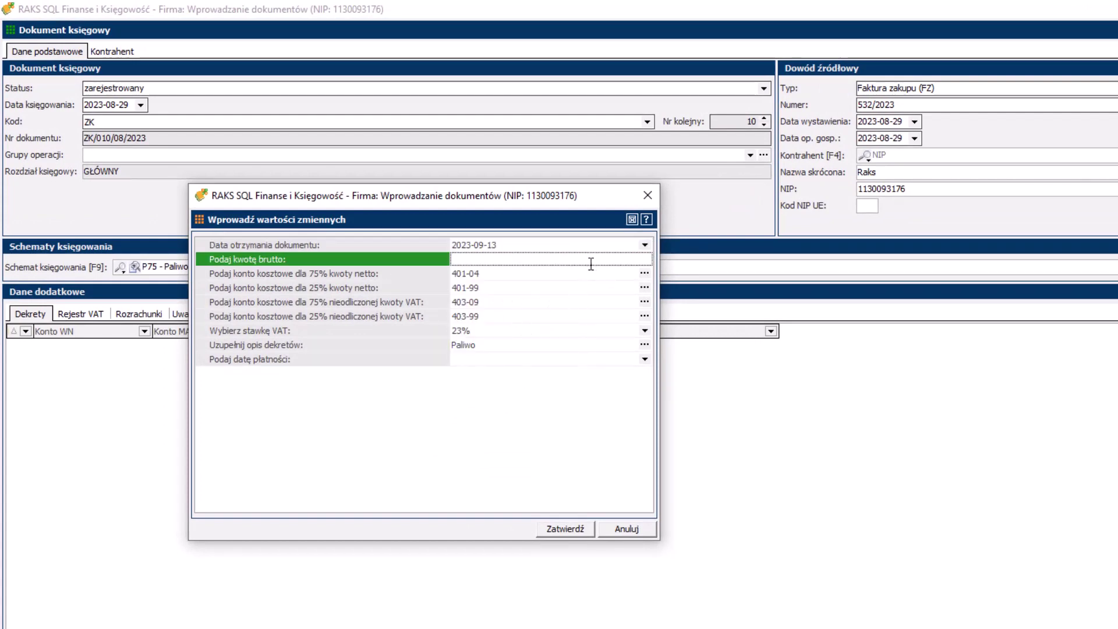
{"action": "type", "text": "615"}
{"action": "left_click", "coordinate": [602, 274]}
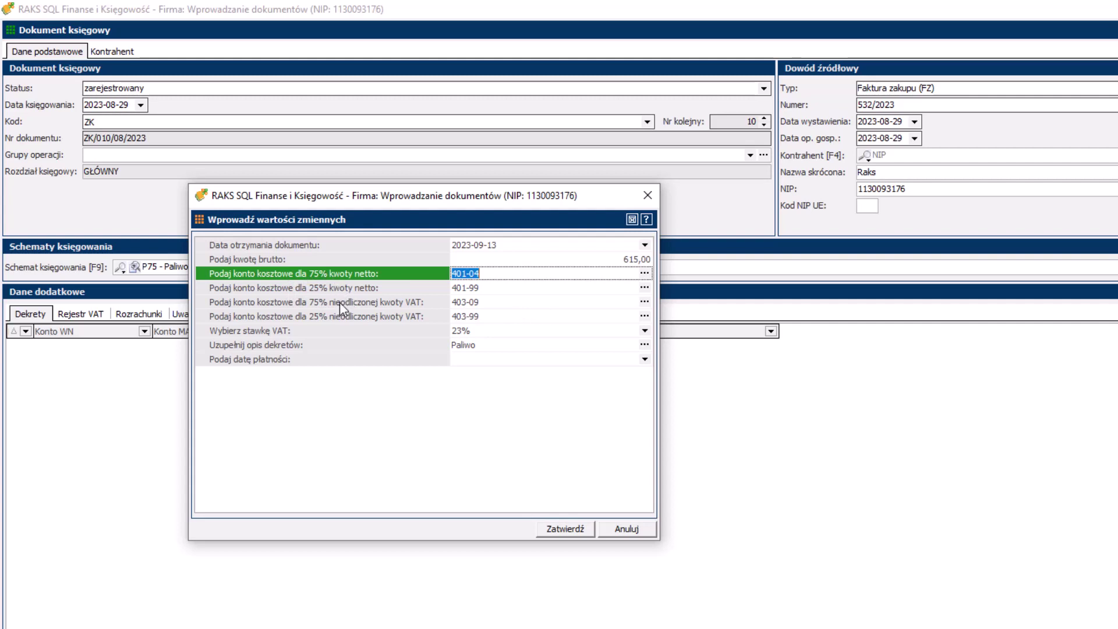
- Set the fuel scheme's payment date to 2023-10-05 and confirm the variable values to generate the ledger entries
{"action": "left_click", "coordinate": [644, 359]}
{"action": "left_click", "coordinate": [518, 458]}
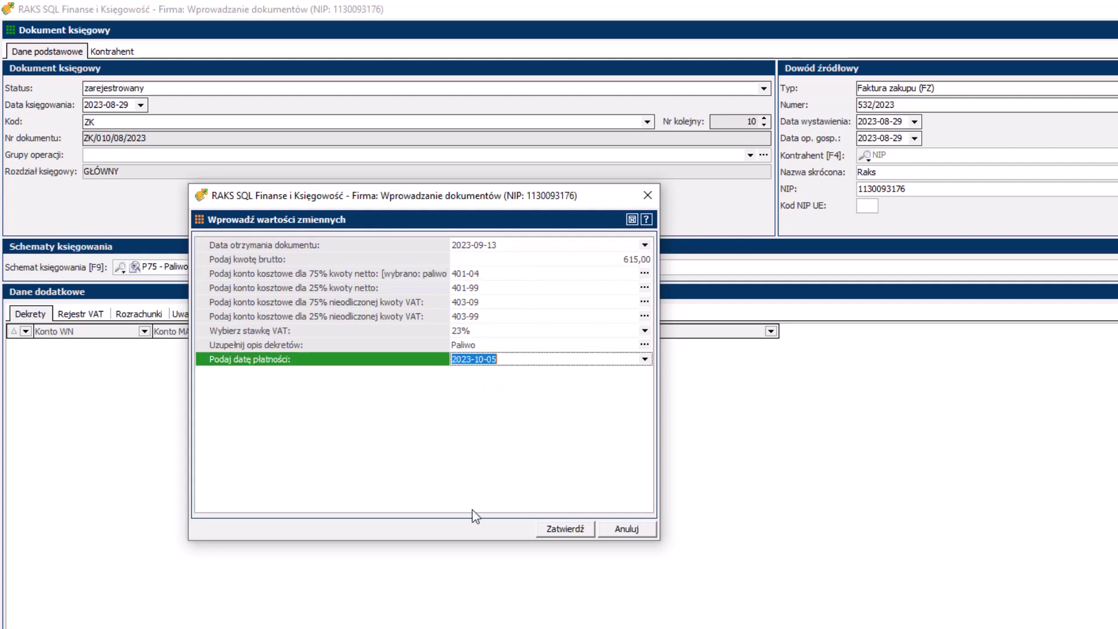
{"action": "left_click", "coordinate": [557, 533]}
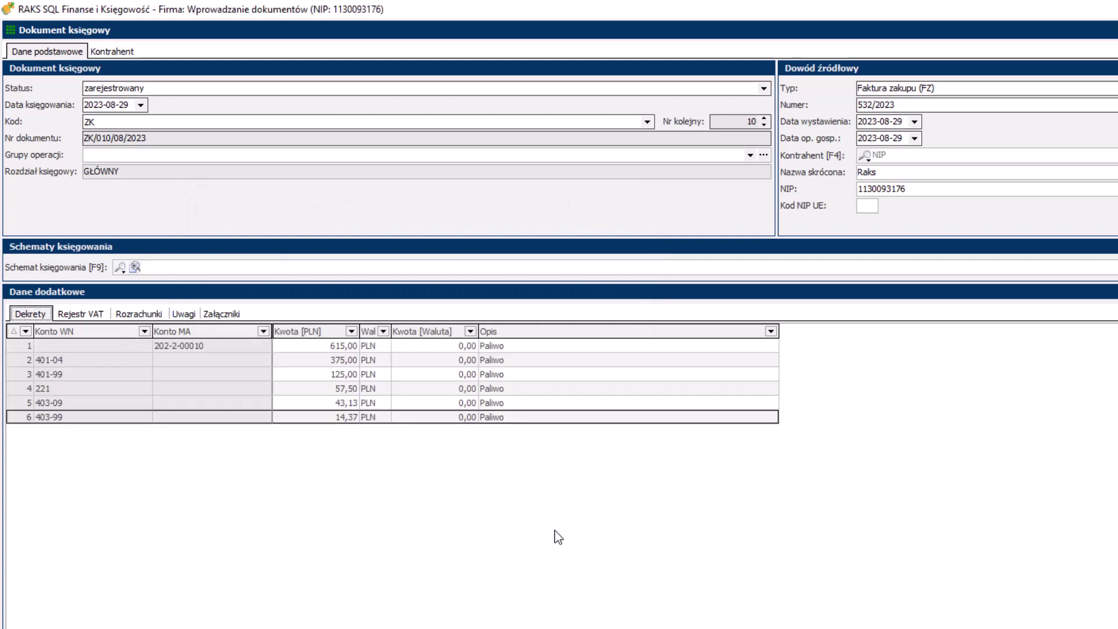
- Review invoice 532/2023's ledger entries, VAT register and settlements, widening the Powód opodatkowania column to read it in full
{"action": "mouse_move", "coordinate": [86, 421]}
{"action": "mouse_move", "coordinate": [99, 377]}
{"action": "left_click", "coordinate": [85, 315]}
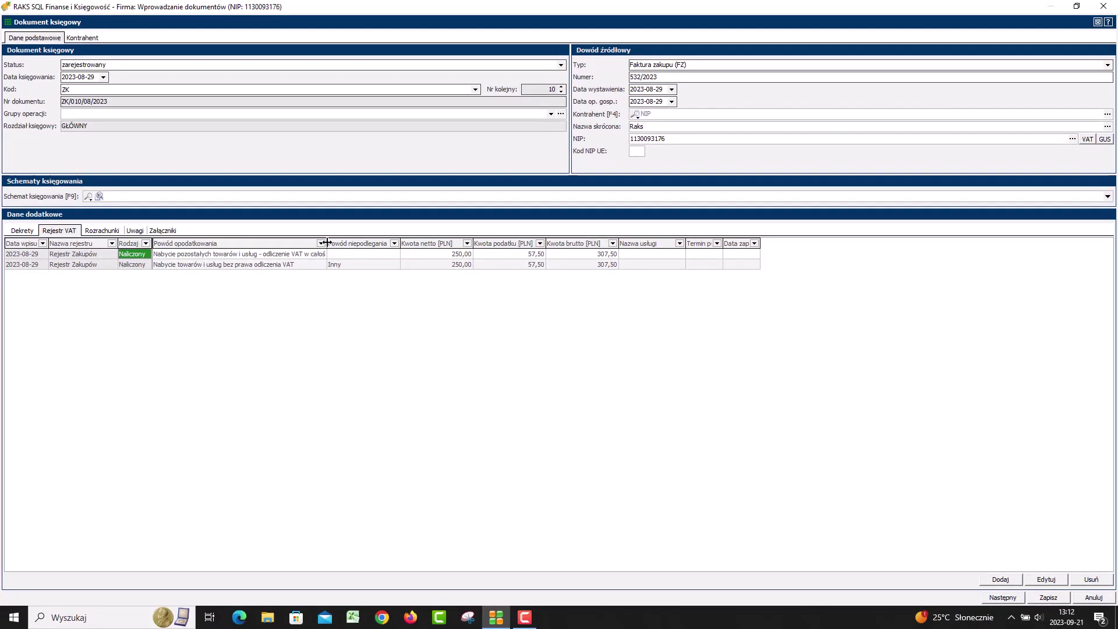
{"action": "left_click_drag", "start_coordinate": [326, 243], "coordinate": [363, 243]}
{"action": "left_click", "coordinate": [339, 266]}
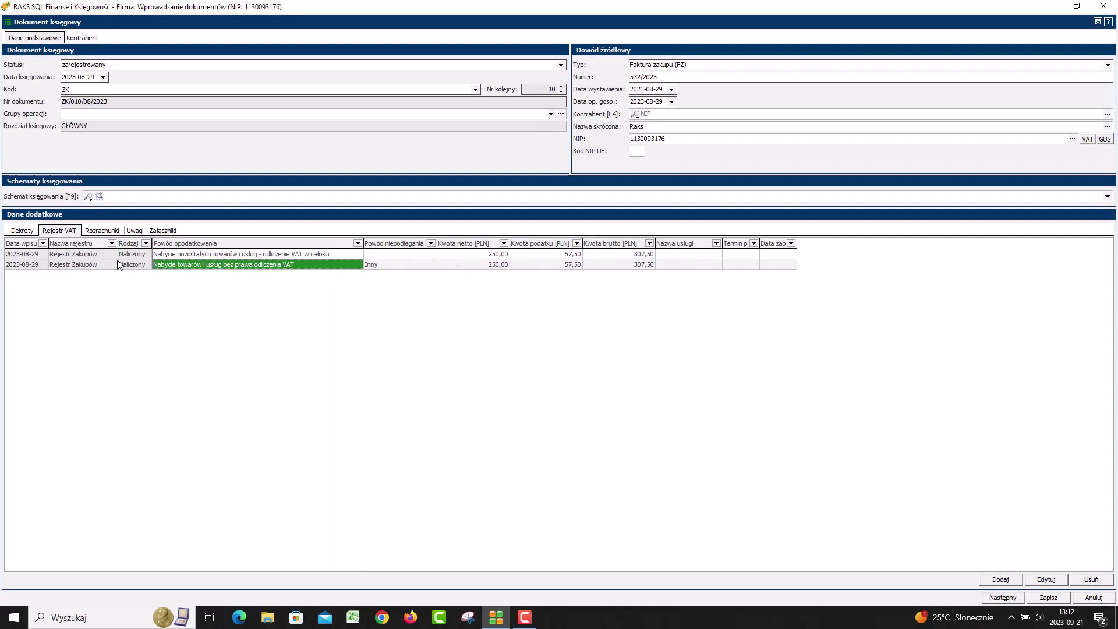
{"action": "left_click", "coordinate": [100, 231]}
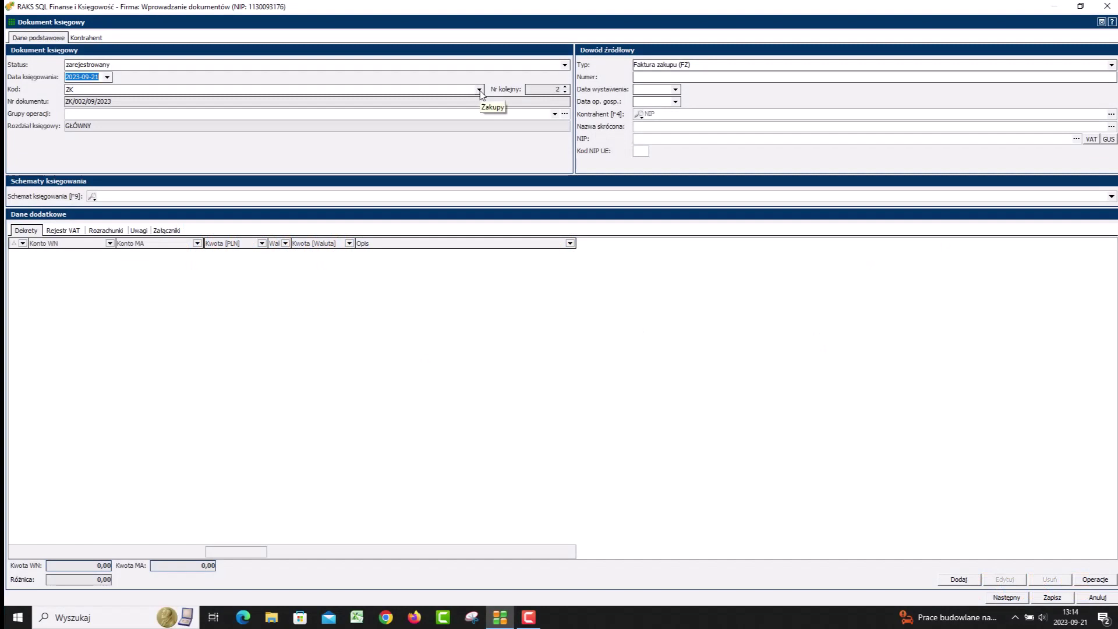
- Set the new document's code to WNT, its source number to 2341/2023 and its contractor to EUXERO GmbH (EUR)
{"action": "left_click", "coordinate": [480, 90]}
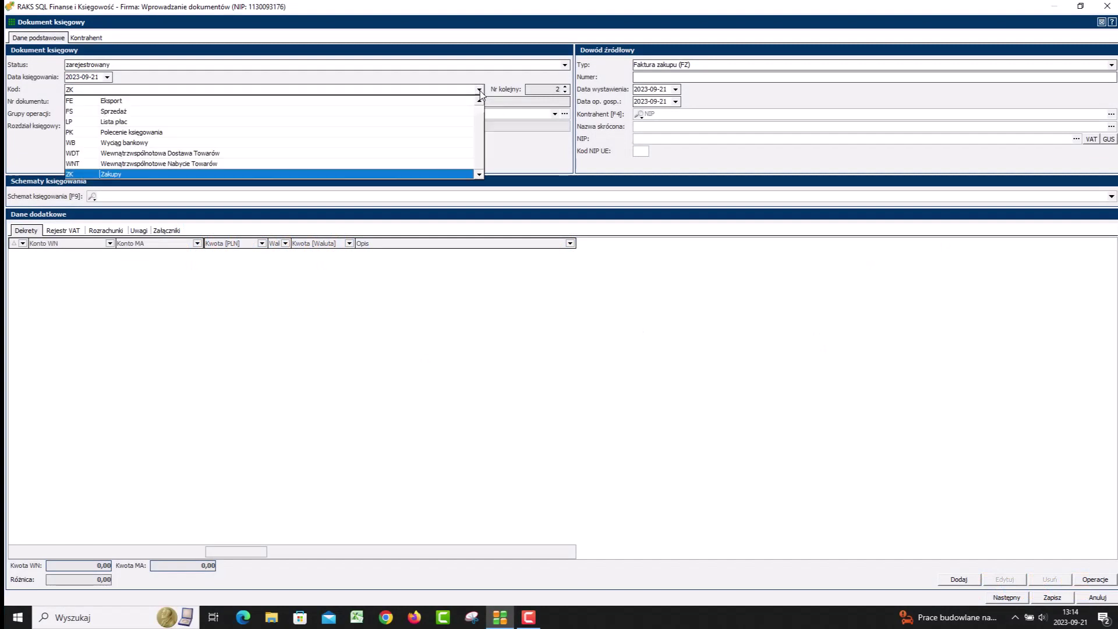
{"action": "left_click", "coordinate": [205, 163]}
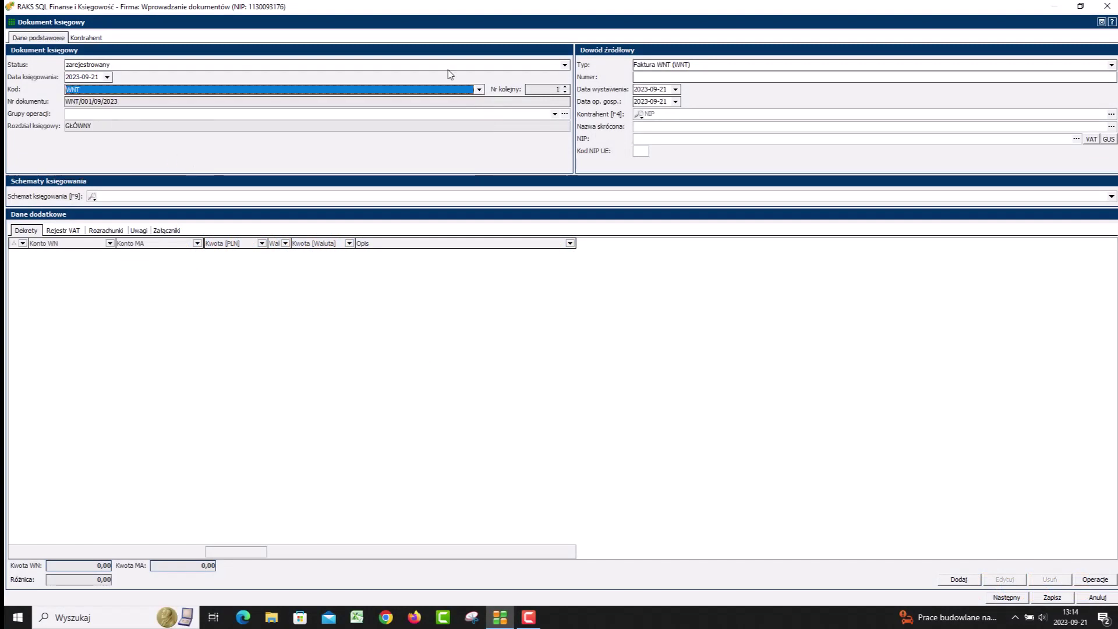
{"action": "left_click", "coordinate": [679, 78]}
{"action": "type", "text": "2341/2023"}
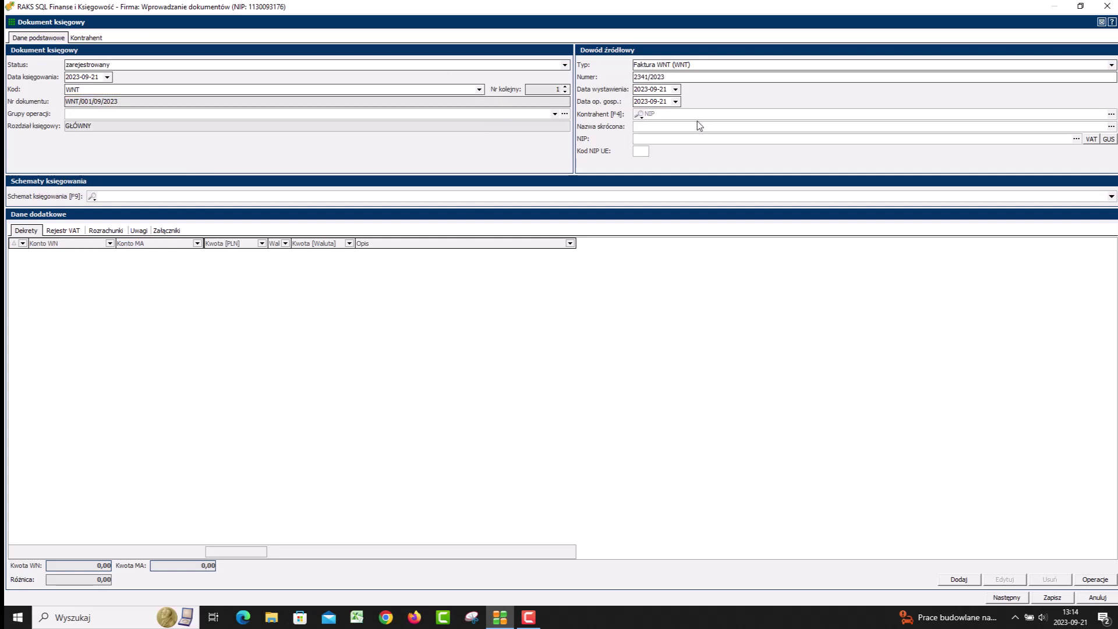
{"action": "left_click", "coordinate": [677, 127]}
{"action": "double_click", "coordinate": [677, 128]}
- Choose posting scheme WNT - WNT wewnątrzwspólnotowe nabycie towarów with net amount 200 in currency EUR and a 23% VAT rate
{"action": "left_click", "coordinate": [1111, 196]}
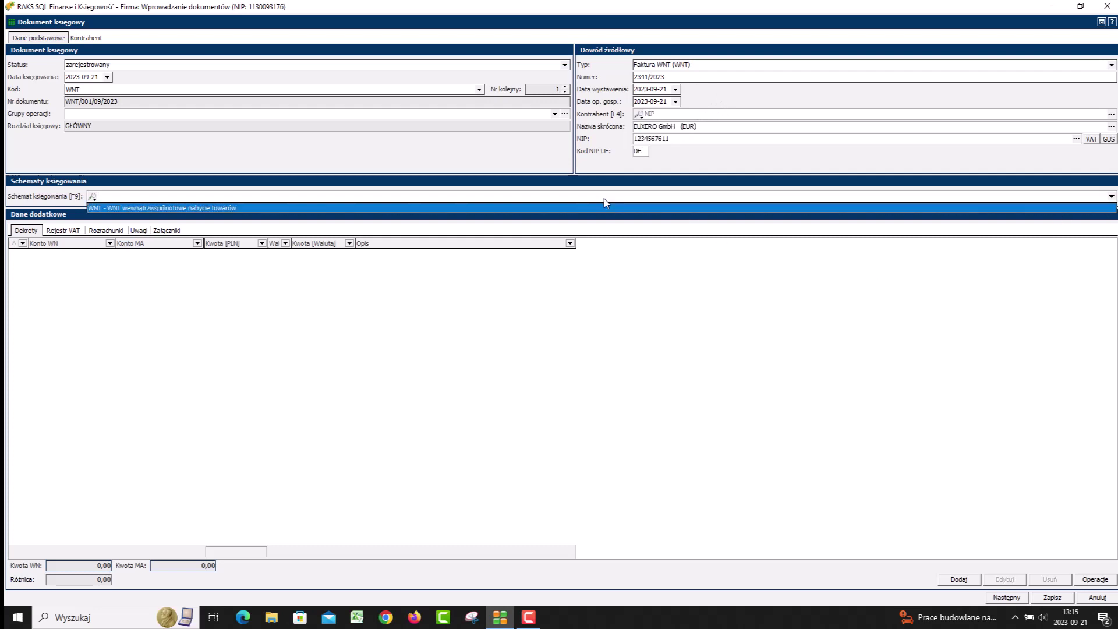
{"action": "left_click", "coordinate": [239, 210]}
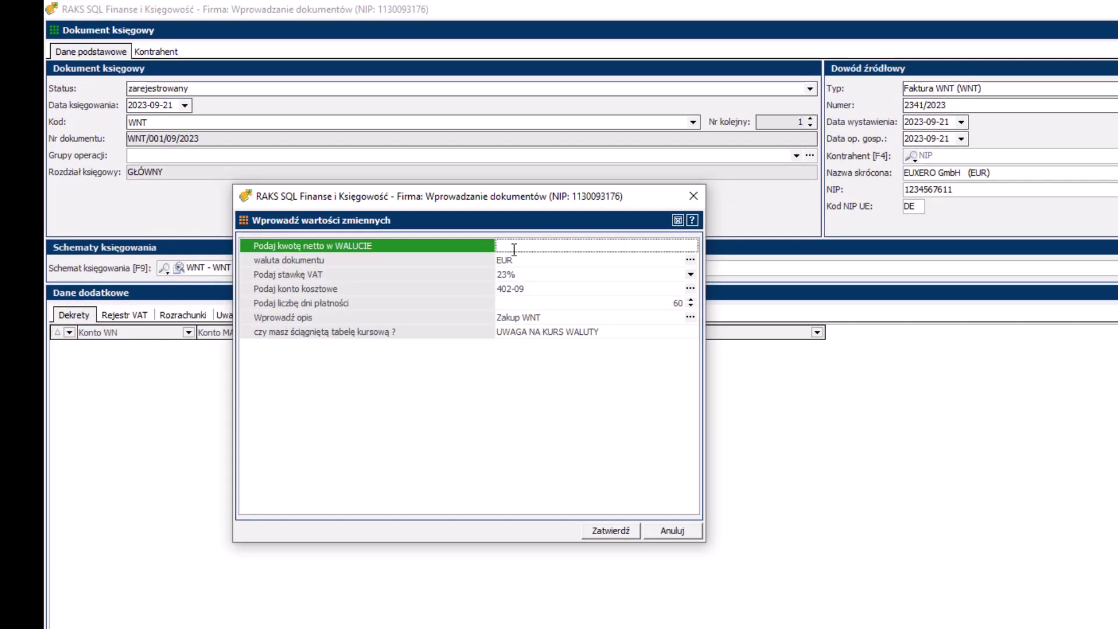
{"action": "type", "text": "200"}
{"action": "left_click", "coordinate": [690, 260]}
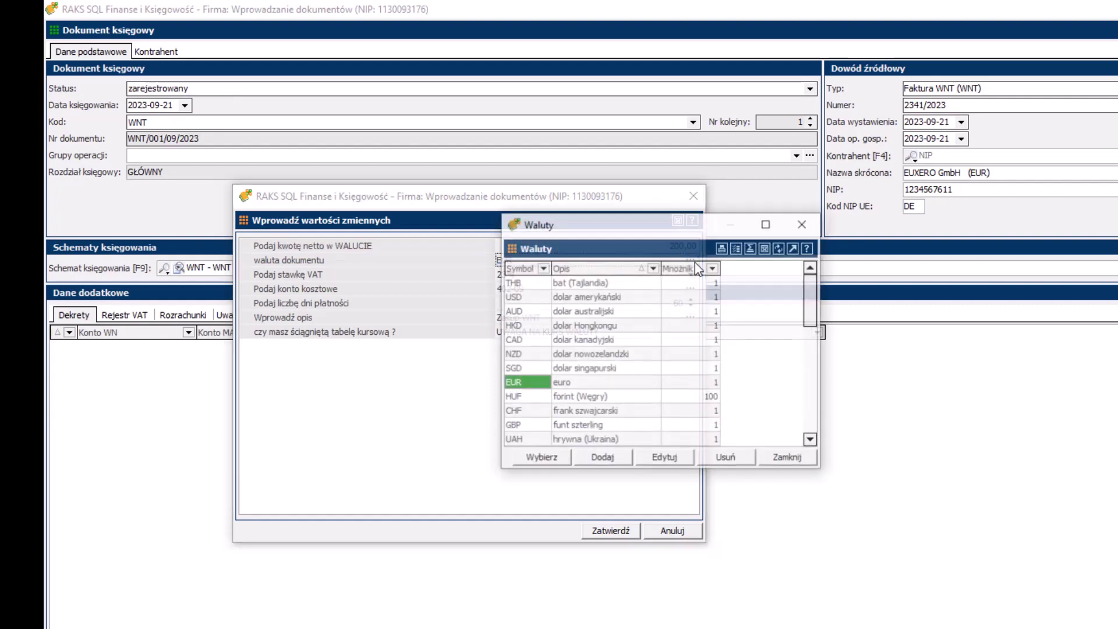
{"action": "left_click", "coordinate": [531, 459]}
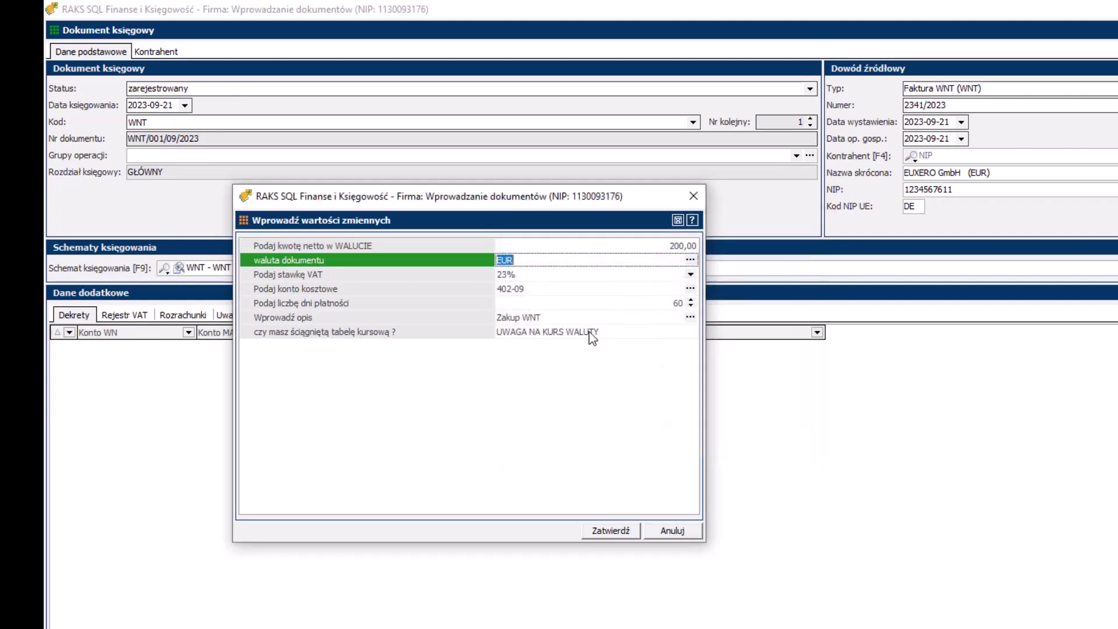
{"action": "left_click", "coordinate": [691, 274]}
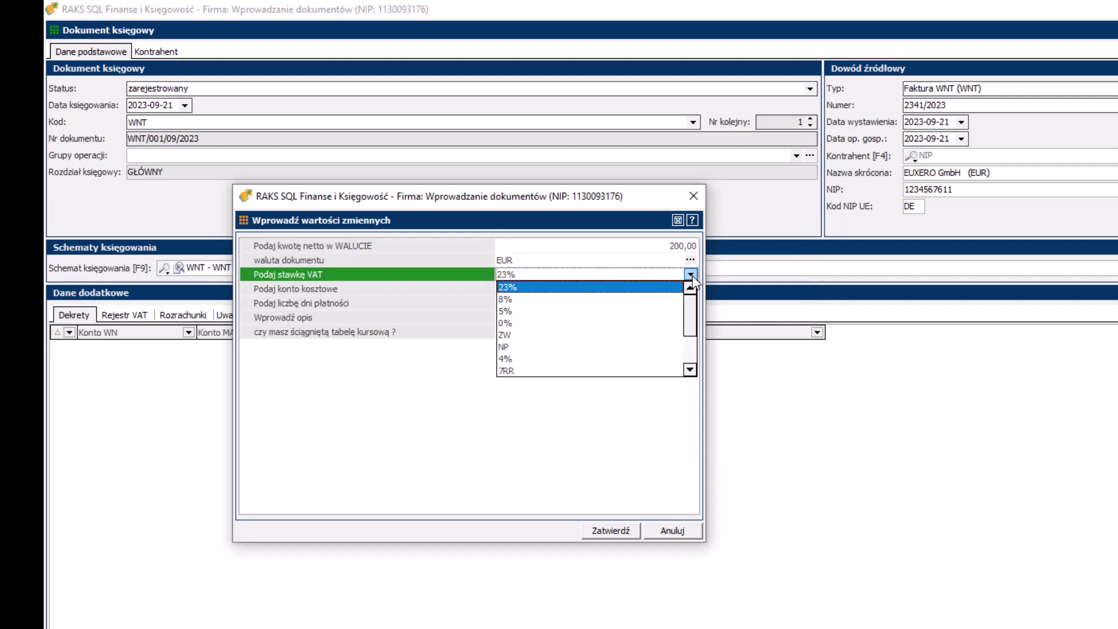
{"action": "left_click", "coordinate": [658, 271]}
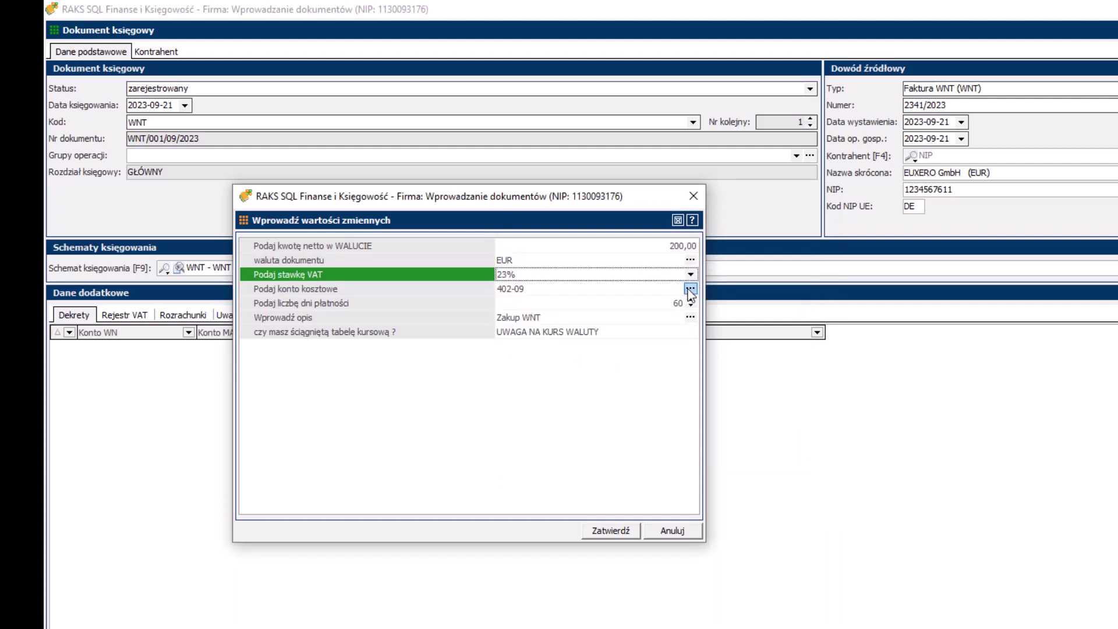
- Set the WNT scheme's cost account to 402-07 Usługi księgowe and confirm the values to generate the ledger entries
{"action": "left_click", "coordinate": [691, 289]}
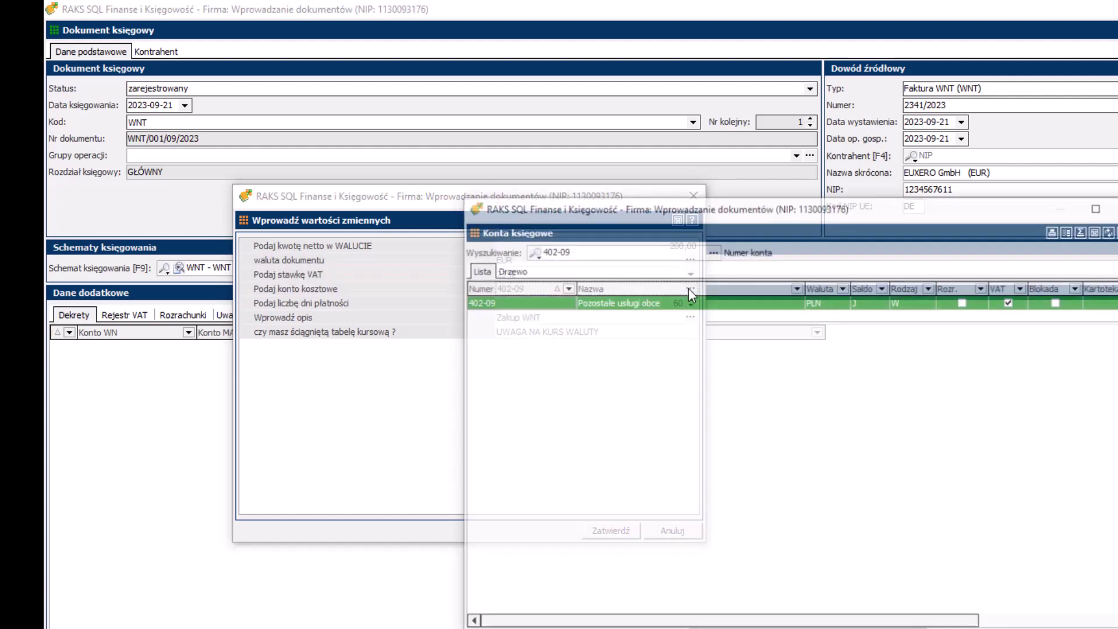
{"action": "key", "text": "BackSpace"}
{"action": "key", "text": "BackSpace"}
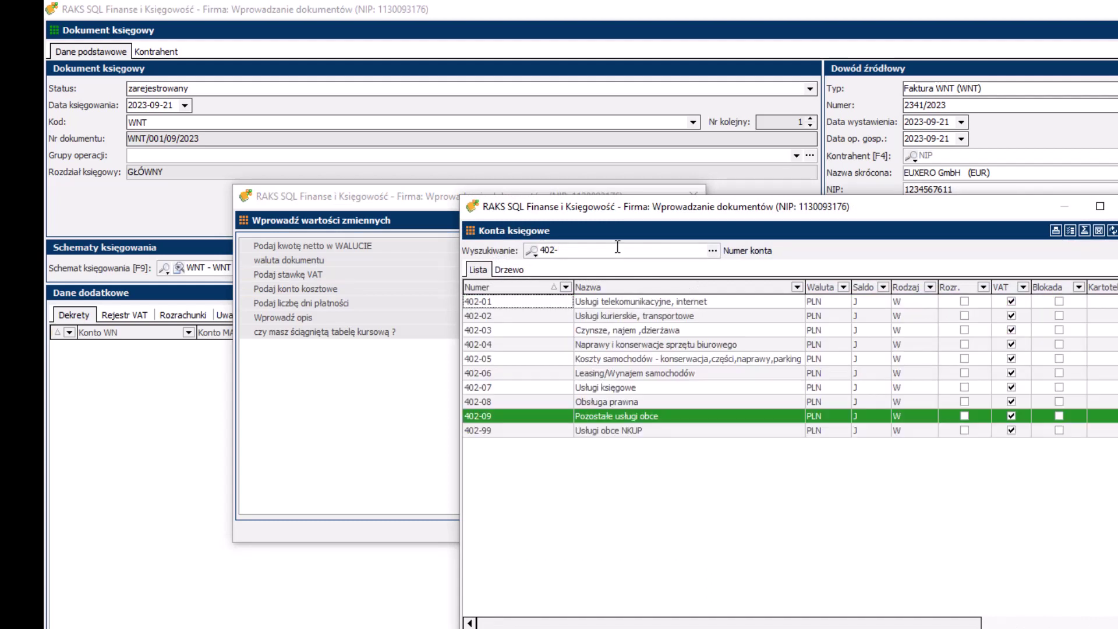
{"action": "double_click", "coordinate": [519, 387]}
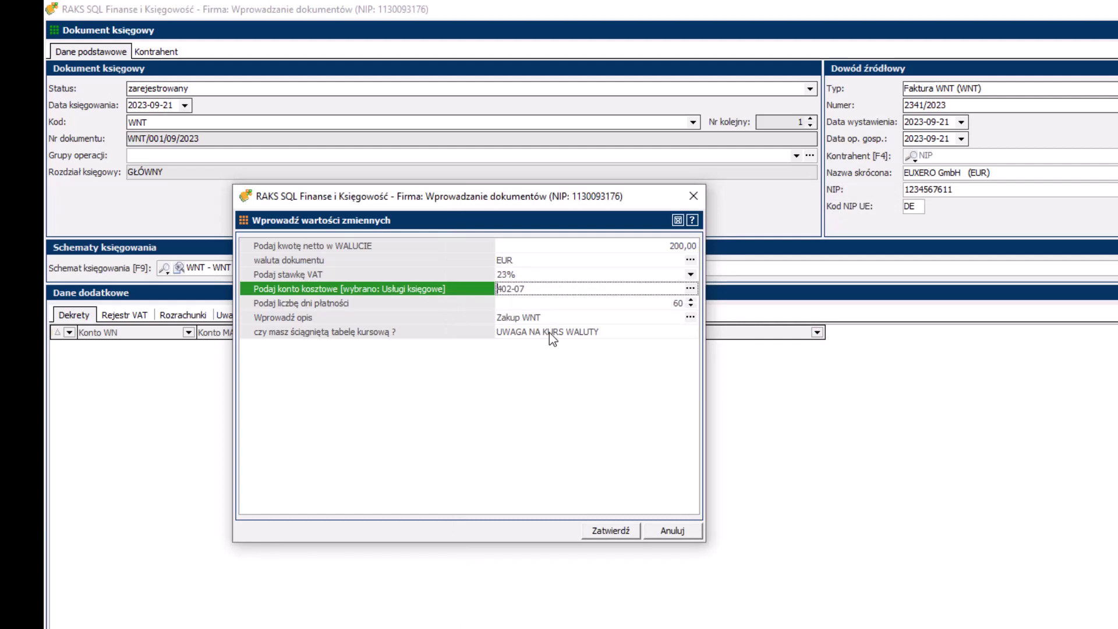
{"action": "left_click", "coordinate": [608, 531]}
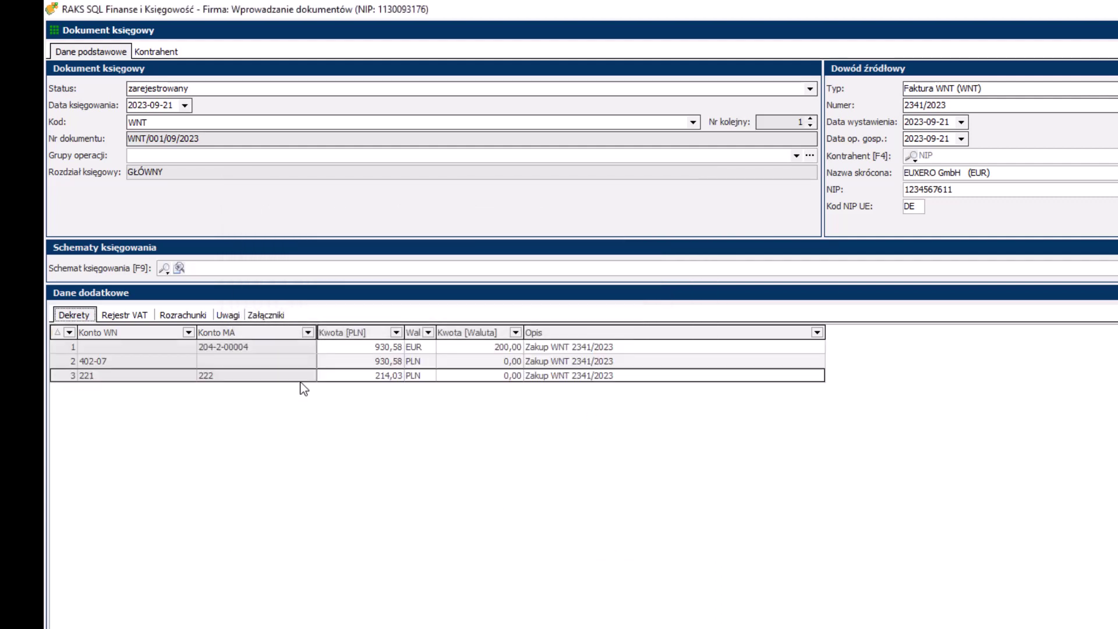
- Check the ledger entries, VAT register and settlements of WNT invoice 2341/2023, then save the document
{"action": "left_click", "coordinate": [373, 348]}
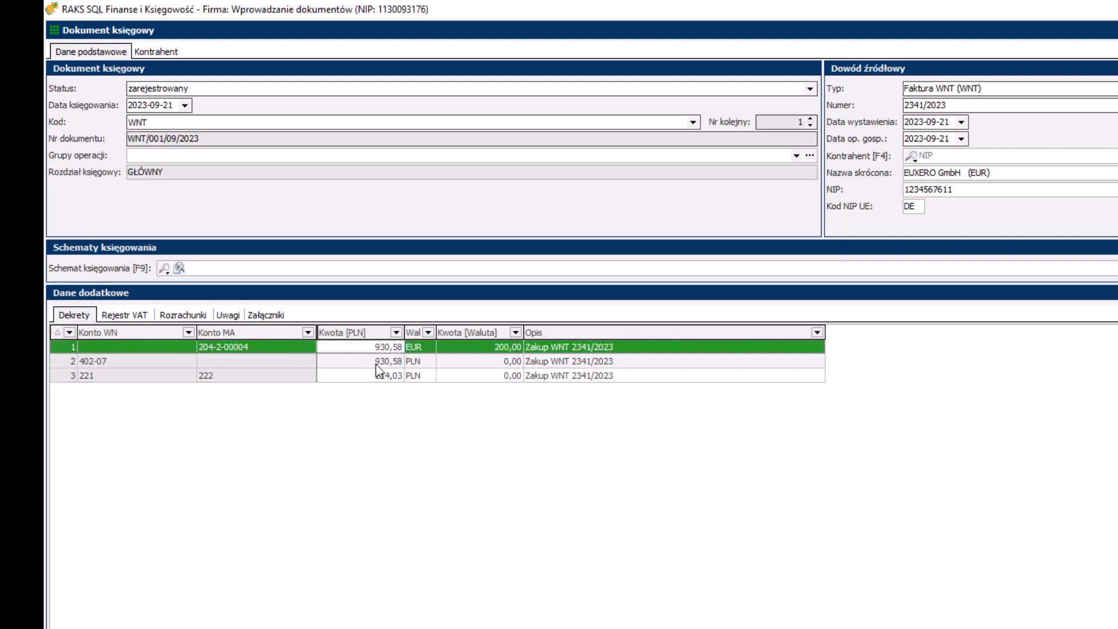
{"action": "left_click", "coordinate": [372, 365]}
{"action": "left_click", "coordinate": [295, 381]}
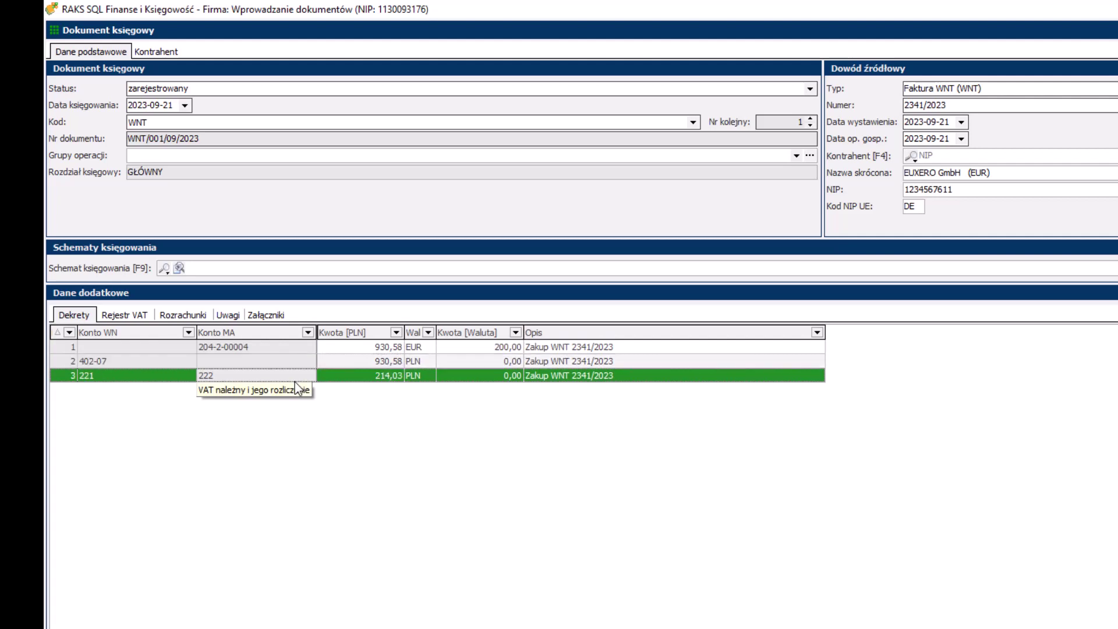
{"action": "left_click", "coordinate": [124, 316]}
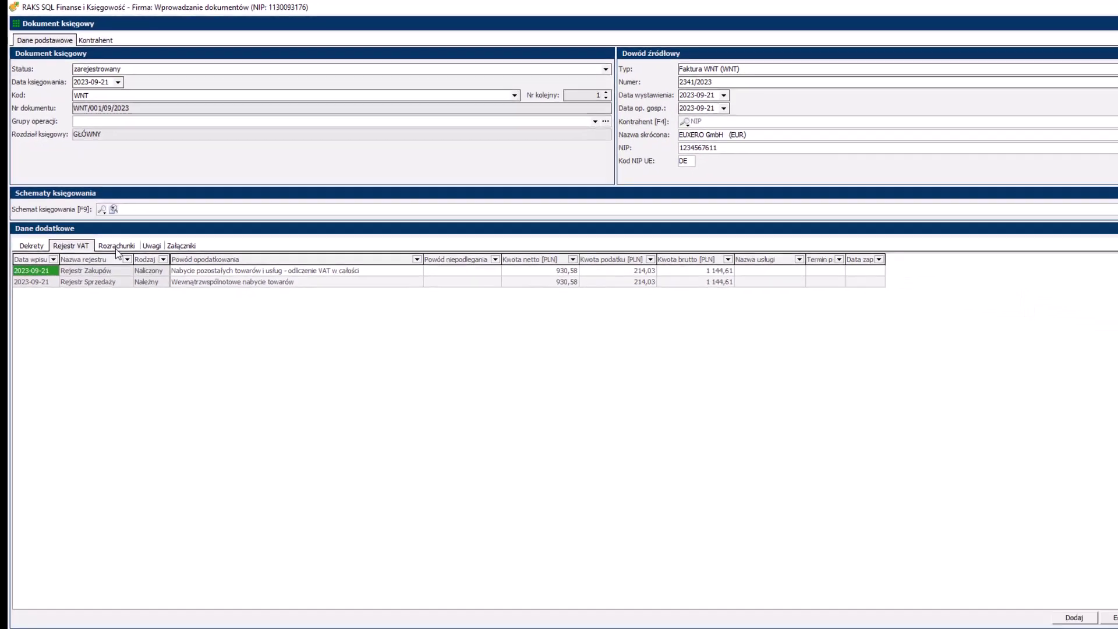
{"action": "left_click", "coordinate": [173, 312]}
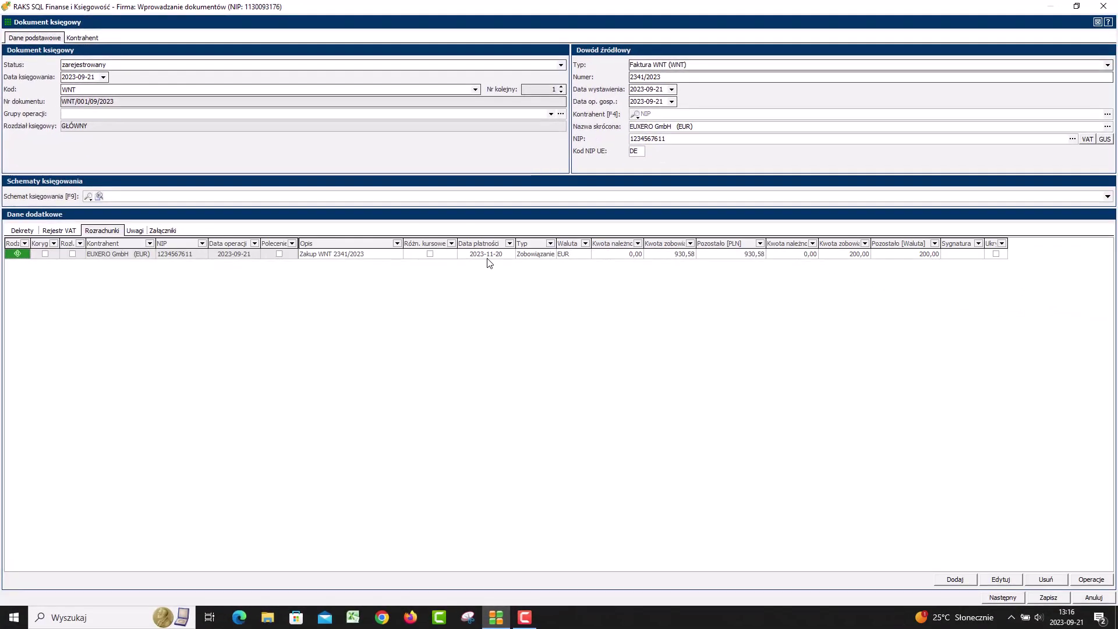
{"action": "left_click", "coordinate": [1041, 602]}
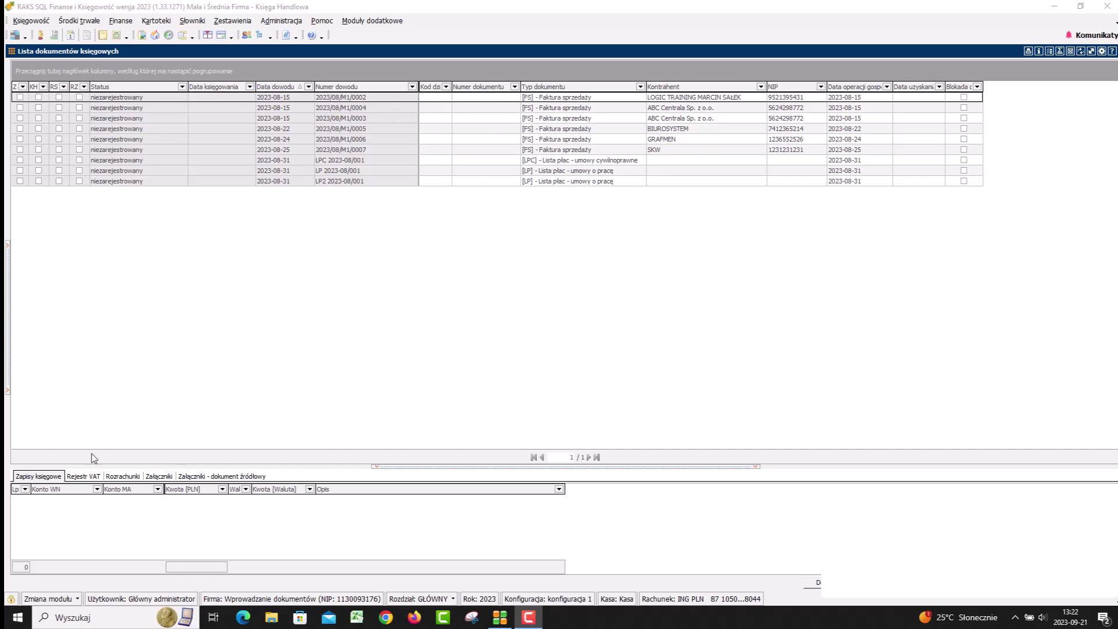
- Check the VAT register and settlements of unregistered sales invoice 2023/08/M1/0002, and post it automatically using posting patterns (za pomocą wzorców księgowania)
{"action": "left_click", "coordinate": [83, 477]}
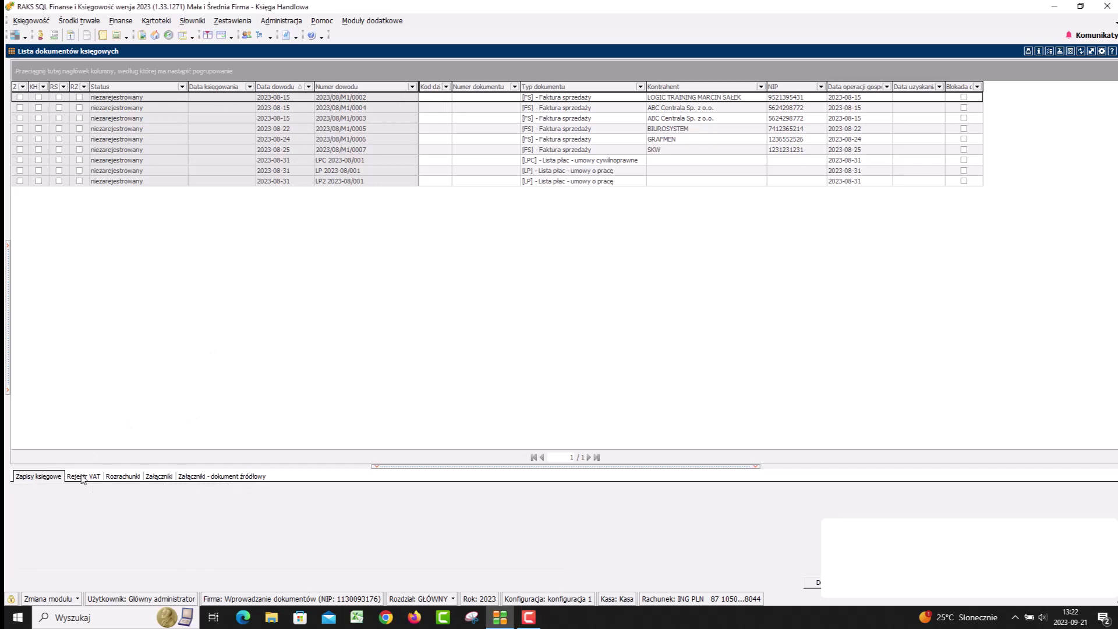
{"action": "left_click", "coordinate": [122, 477]}
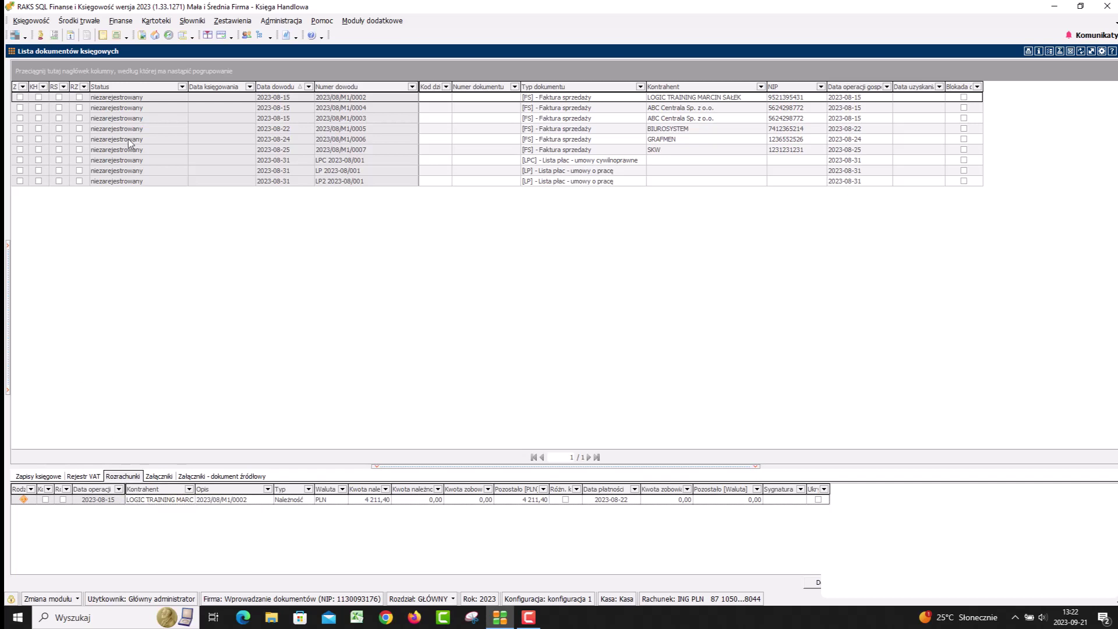
{"action": "left_click", "coordinate": [154, 102]}
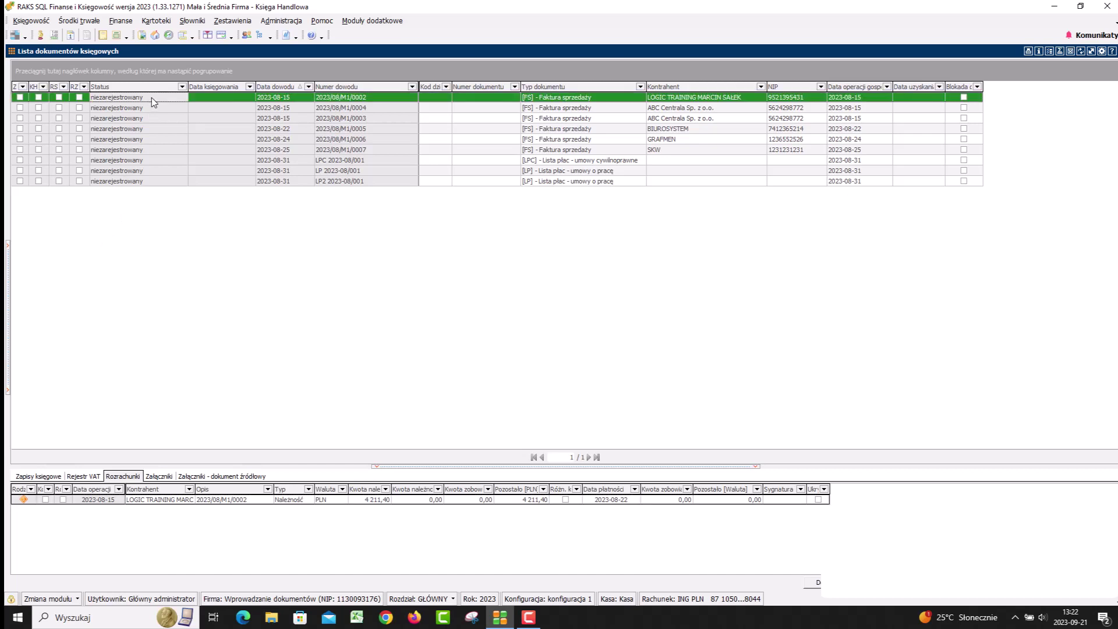
{"action": "right_click", "coordinate": [226, 97]}
{"action": "mouse_move", "coordinate": [277, 175]}
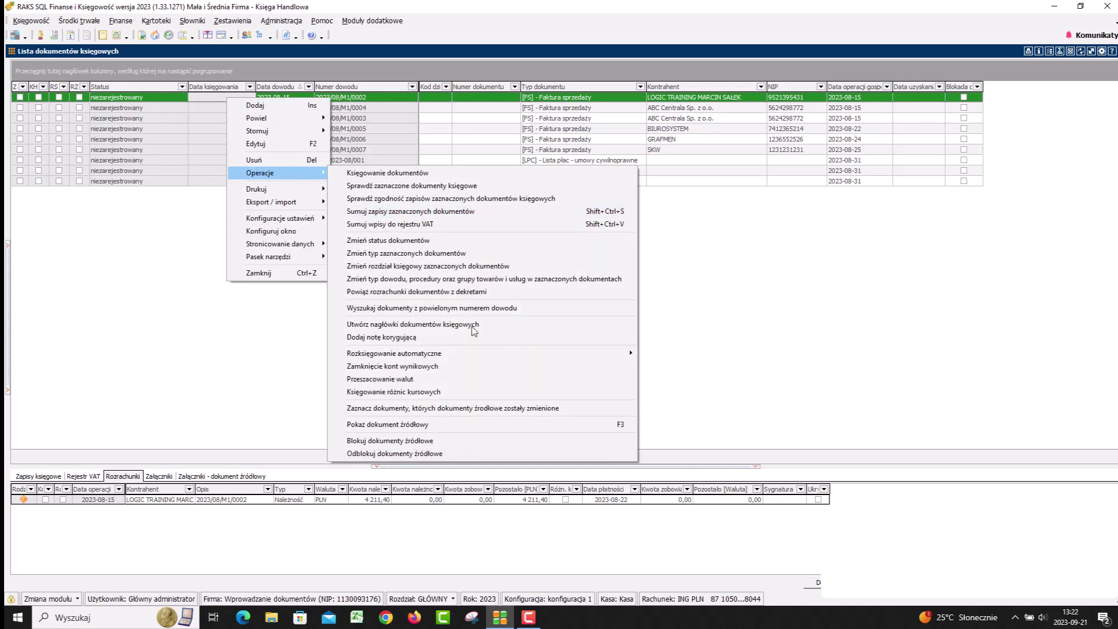
{"action": "mouse_move", "coordinate": [471, 354]}
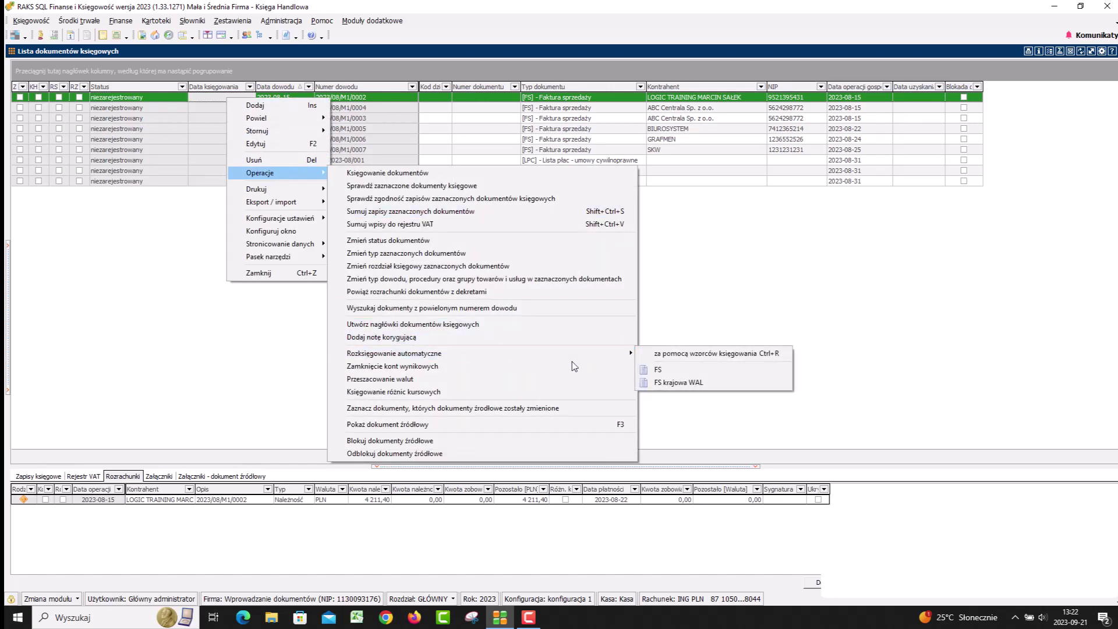
{"action": "left_click", "coordinate": [651, 353]}
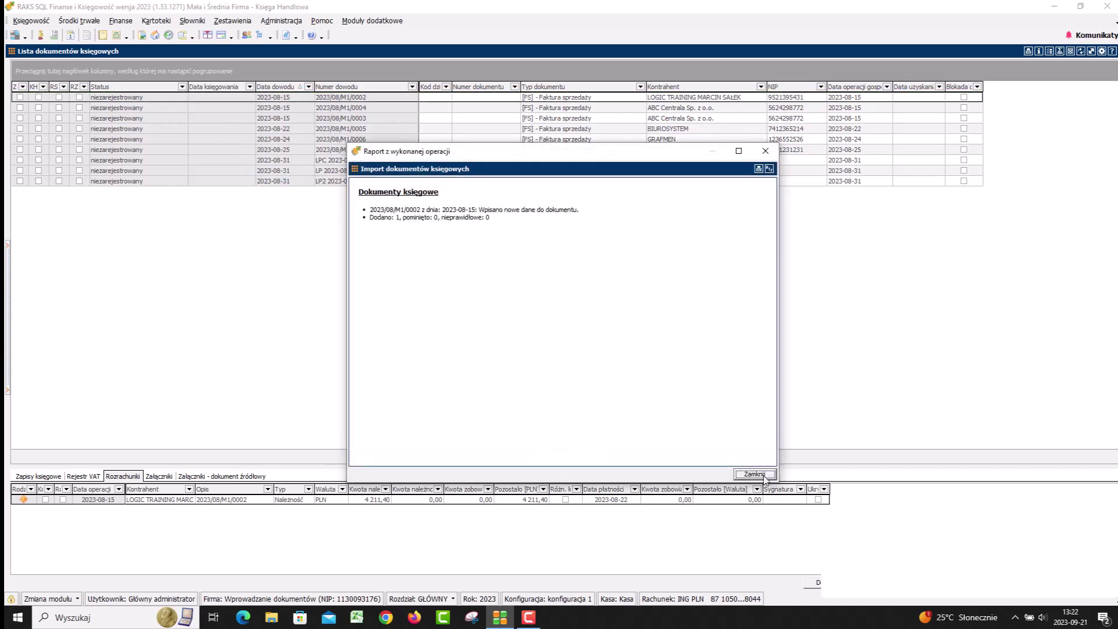
{"action": "left_click", "coordinate": [765, 477]}
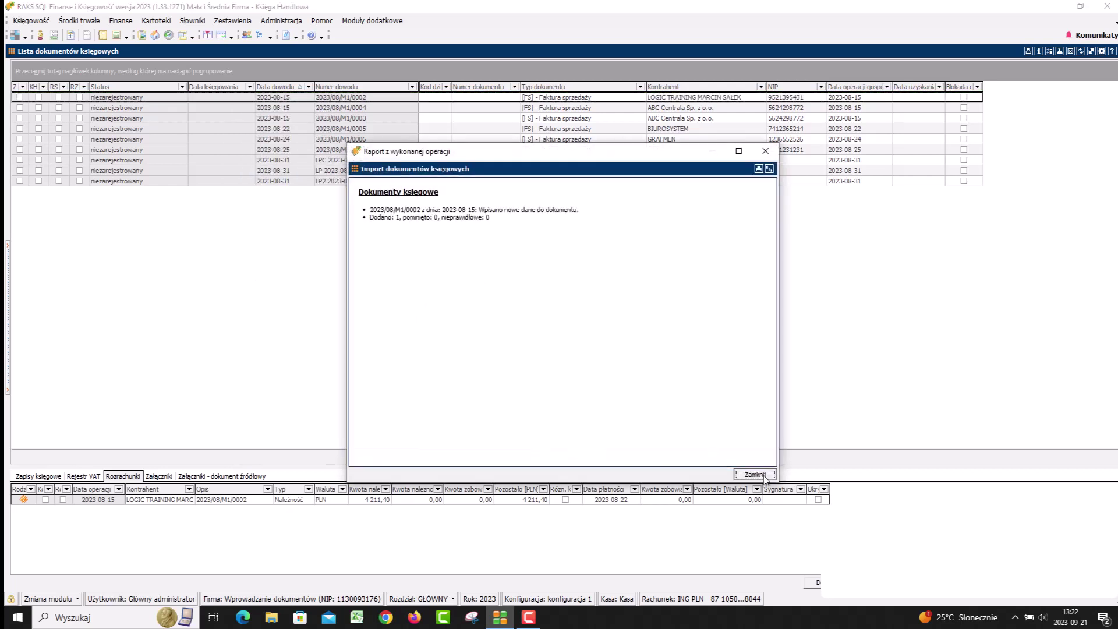
{"action": "left_click", "coordinate": [118, 99]}
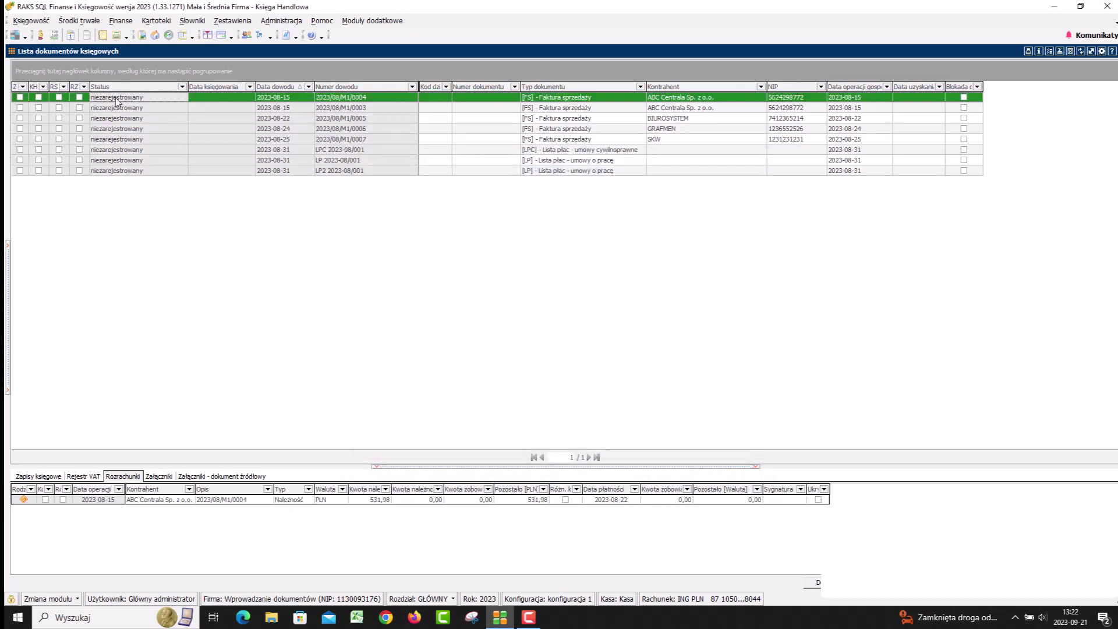
- Post the unregistered sales invoices 2023/08/M1/0004, 0003, 0005 and 0006 automatically
{"action": "left_click", "coordinate": [608, 132], "text": "shift"}
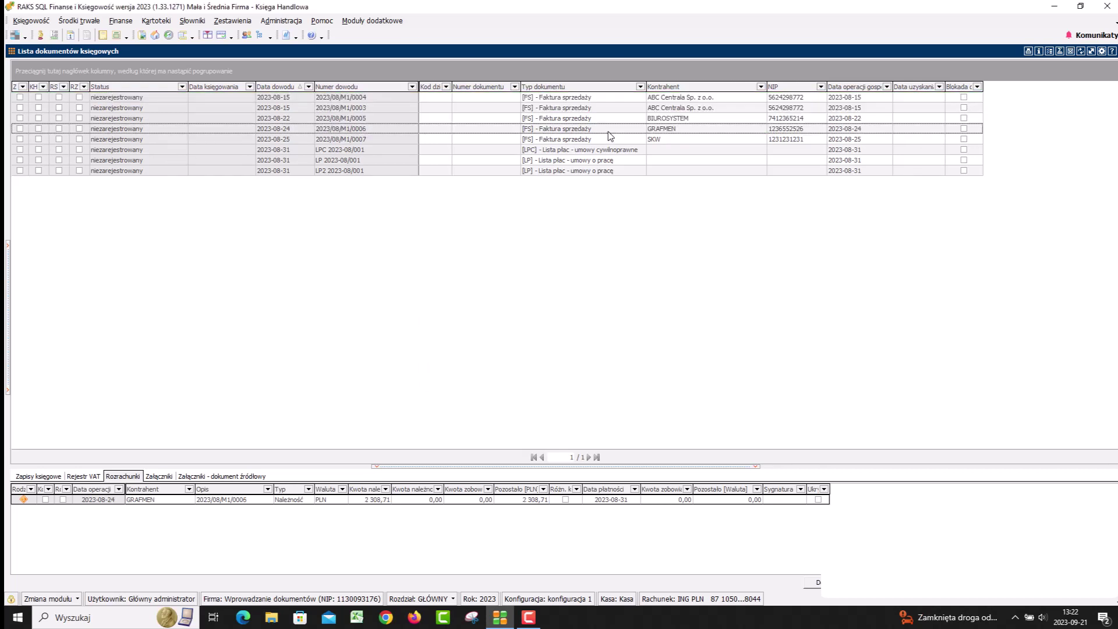
{"action": "left_click", "coordinate": [754, 474]}
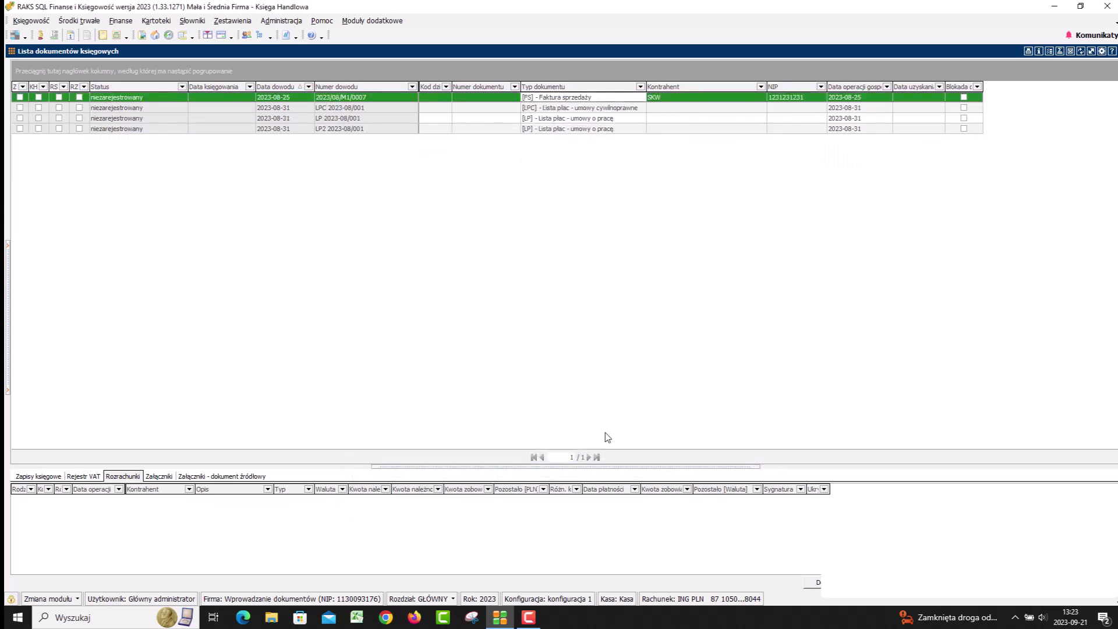
- Check the VAT register and ledger entries of the buffered sales invoice 2023/08/M1/0002 in an enlarged details area
{"action": "left_click", "coordinate": [238, 476]}
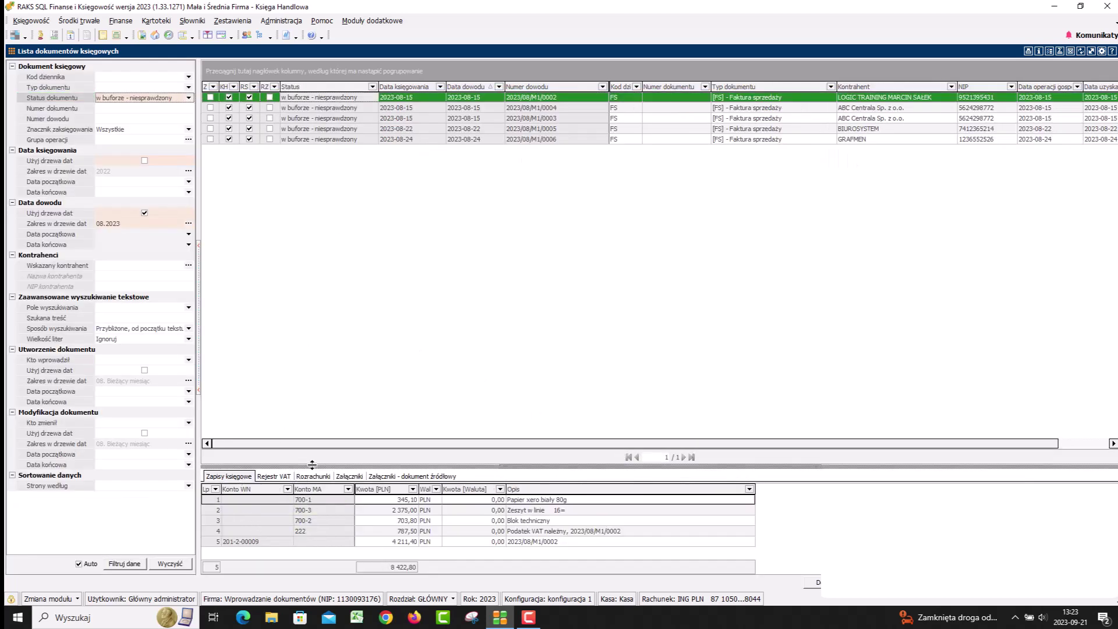
{"action": "left_click_drag", "start_coordinate": [312, 467], "coordinate": [307, 382]}
{"action": "left_click", "coordinate": [265, 392]}
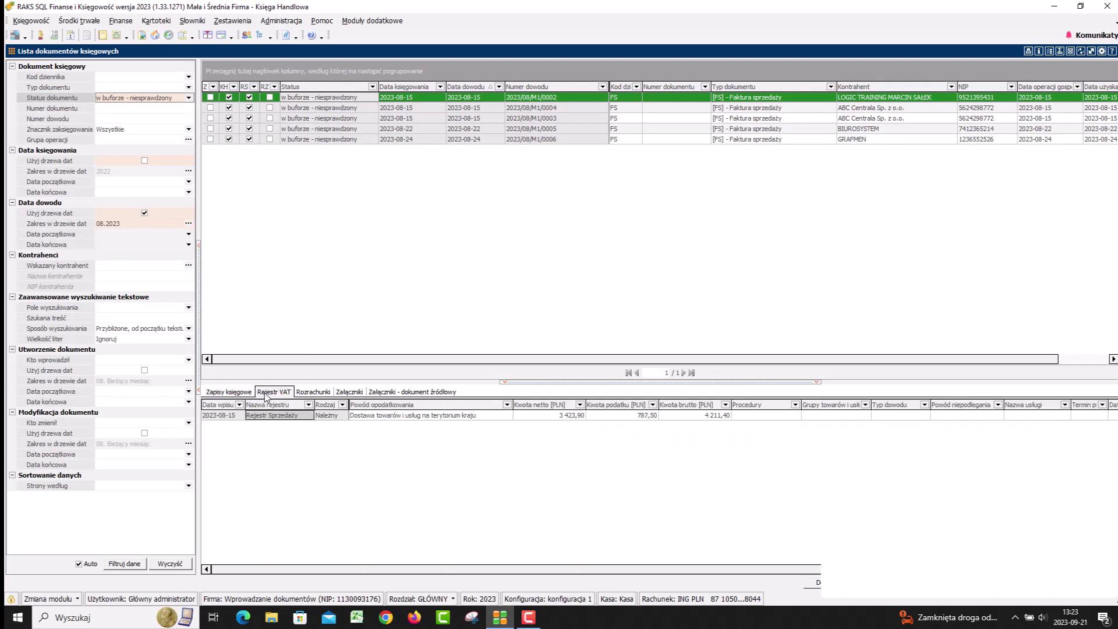
{"action": "left_click", "coordinate": [229, 392]}
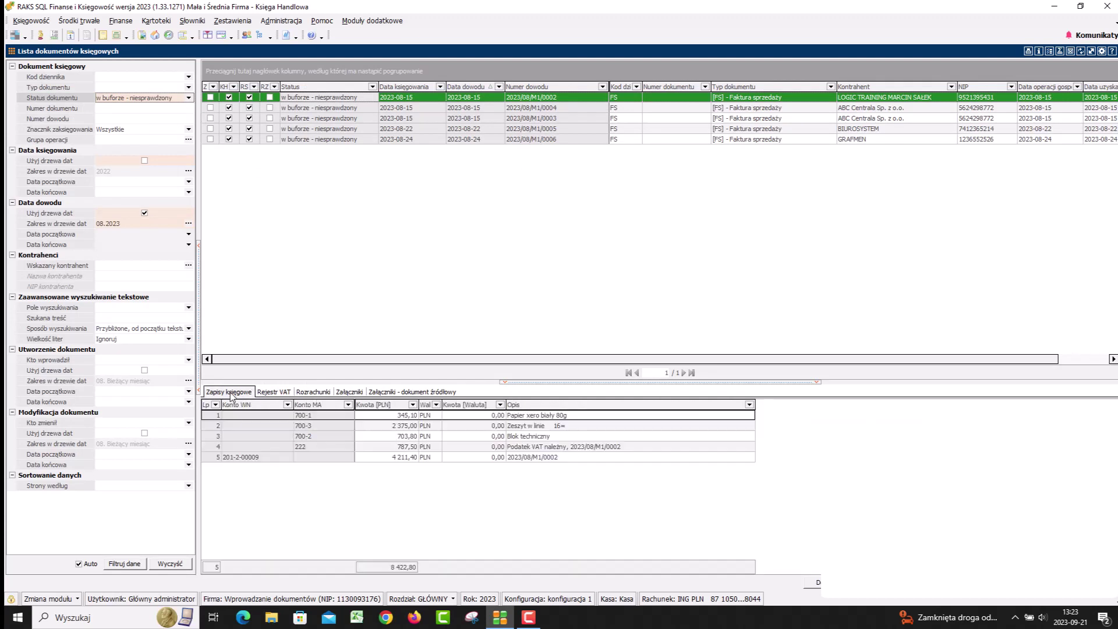
- Register the five buffered sales invoices 2023/08/M1/0002 to 0006, sorting them by document date (daty dowodu) within the posting date
{"action": "left_click", "coordinate": [359, 109], "text": "ctrl"}
{"action": "left_click", "coordinate": [357, 121], "text": "ctrl"}
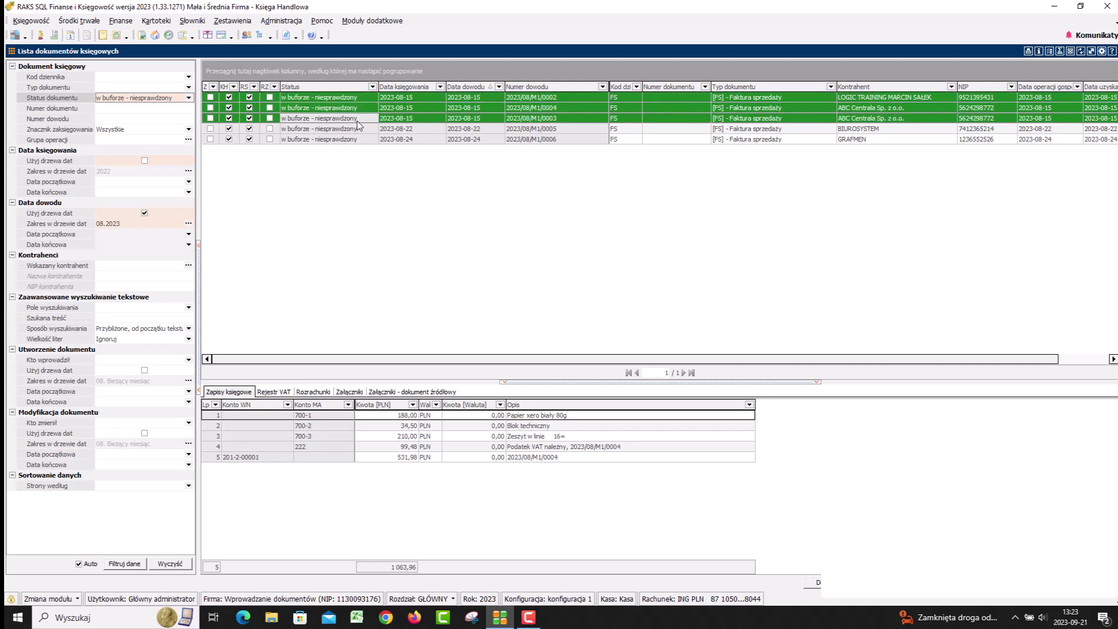
{"action": "left_click", "coordinate": [358, 129], "text": "ctrl"}
{"action": "left_click", "coordinate": [362, 140], "text": "ctrl"}
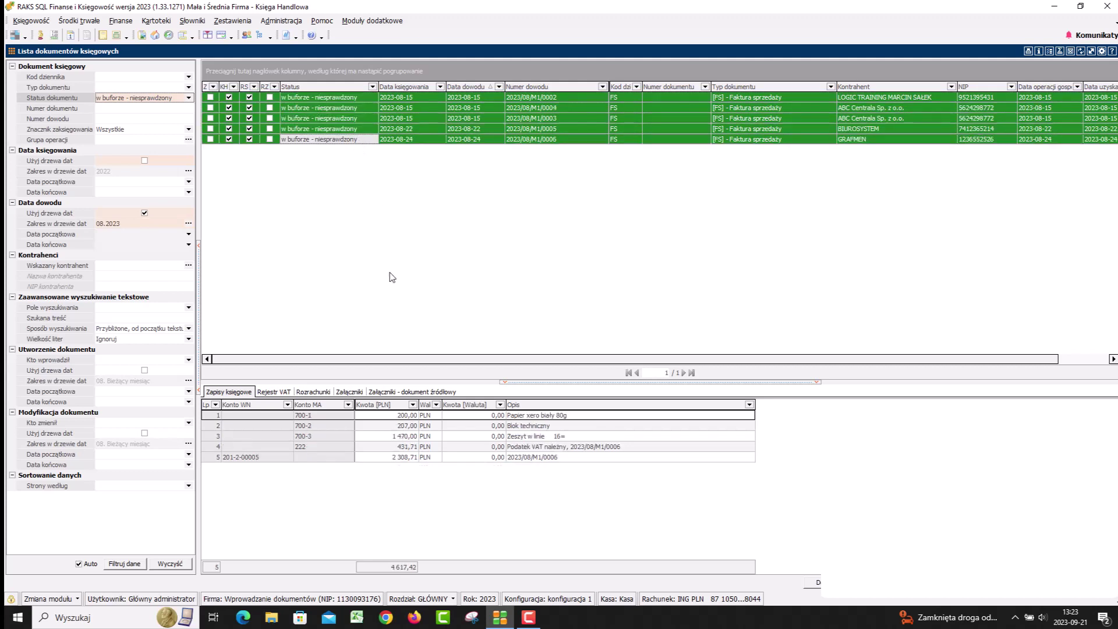
{"action": "right_click", "coordinate": [391, 196]}
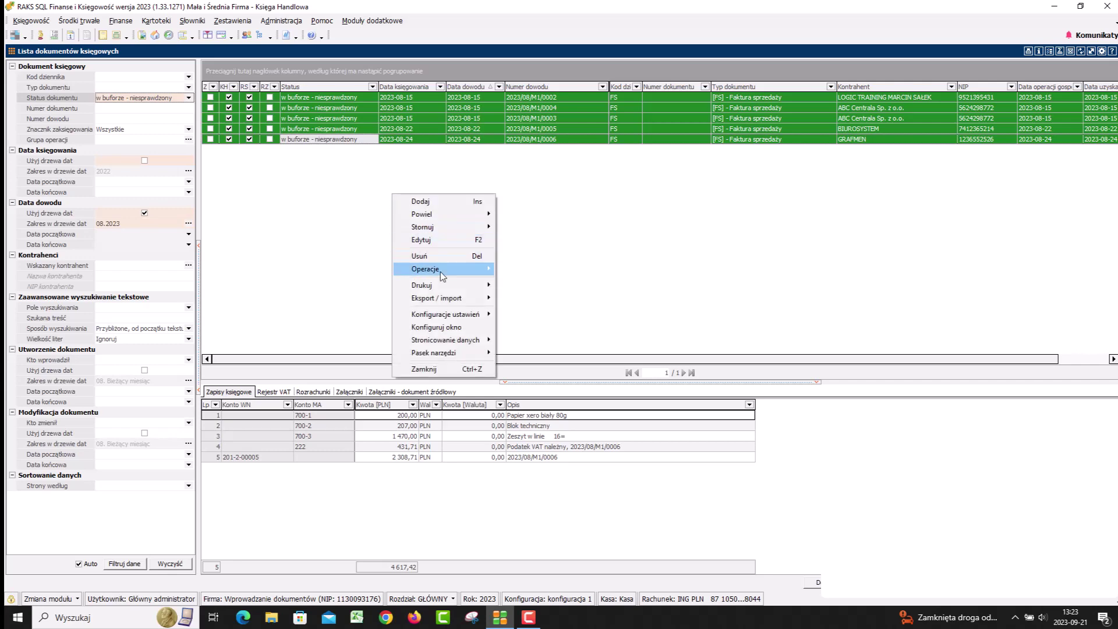
{"action": "mouse_move", "coordinate": [440, 271]}
{"action": "left_click", "coordinate": [545, 338]}
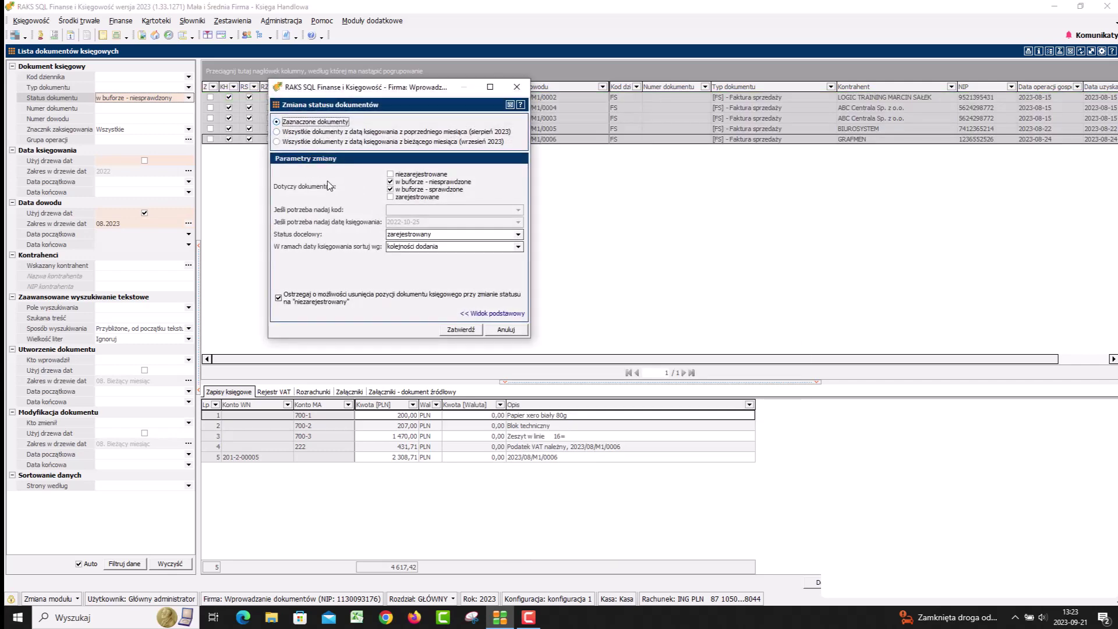
{"action": "left_click", "coordinate": [491, 314]}
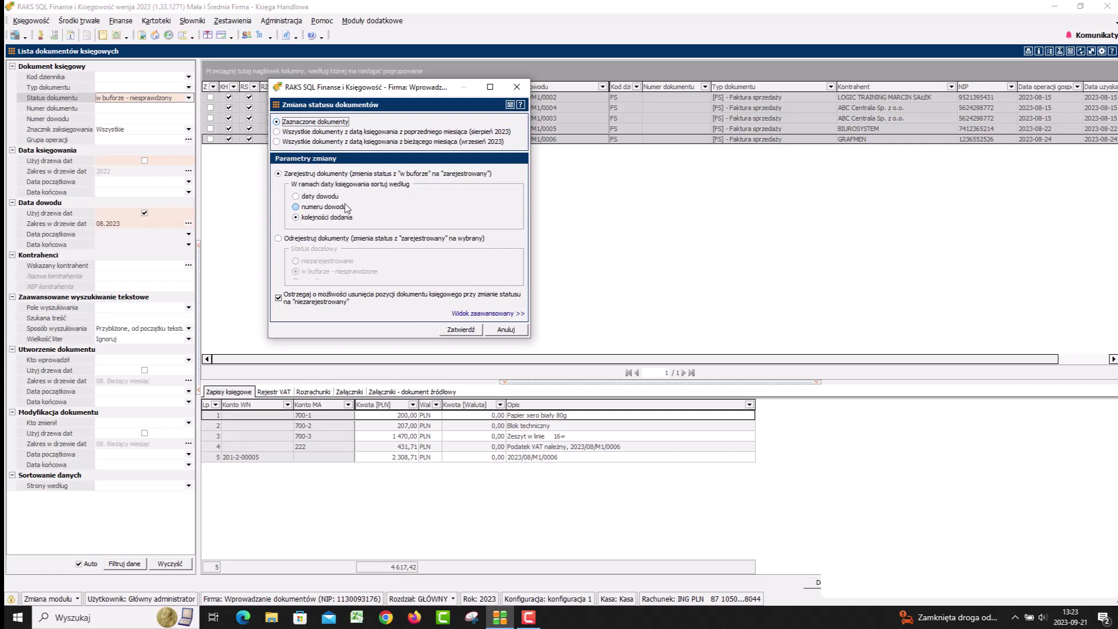
{"action": "left_click", "coordinate": [308, 200]}
{"action": "left_click", "coordinate": [466, 330]}
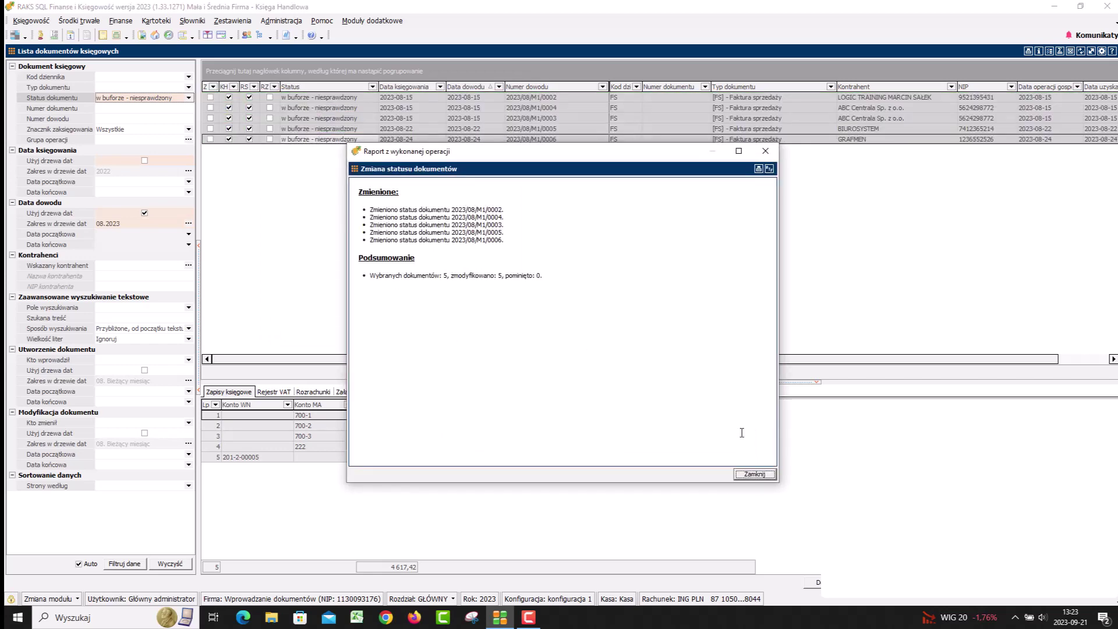
{"action": "left_click", "coordinate": [754, 475]}
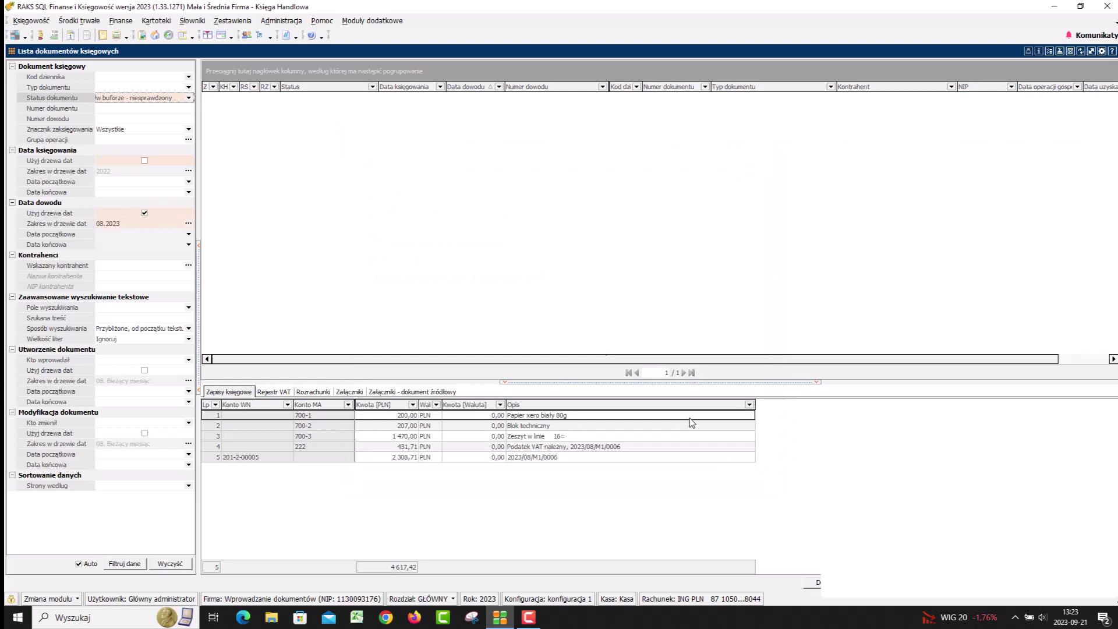
- Filter the document list by the status zarejestrowany
{"action": "left_click", "coordinate": [188, 99]}
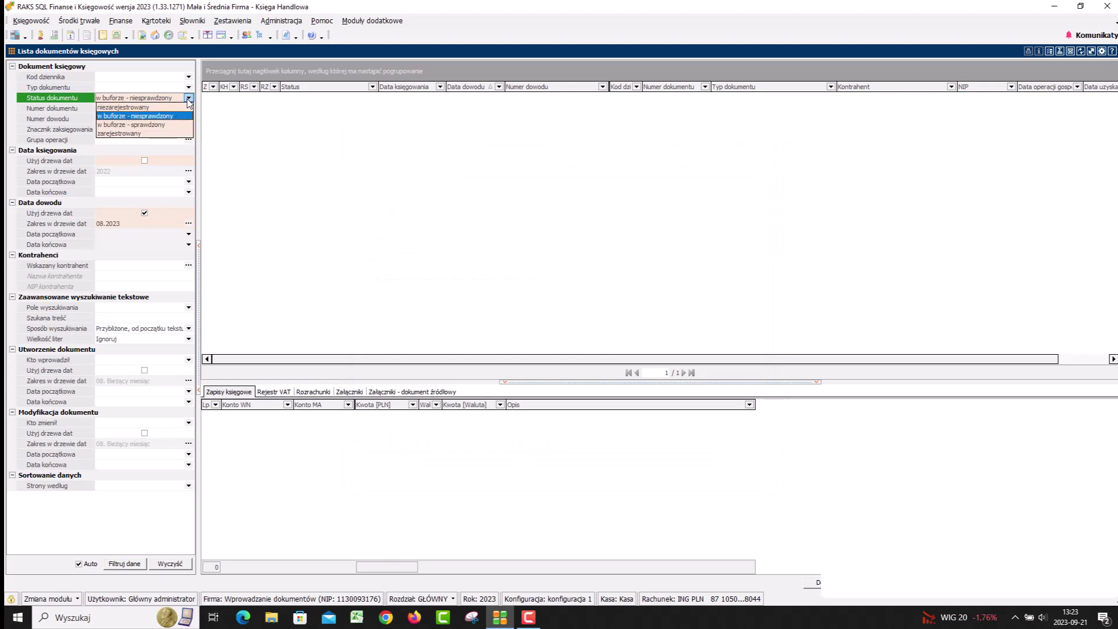
{"action": "left_click", "coordinate": [133, 134]}
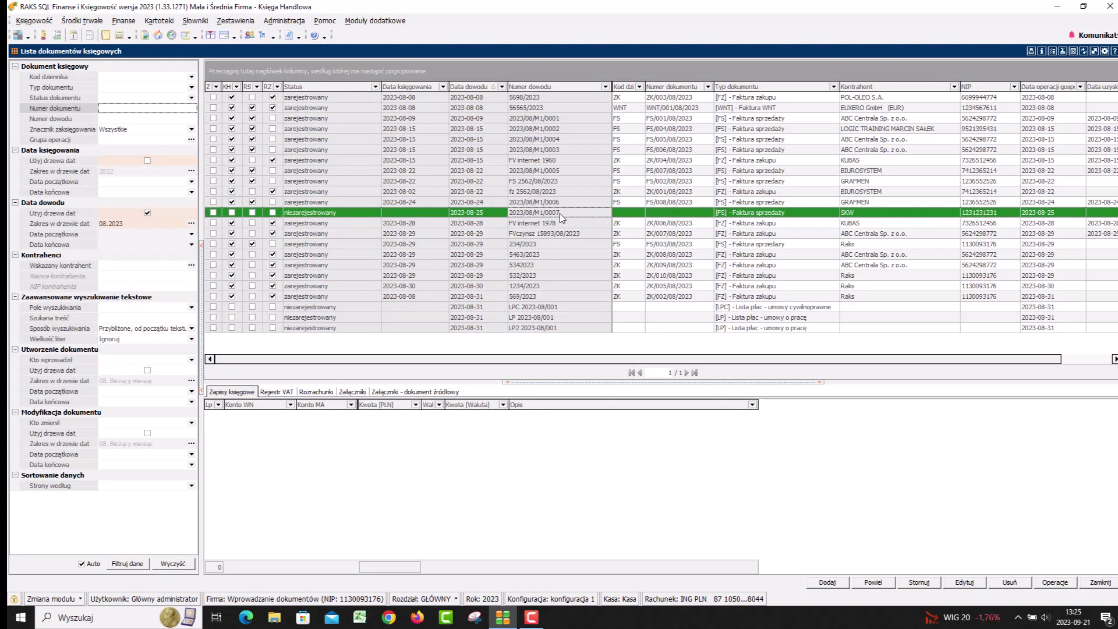
- Post the unregistered sales invoice 2023/08/M1/0007 automatically with the FS krajowa WAL pattern, checking its settlements first
{"action": "left_click", "coordinate": [315, 392]}
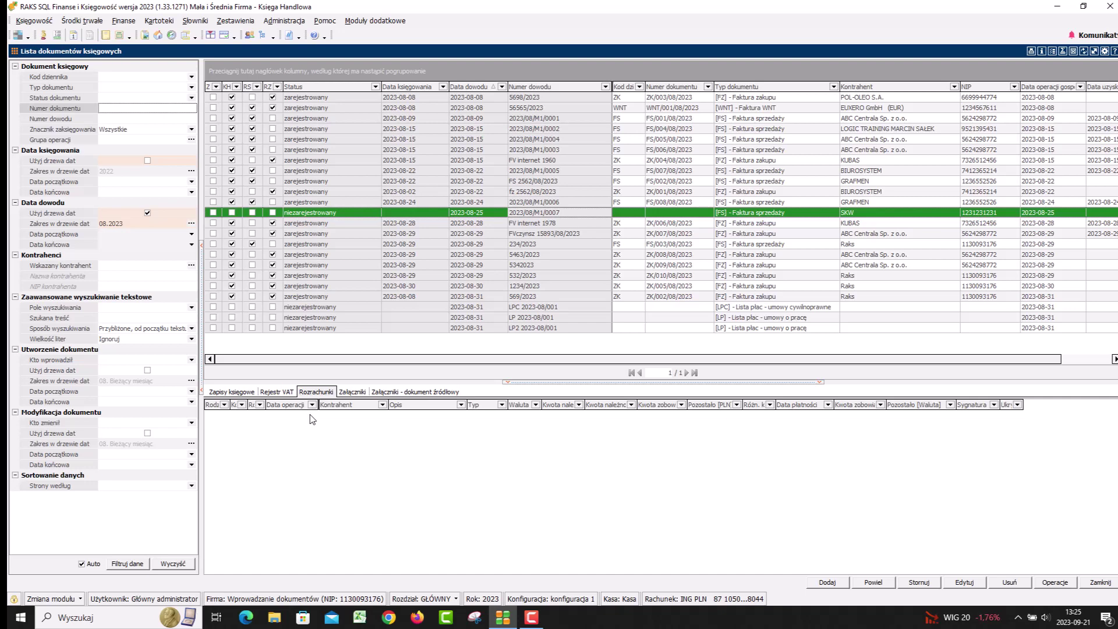
{"action": "left_click", "coordinate": [1055, 582]}
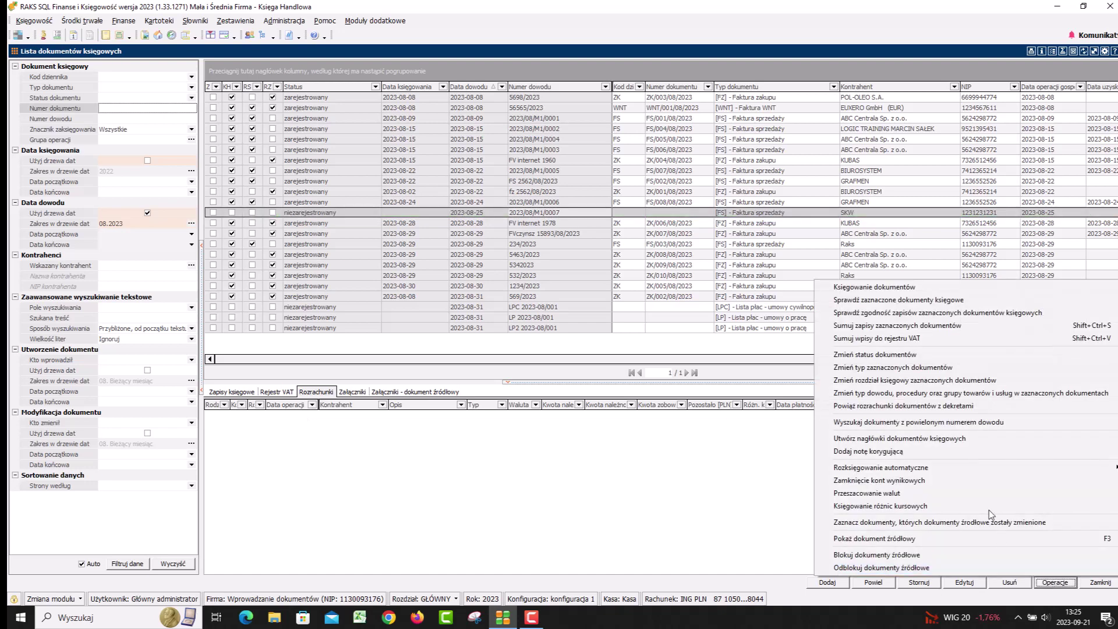
{"action": "mouse_move", "coordinate": [956, 467]}
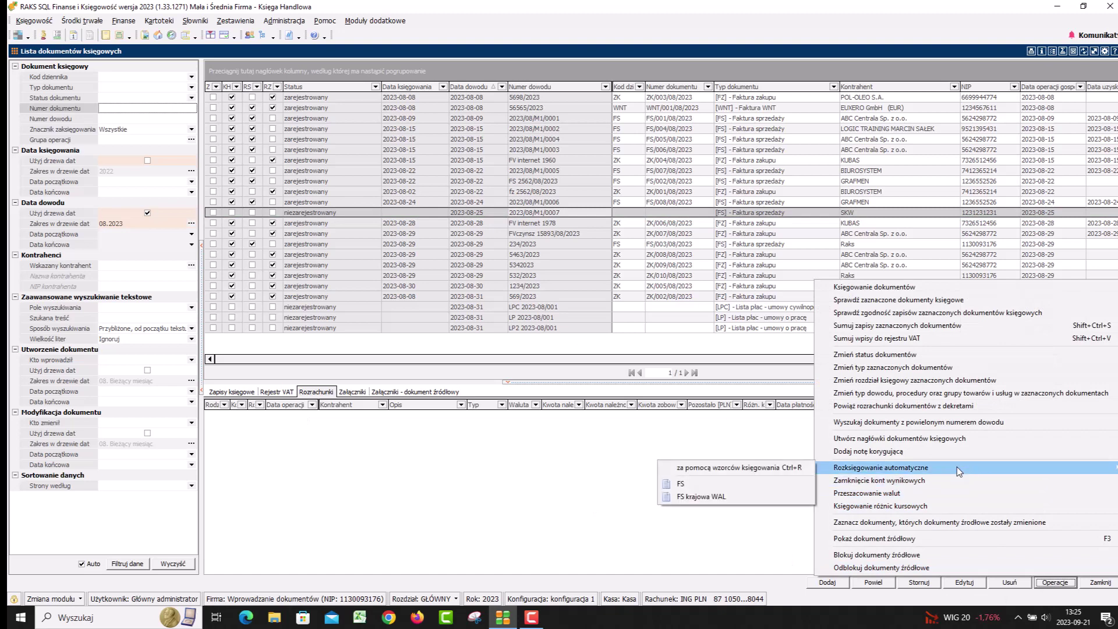
{"action": "left_click", "coordinate": [739, 496]}
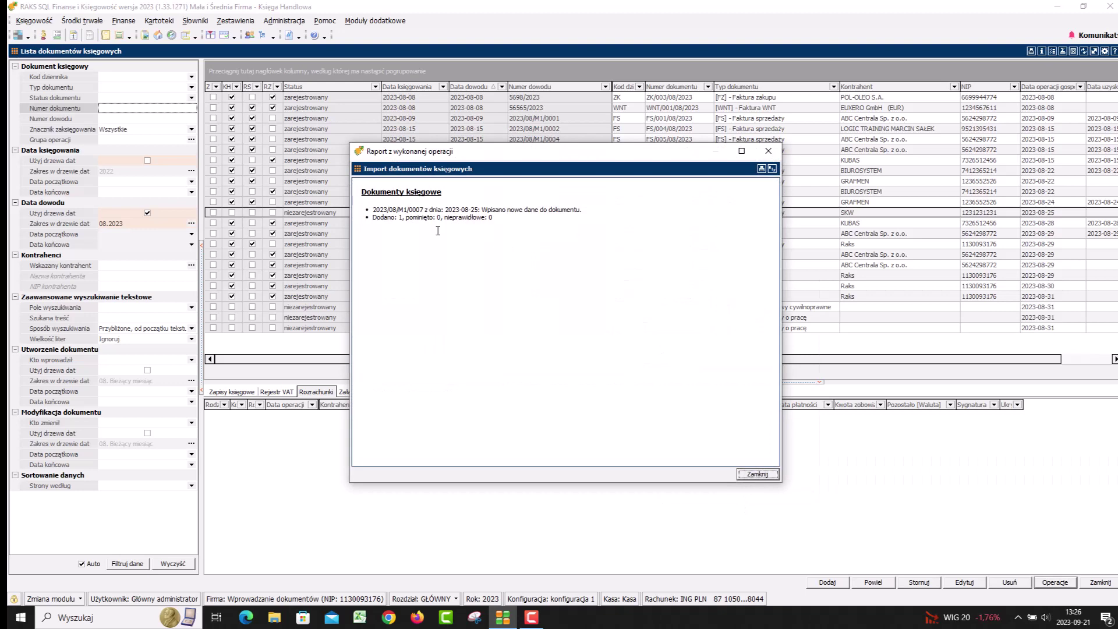
{"action": "left_click", "coordinate": [758, 474]}
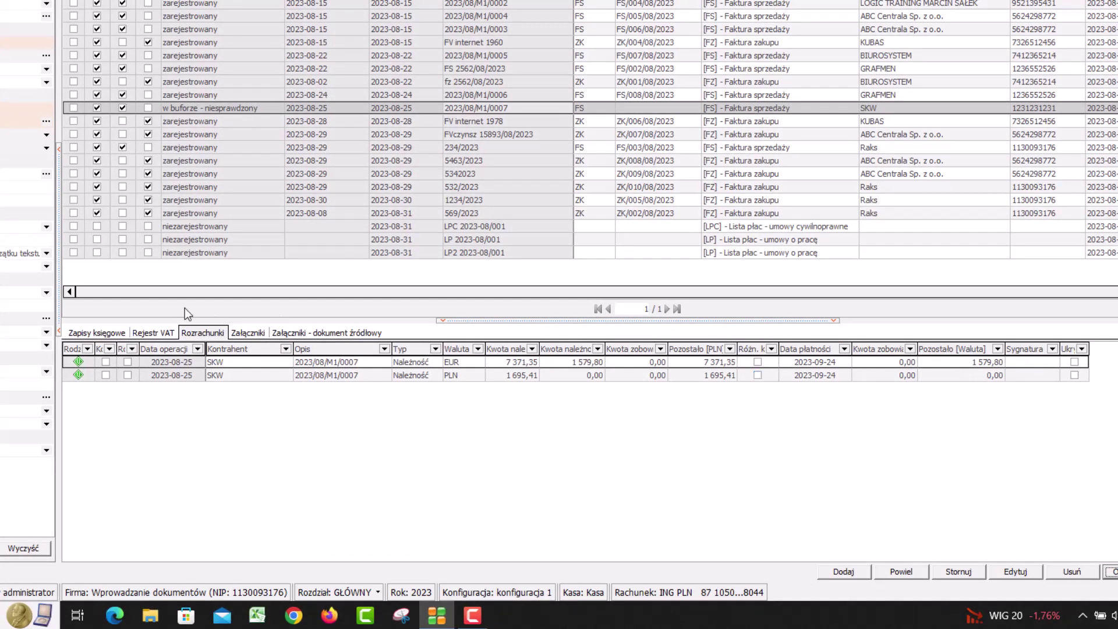
- Check the VAT register and the individual ledger entries of sales invoice 2023/08/M1/0007
{"action": "left_click", "coordinate": [149, 332]}
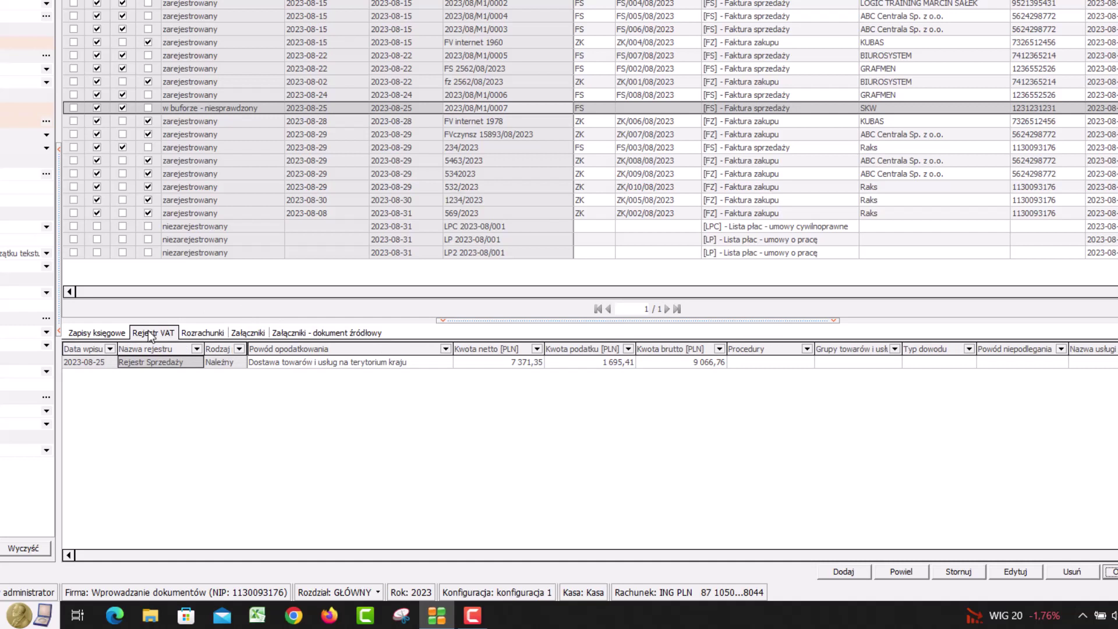
{"action": "left_click", "coordinate": [90, 333]}
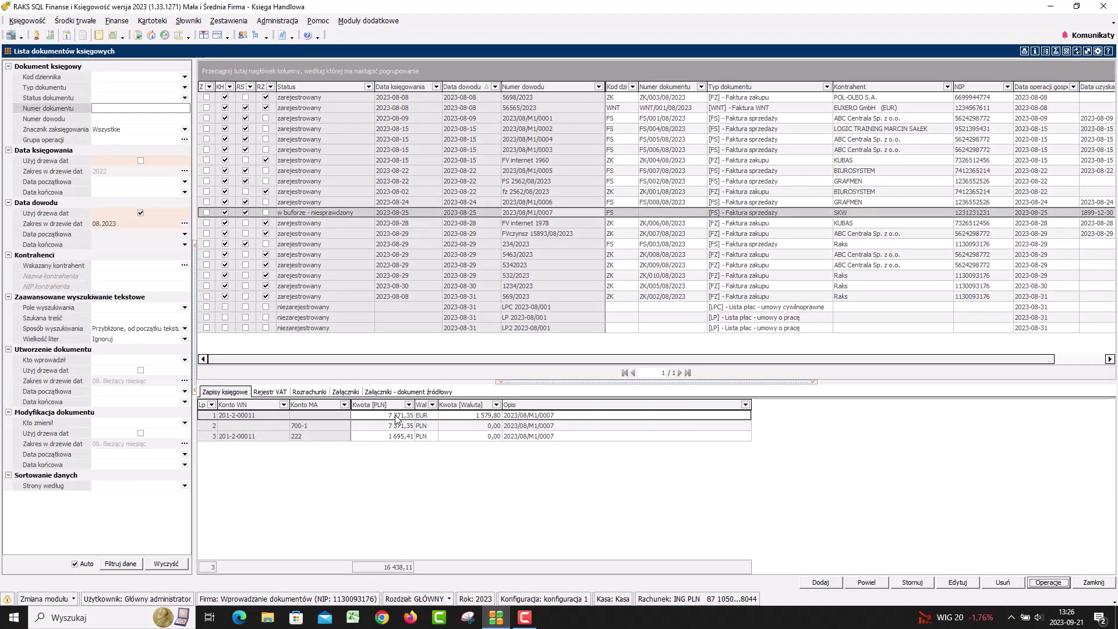
{"action": "left_click", "coordinate": [374, 424]}
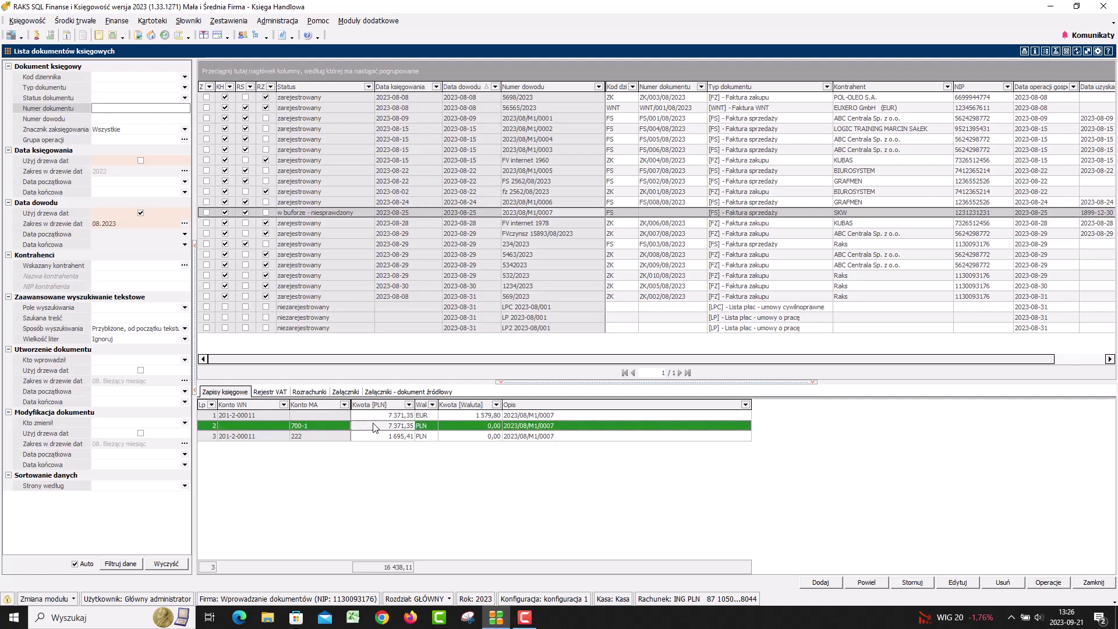
{"action": "left_click", "coordinate": [340, 437]}
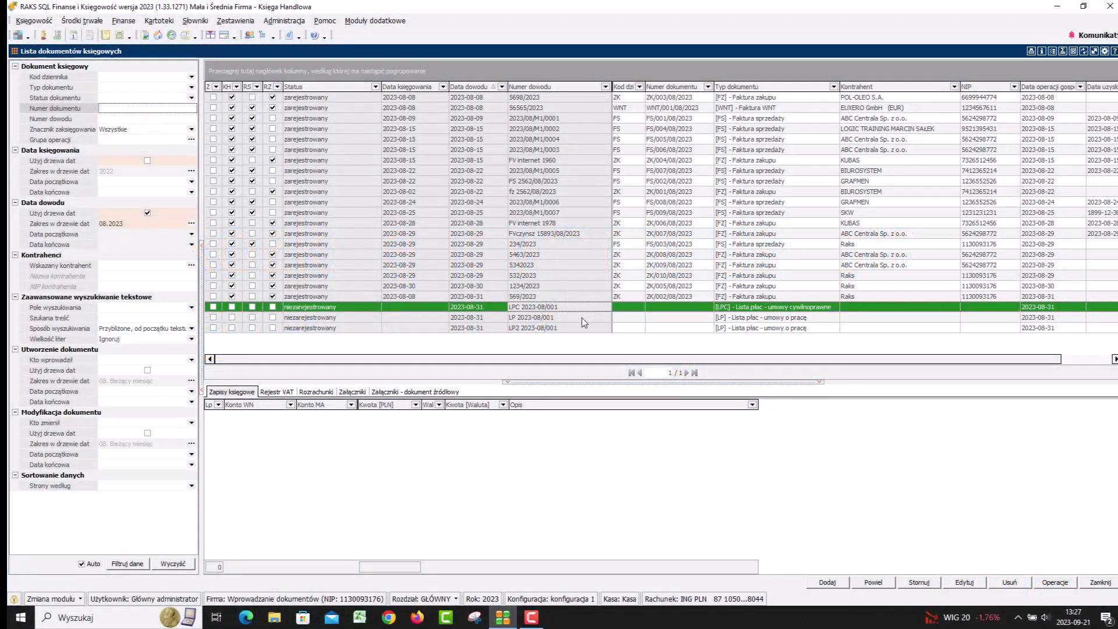
- Post the payroll lists LPC 2023-08/001, LP 2023-08/001 and LP2 2023-08/001 automatically using posting patterns (za pomocą wzorców księgowania)
{"action": "key", "text": "shift+Up"}
{"action": "left_click", "coordinate": [583, 330], "text": "ctrl"}
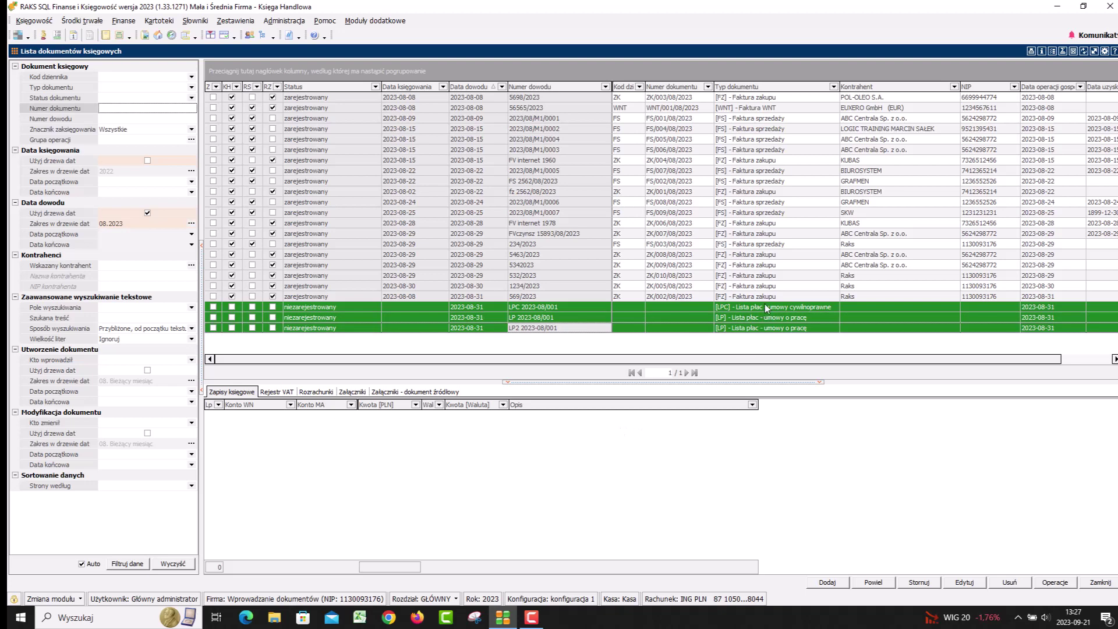
{"action": "left_click", "coordinate": [1050, 582]}
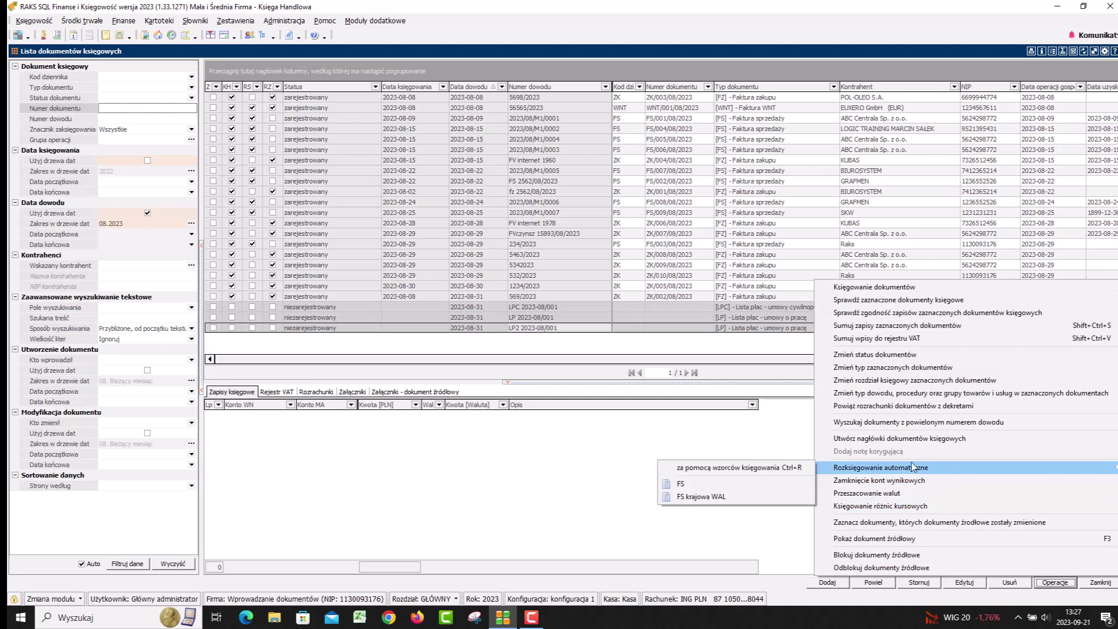
{"action": "left_click", "coordinate": [805, 467]}
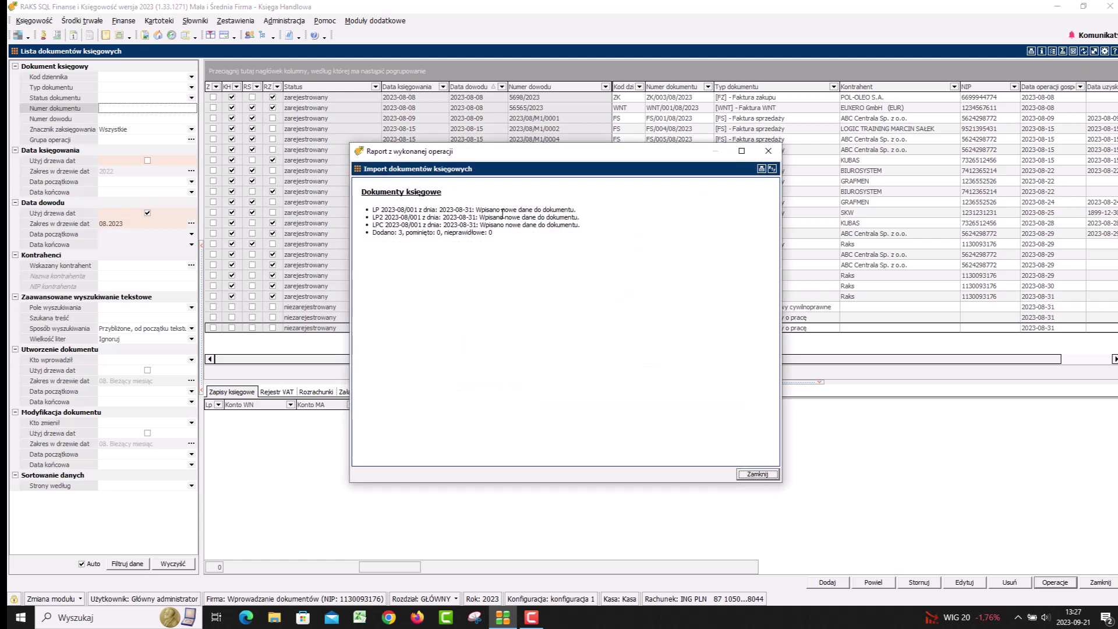
{"action": "left_click", "coordinate": [757, 474]}
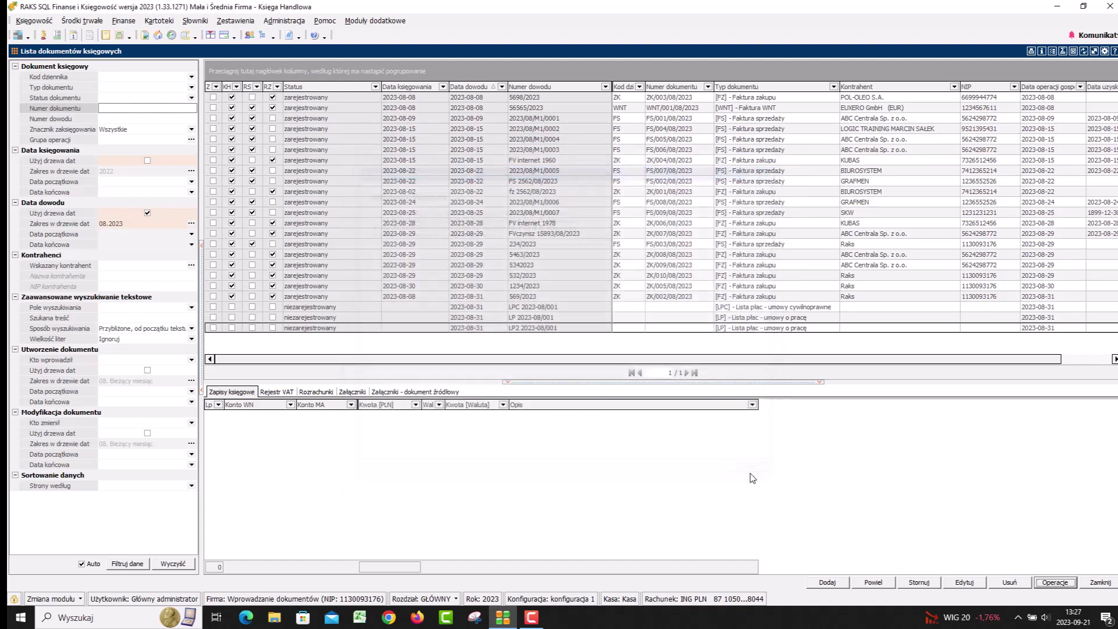
- Check the ledger entries of payroll lists LP 2023-08/001 and LP2 2023-08/001
{"action": "left_click", "coordinate": [530, 319]}
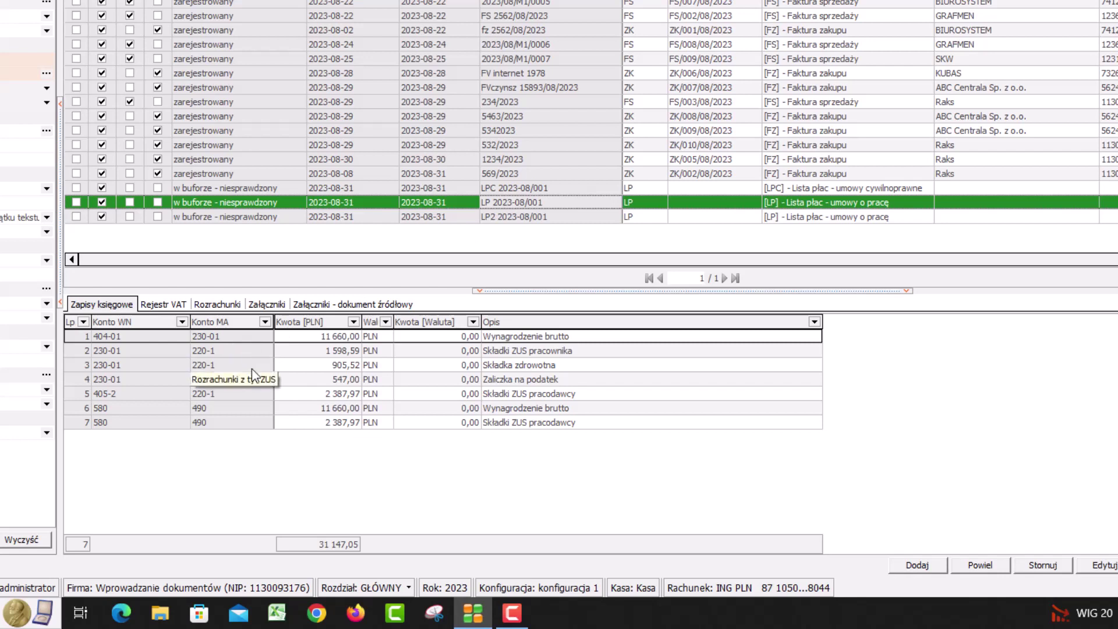
{"action": "left_click", "coordinate": [271, 219]}
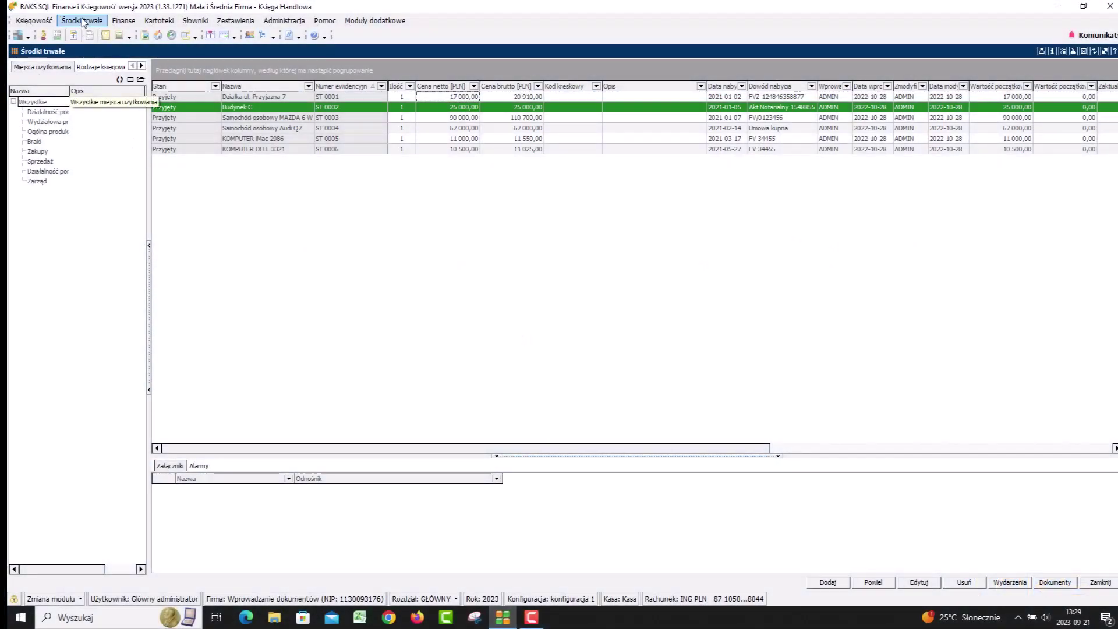
- Run the monthly depreciation (umorzenie miesięczne) for all fixed assets in the list and close the report
{"action": "left_click", "coordinate": [258, 118]}
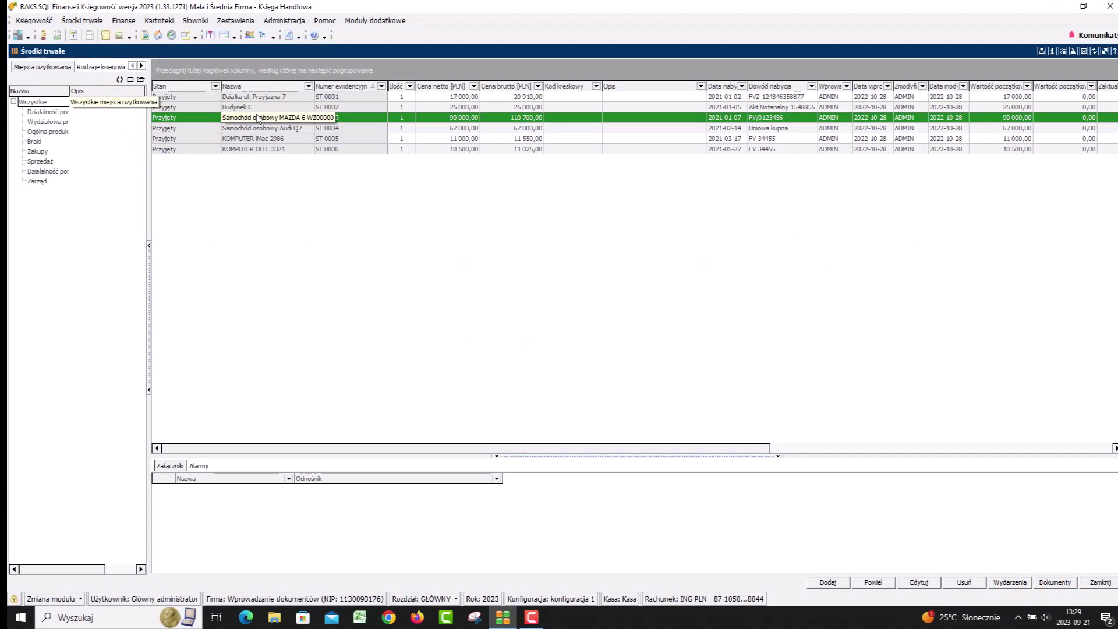
{"action": "key", "text": "ctrl+a"}
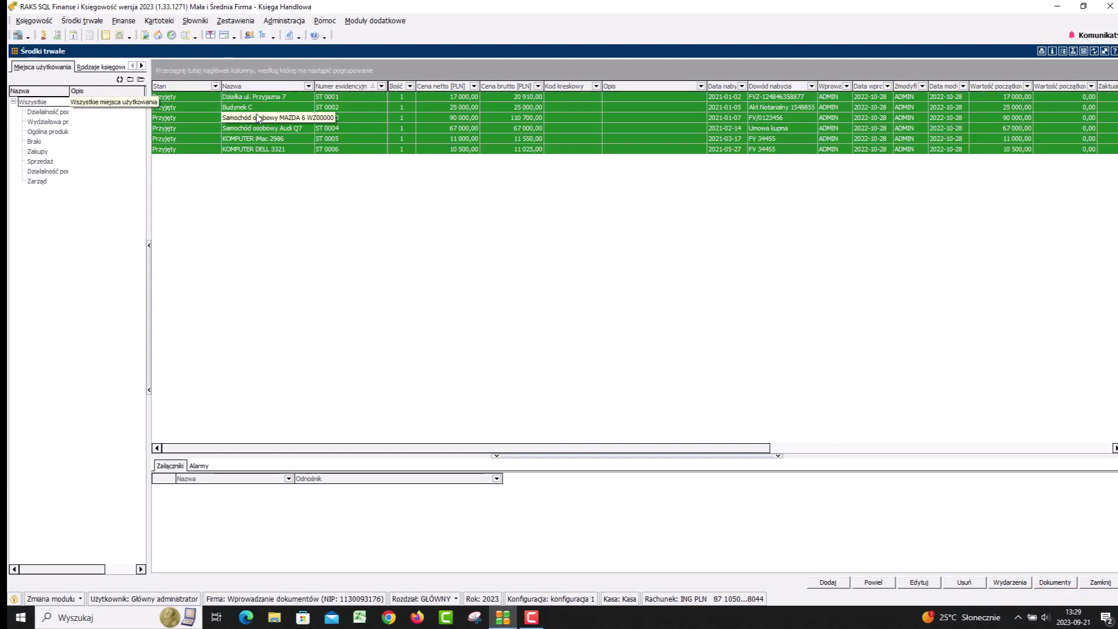
{"action": "left_click", "coordinate": [1026, 583]}
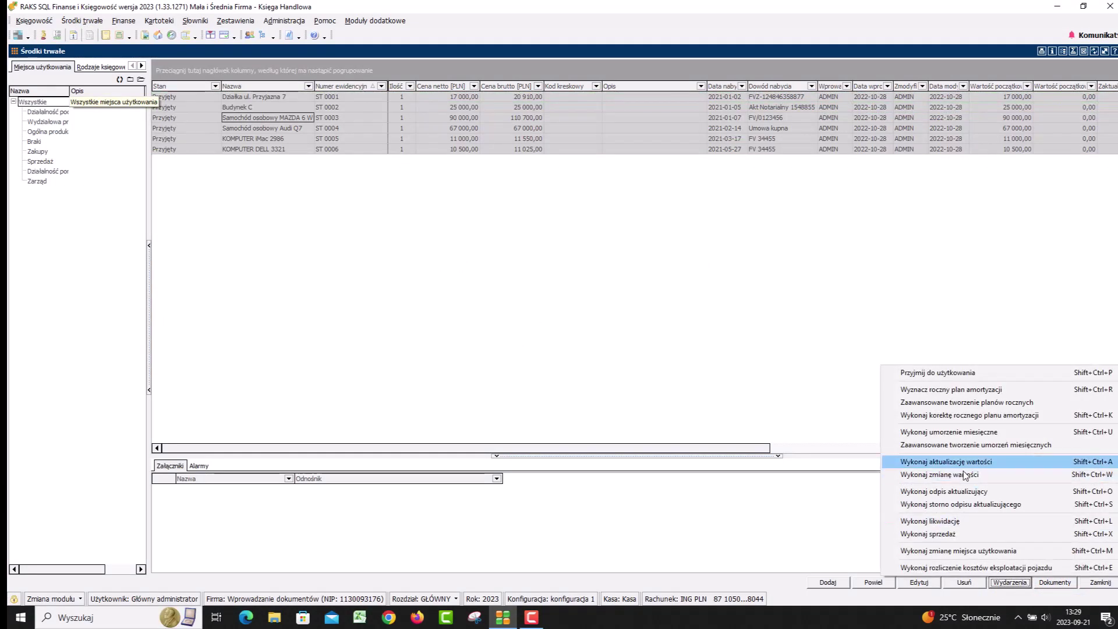
{"action": "left_click", "coordinate": [950, 432]}
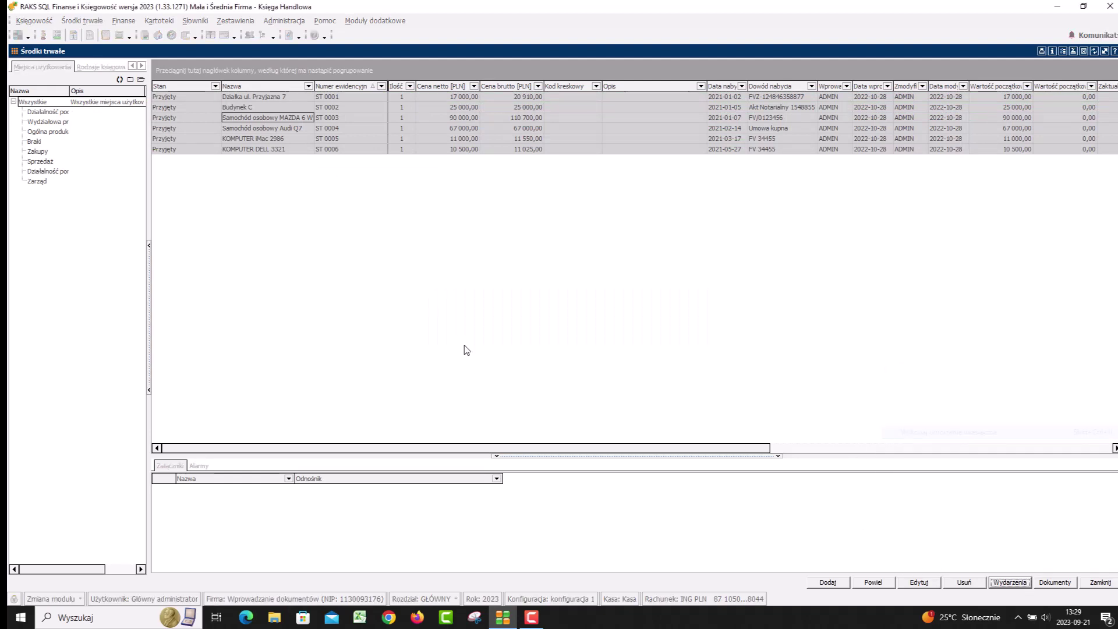
{"action": "left_click", "coordinate": [377, 235]}
{"action": "left_click", "coordinate": [516, 338]}
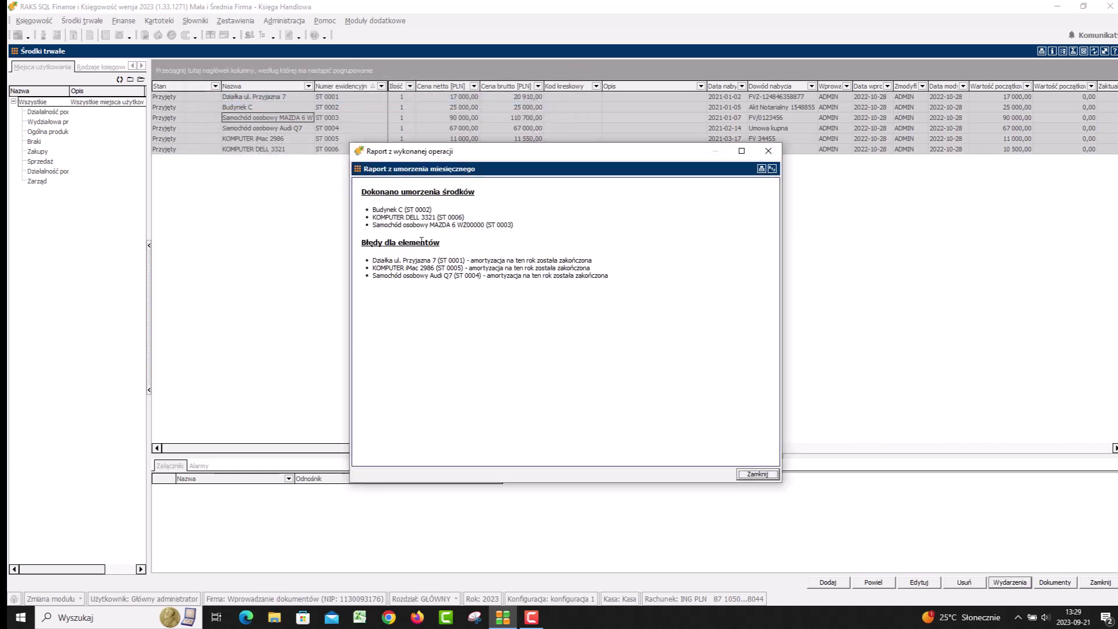
{"action": "left_click", "coordinate": [756, 474]}
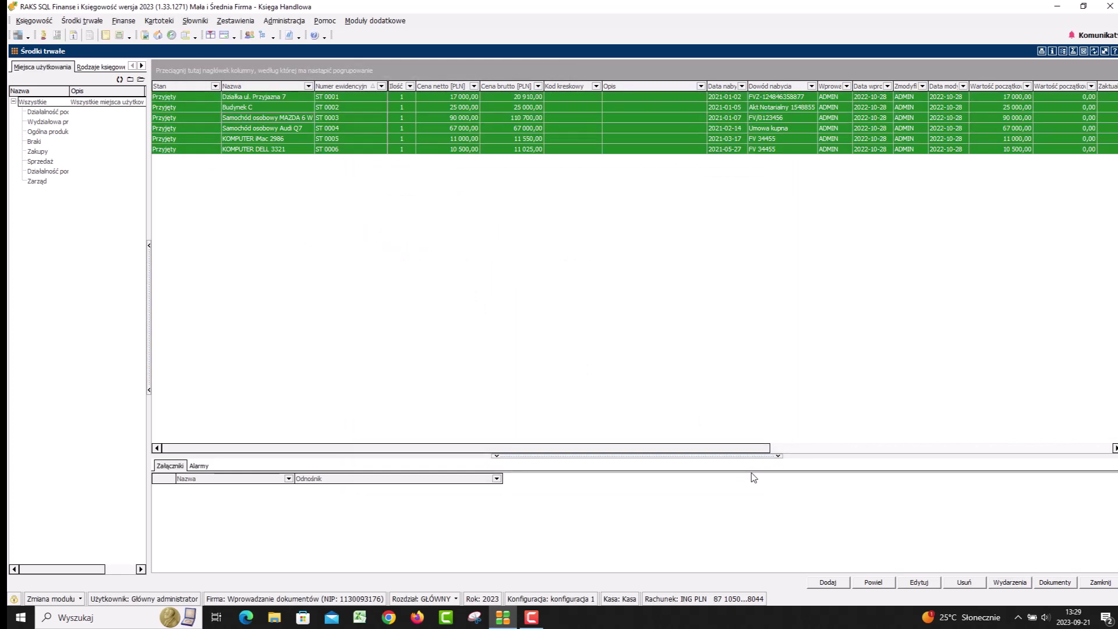
- Issue and save a fixed-asset event document for August monthly depreciation (Umorzenie miesięczne), dated 2023-08-31 with document code AM
{"action": "left_click", "coordinate": [1046, 584]}
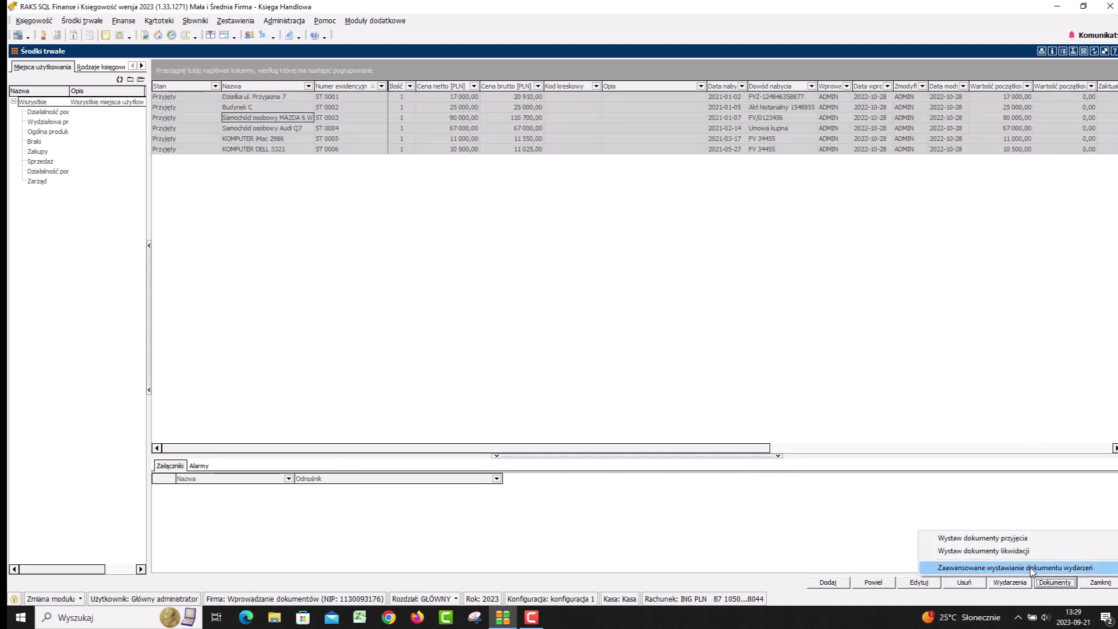
{"action": "left_click", "coordinate": [1029, 568]}
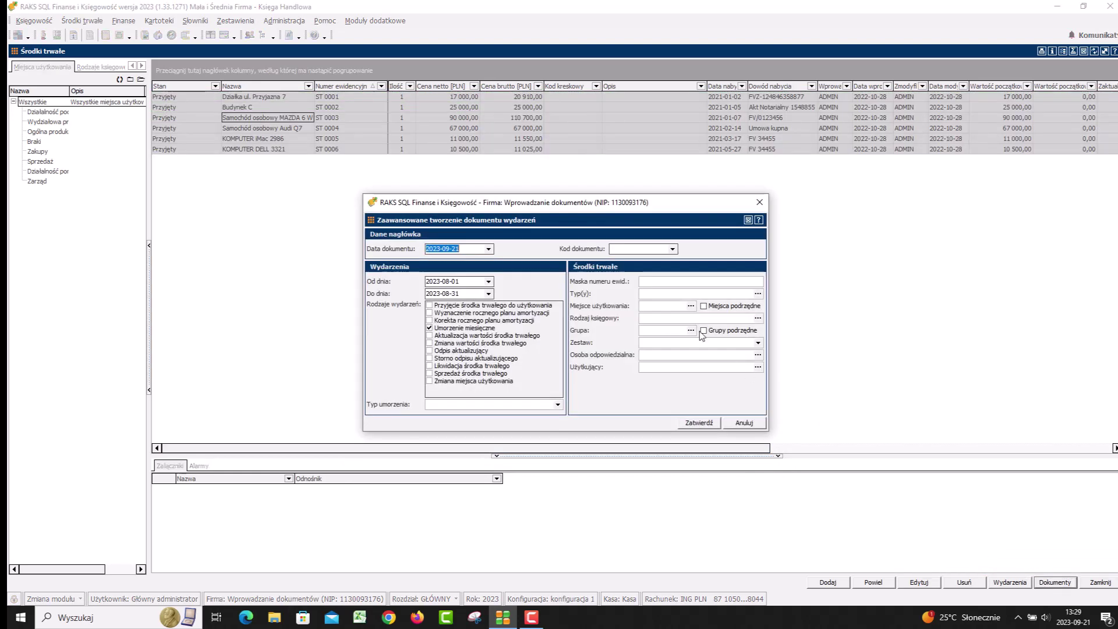
{"action": "left_click", "coordinate": [489, 249]}
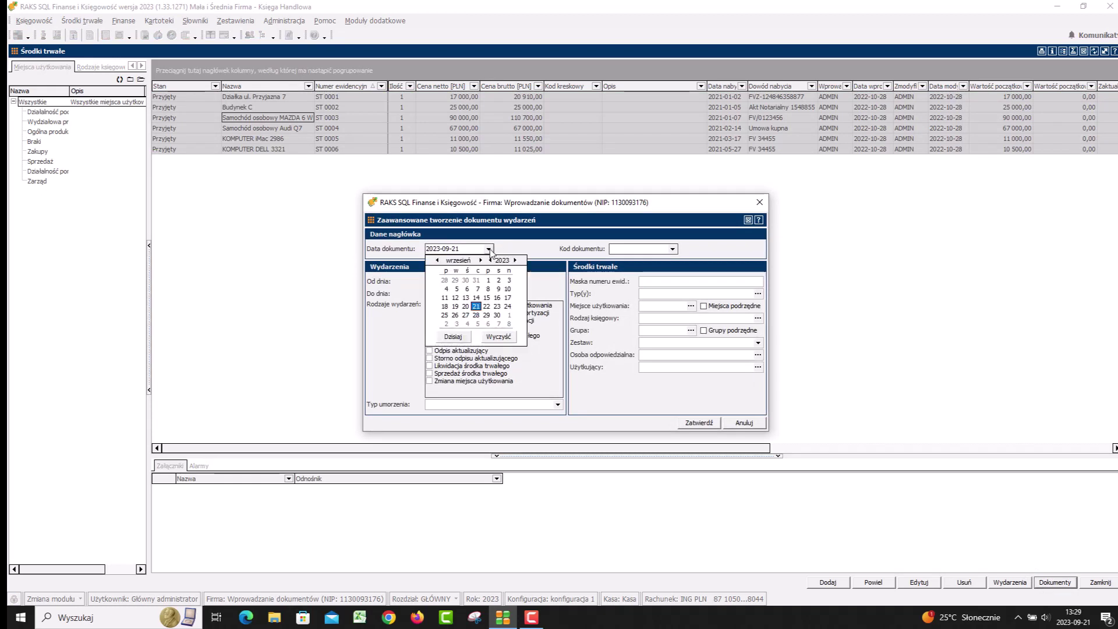
{"action": "left_click", "coordinate": [476, 280]}
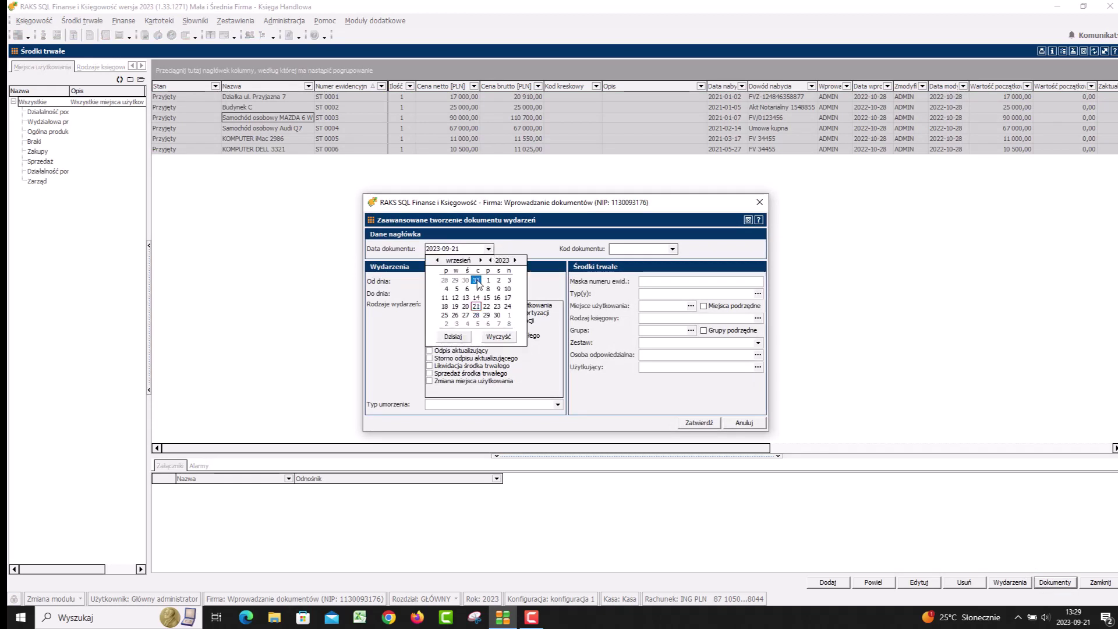
{"action": "left_click", "coordinate": [673, 250]}
{"action": "left_click", "coordinate": [646, 260]}
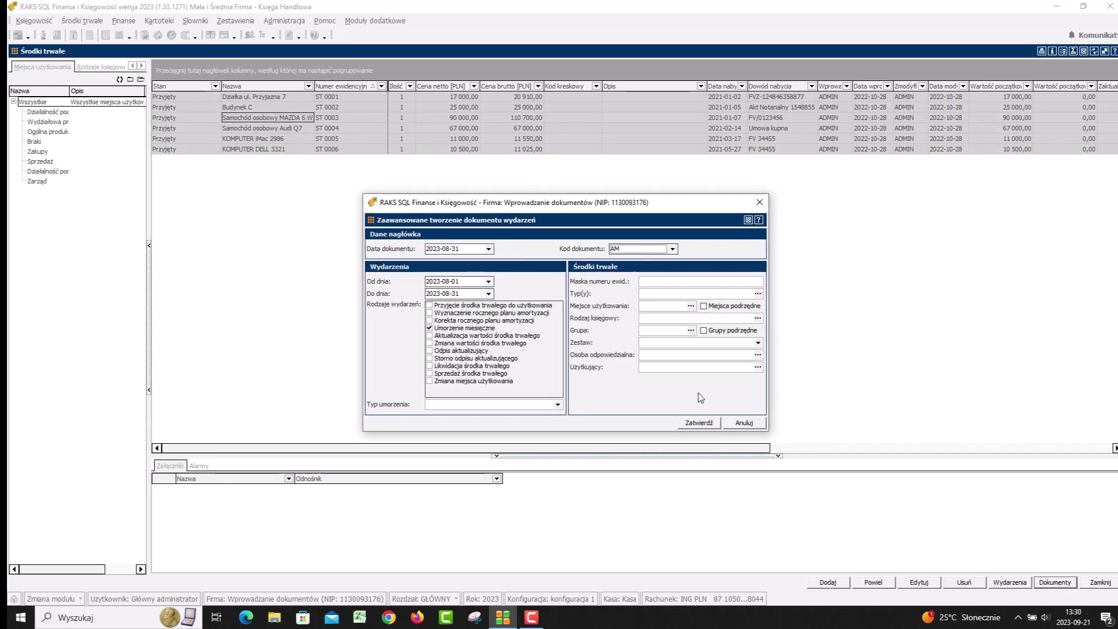
{"action": "left_click", "coordinate": [699, 422]}
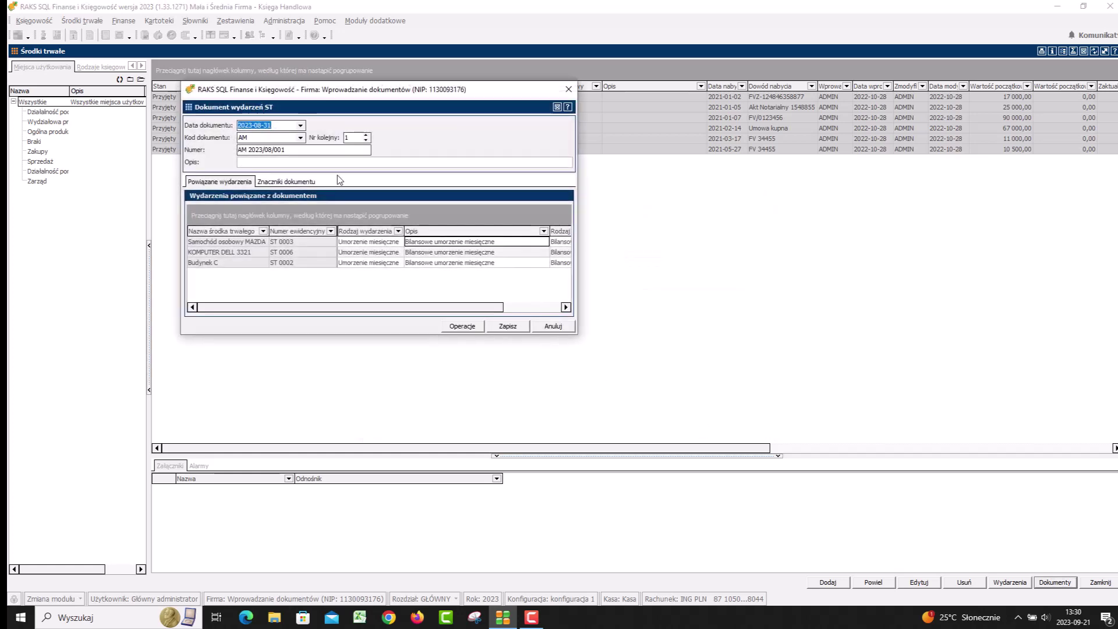
{"action": "left_click", "coordinate": [509, 326]}
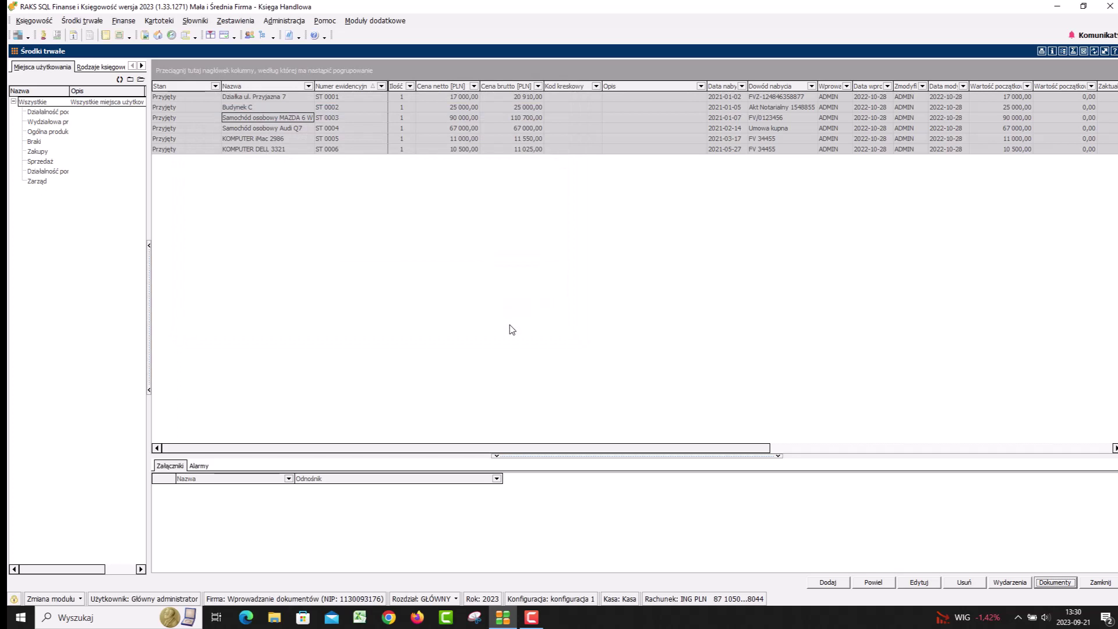
- Post depreciation document AM 2023/08/001 automatically using posting patterns (za pomocą wzorców księgowania) and check its ledger entries
{"action": "left_click", "coordinate": [27, 22]}
{"action": "left_click", "coordinate": [36, 35]}
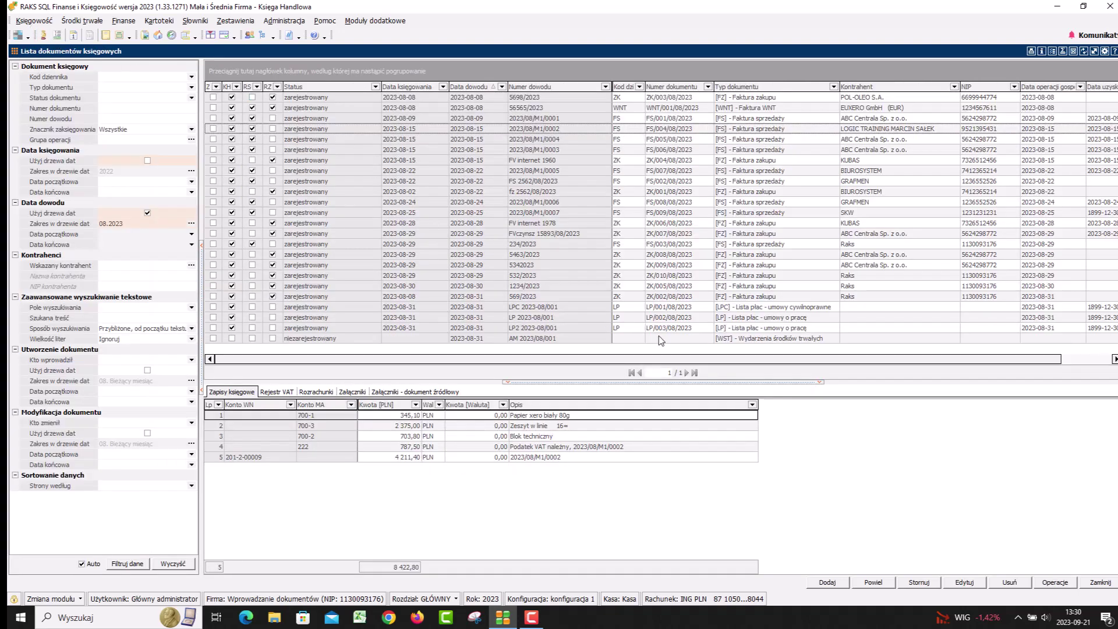
{"action": "left_click", "coordinate": [441, 339]}
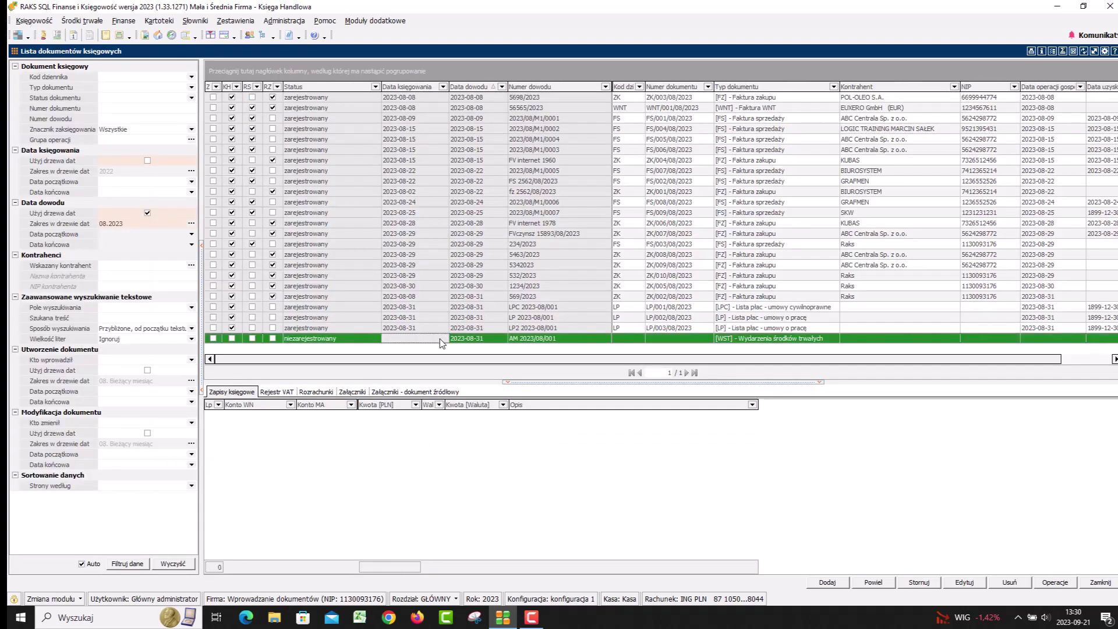
{"action": "left_click", "coordinate": [1055, 583]}
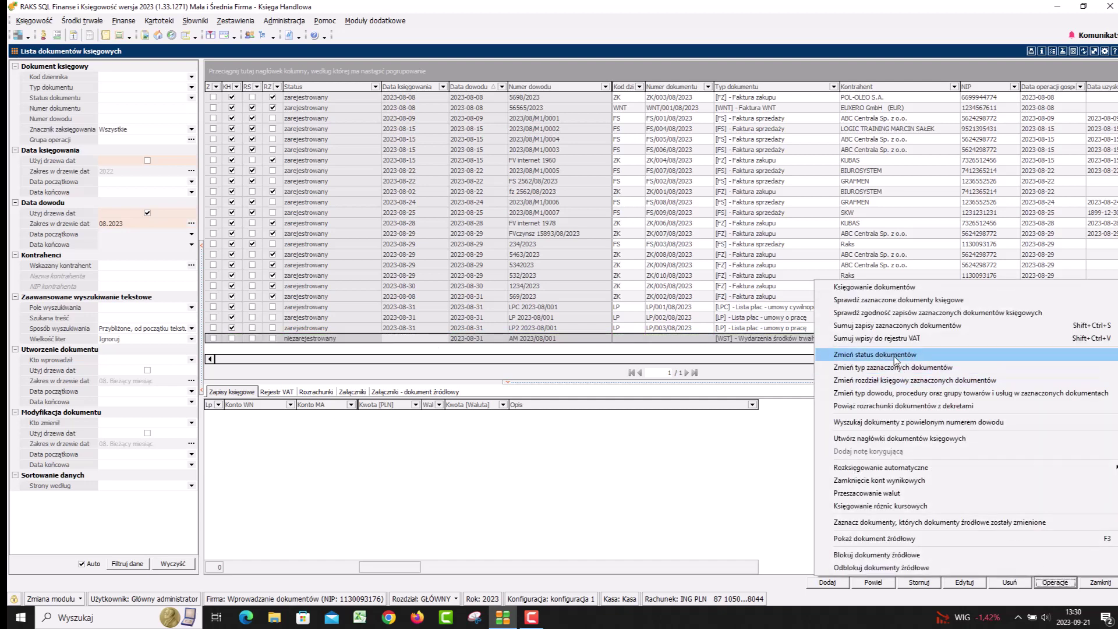
{"action": "mouse_move", "coordinate": [881, 470]}
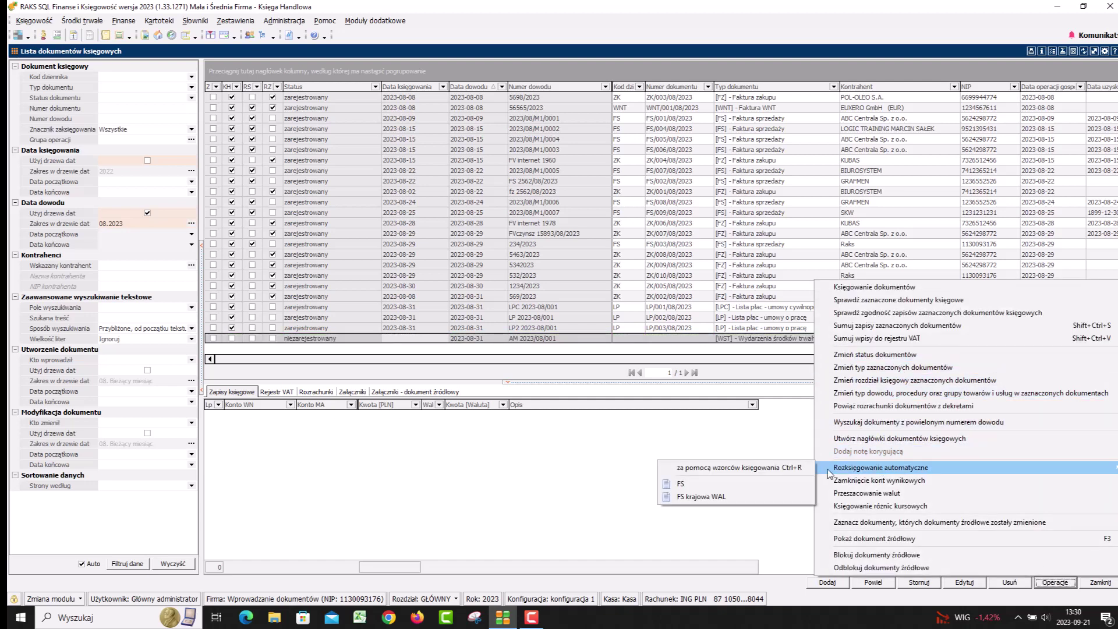
{"action": "left_click", "coordinate": [811, 468]}
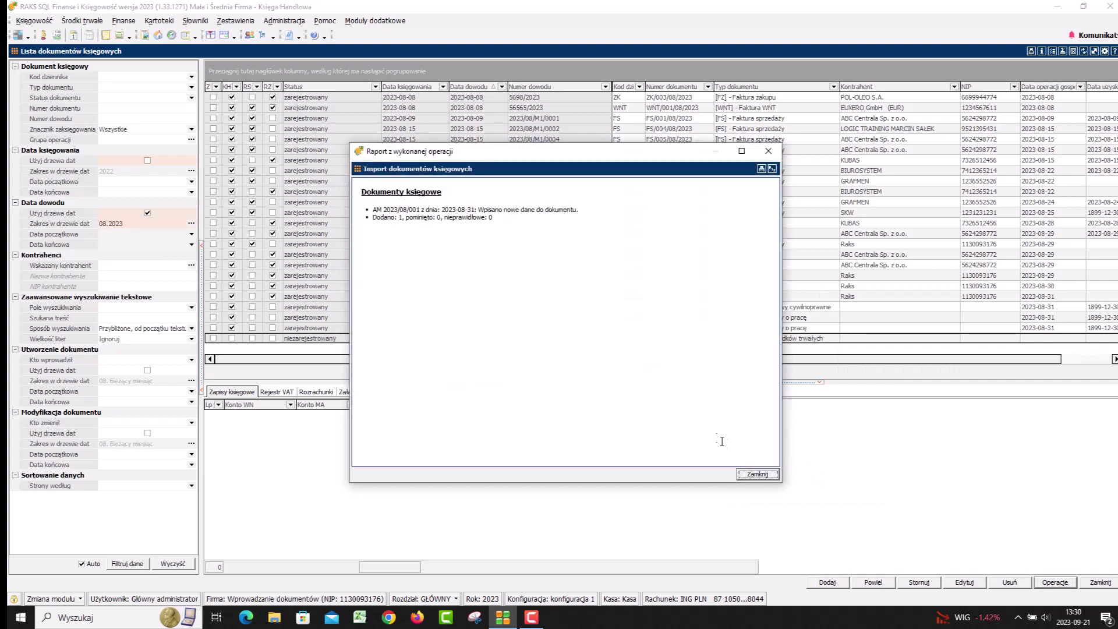
{"action": "left_click", "coordinate": [757, 474]}
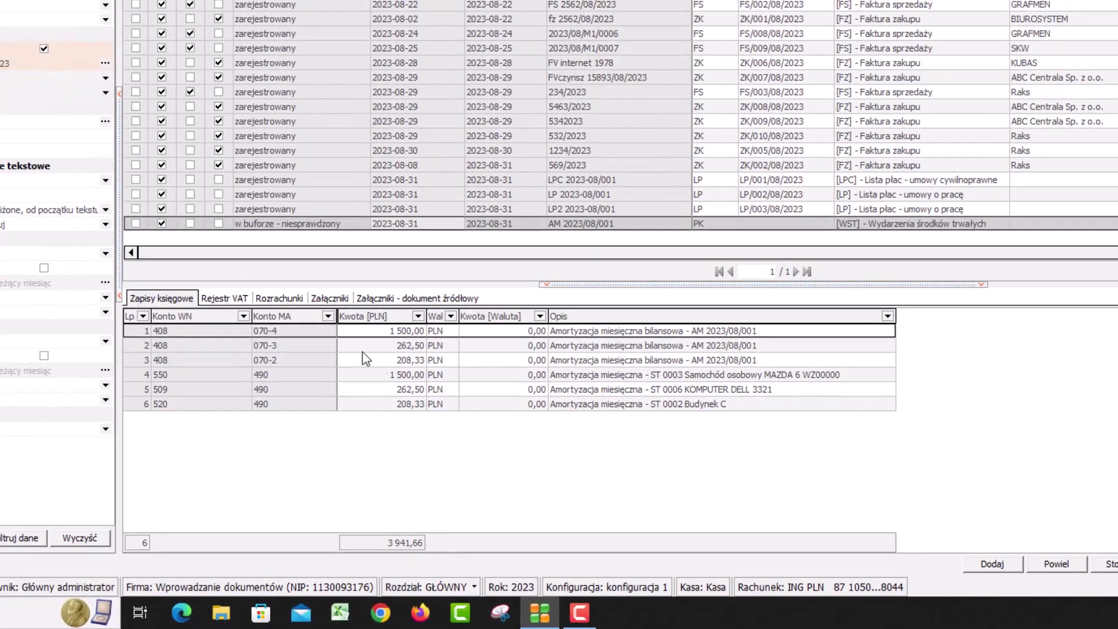
{"action": "mouse_move", "coordinate": [295, 334]}
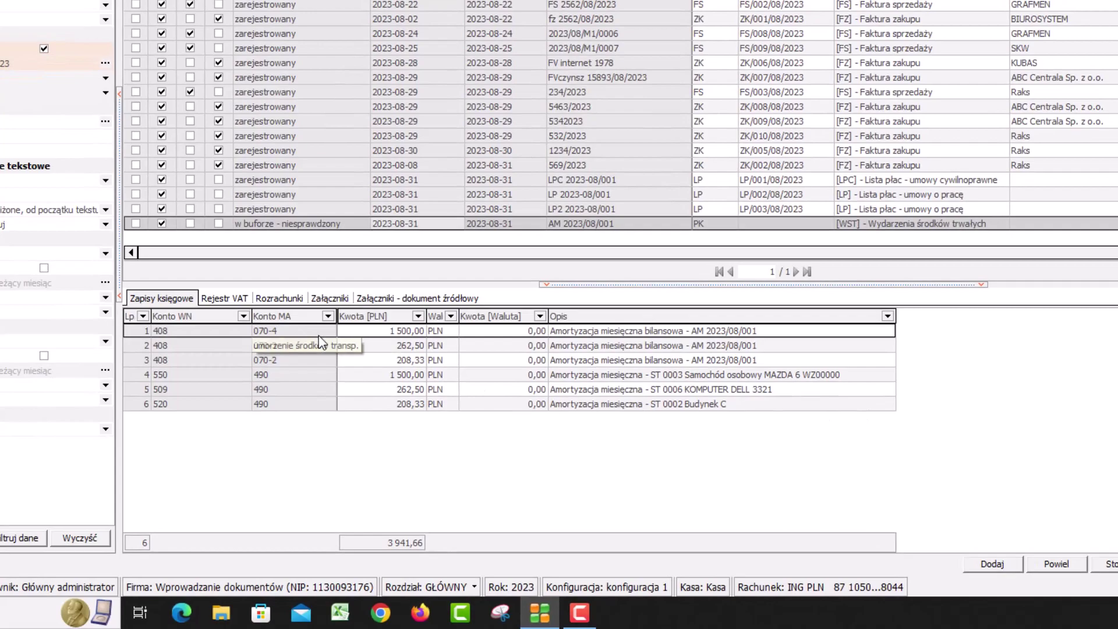
{"action": "mouse_move", "coordinate": [322, 351]}
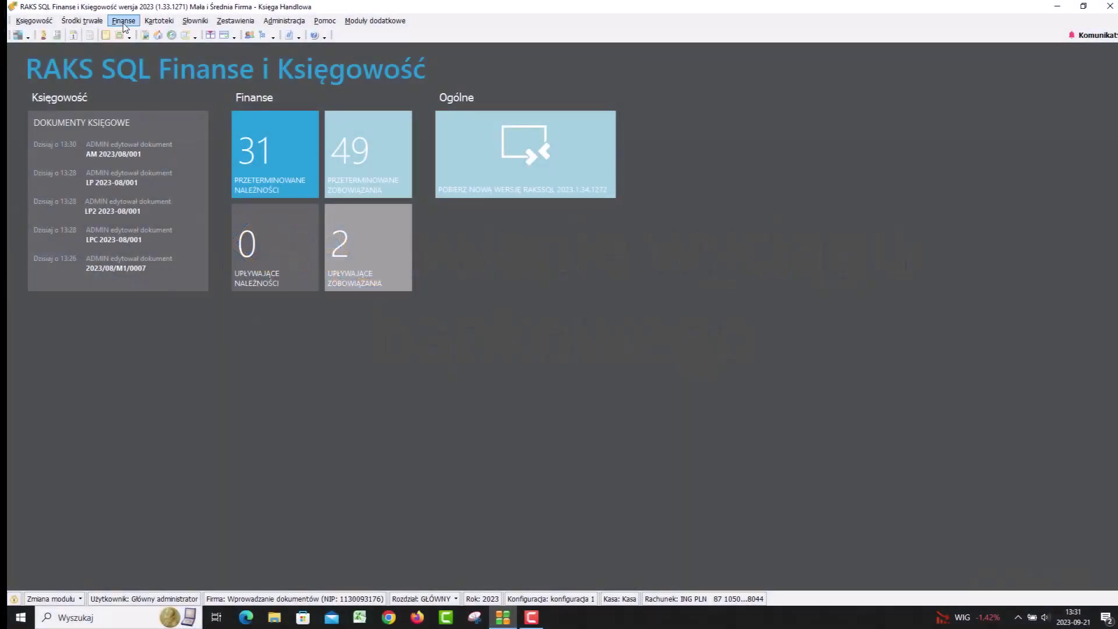
- Import the August bank statement from the STA file "2023 sierpien Wyciag_dla_Konto_Direct_dla_Firmy_w_PLN.sta", keeping the default import parameters
{"action": "left_click", "coordinate": [123, 22]}
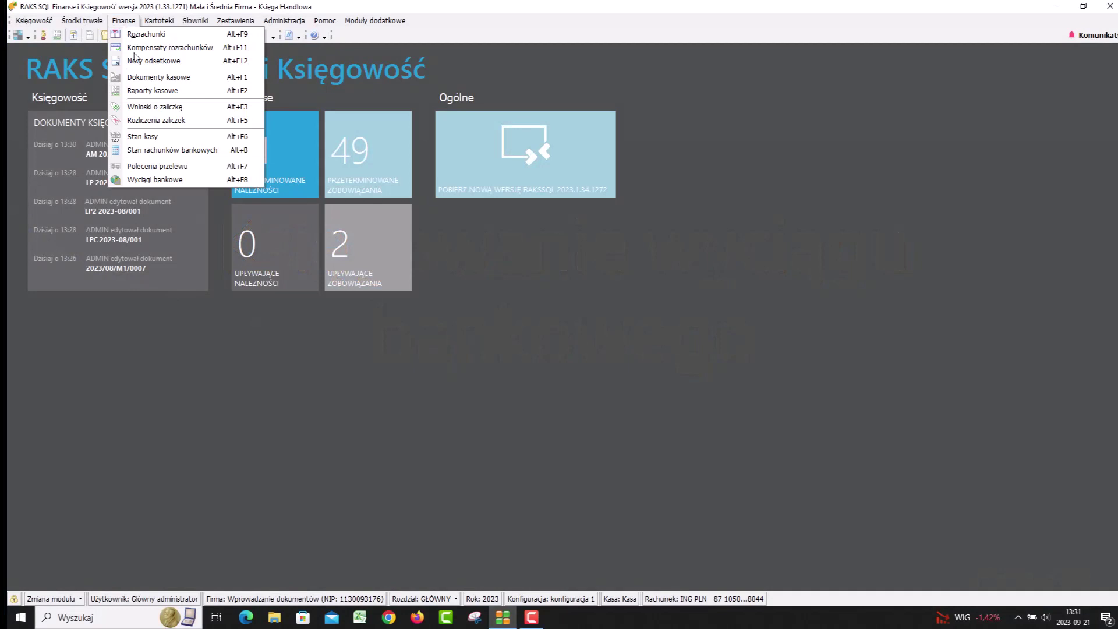
{"action": "left_click", "coordinate": [156, 180]}
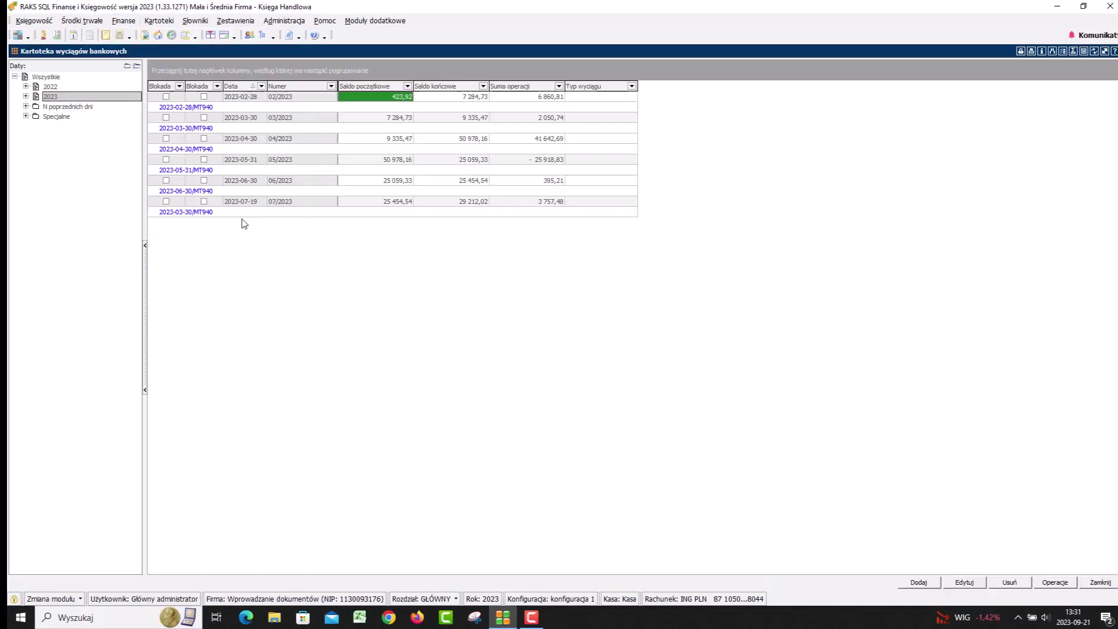
{"action": "right_click", "coordinate": [374, 267]}
{"action": "mouse_move", "coordinate": [424, 344]}
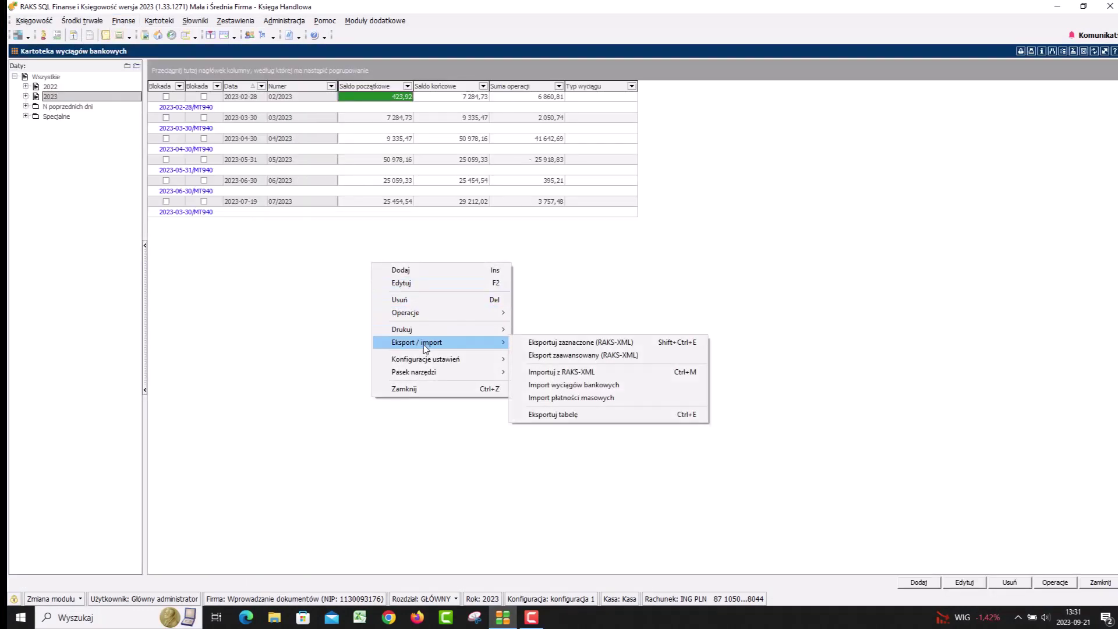
{"action": "left_click", "coordinate": [530, 386]}
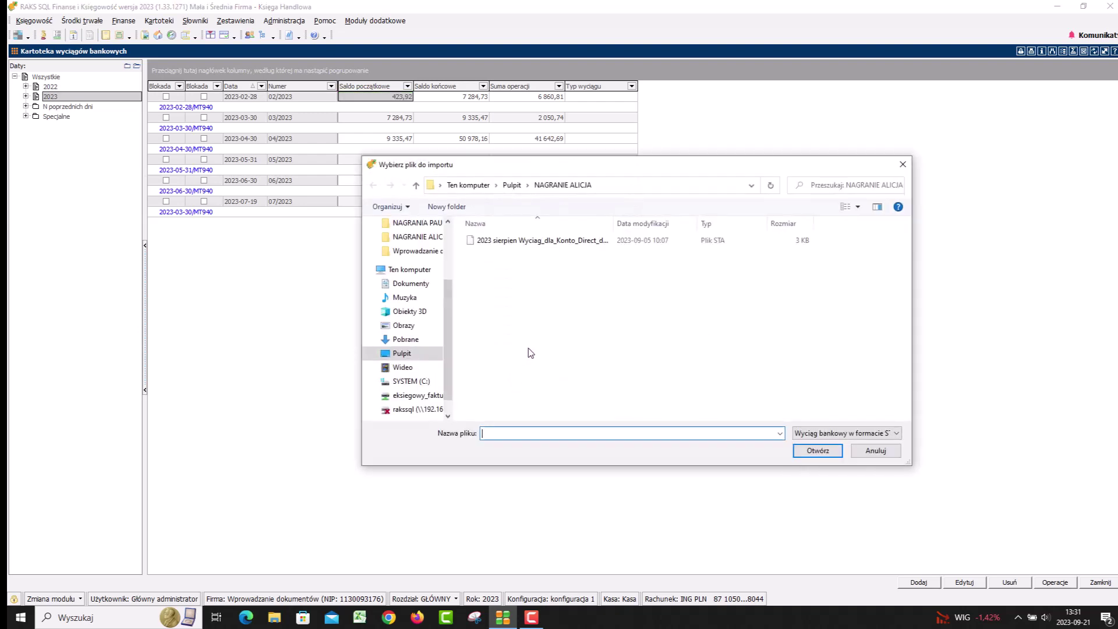
{"action": "double_click", "coordinate": [522, 240]}
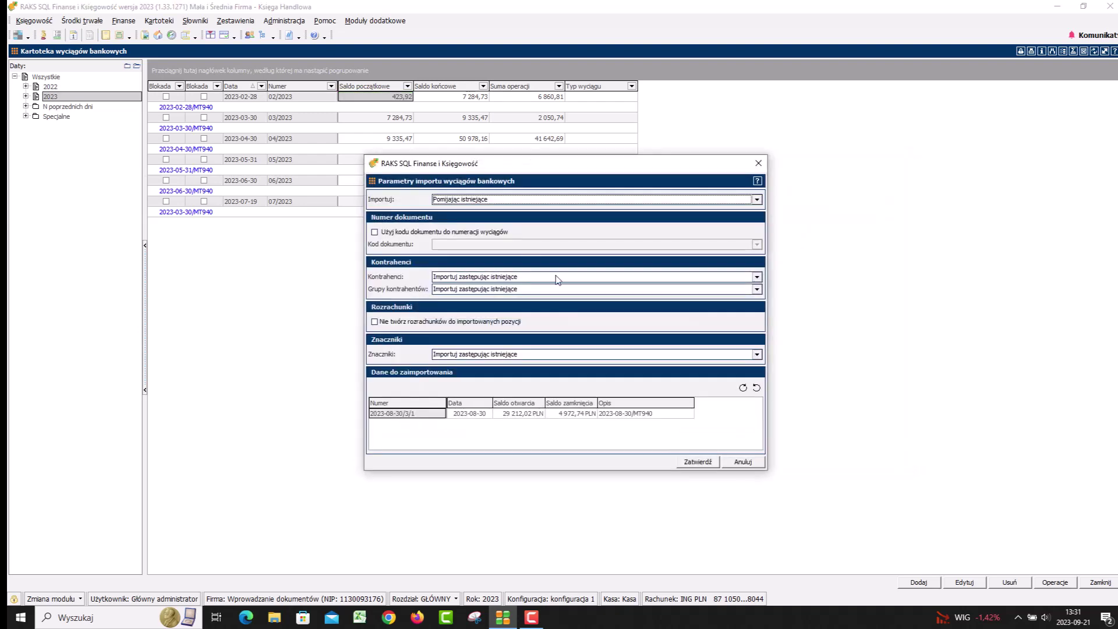
{"action": "left_click", "coordinate": [698, 462]}
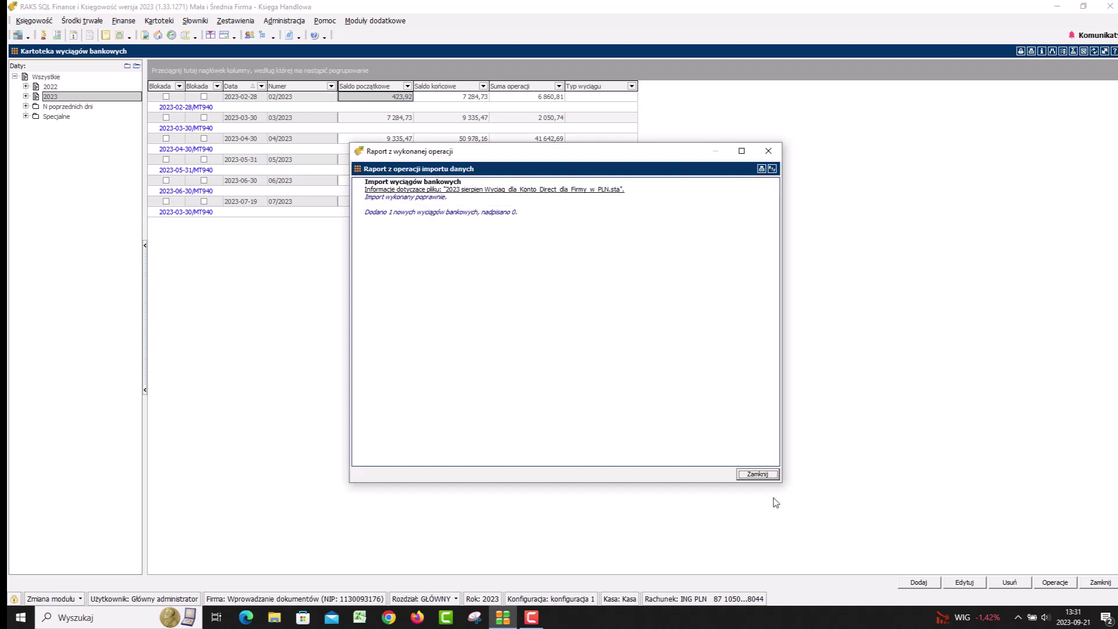
{"action": "left_click", "coordinate": [757, 474]}
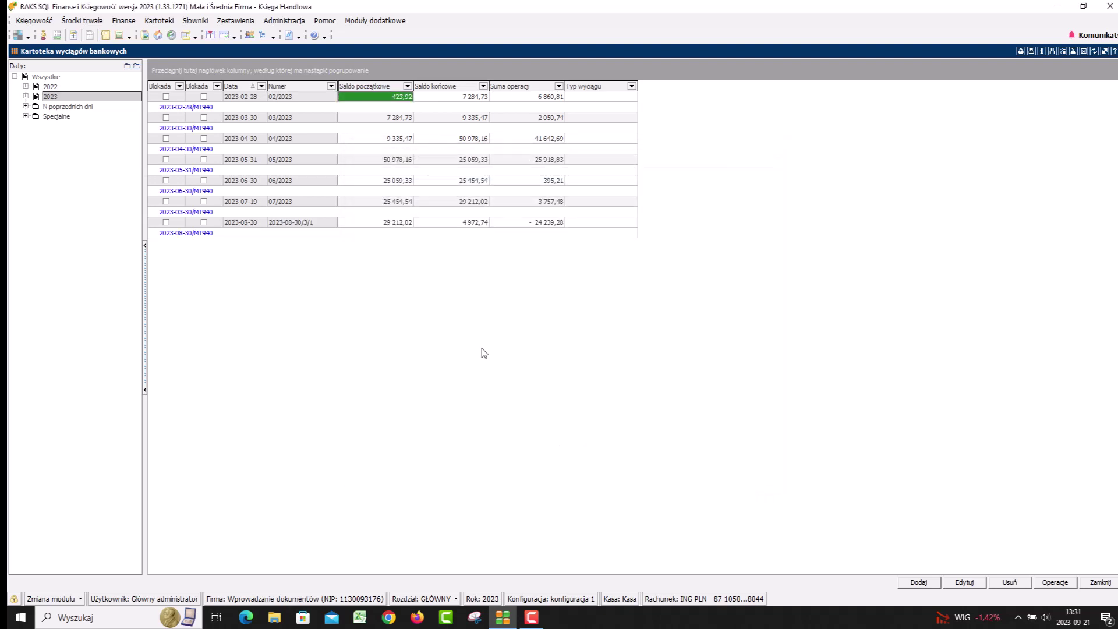
- In bank statement 2023-08-30/3/1, assign contractor LOGIC TRAINING to the FAKTURA VAT 2023/02/04 payment and save the transaction and statement
{"action": "double_click", "coordinate": [429, 227]}
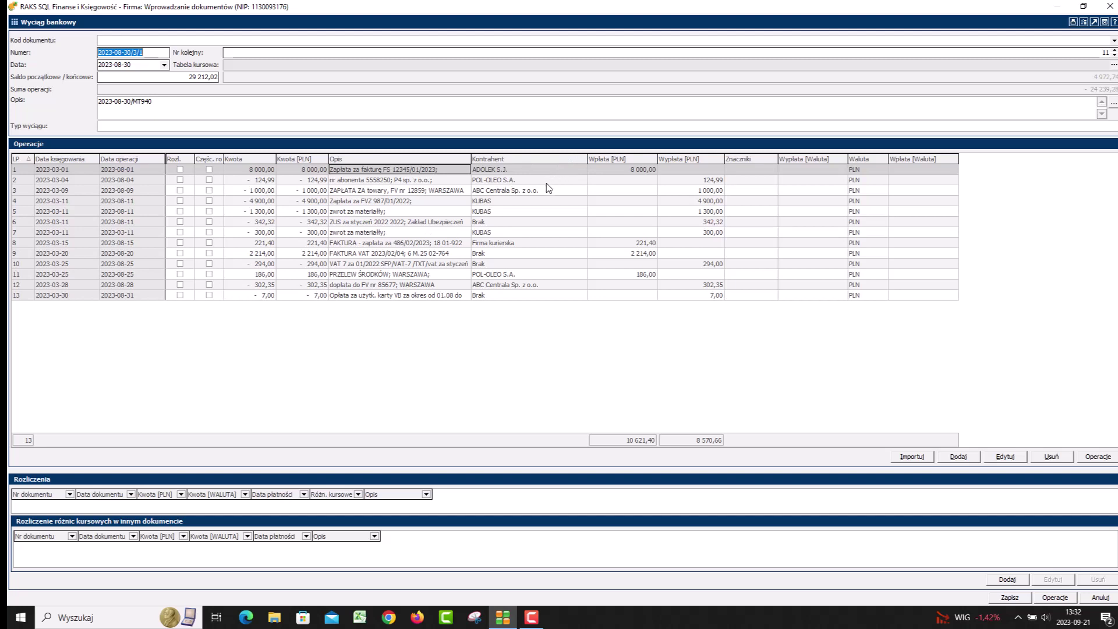
{"action": "double_click", "coordinate": [499, 253]}
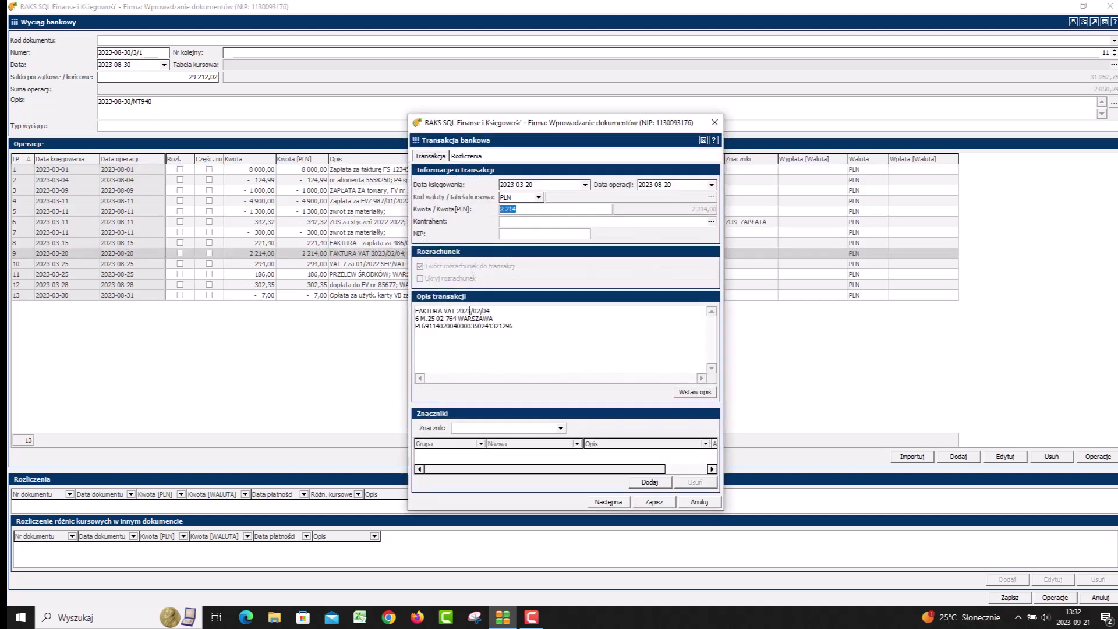
{"action": "left_click", "coordinate": [517, 220]}
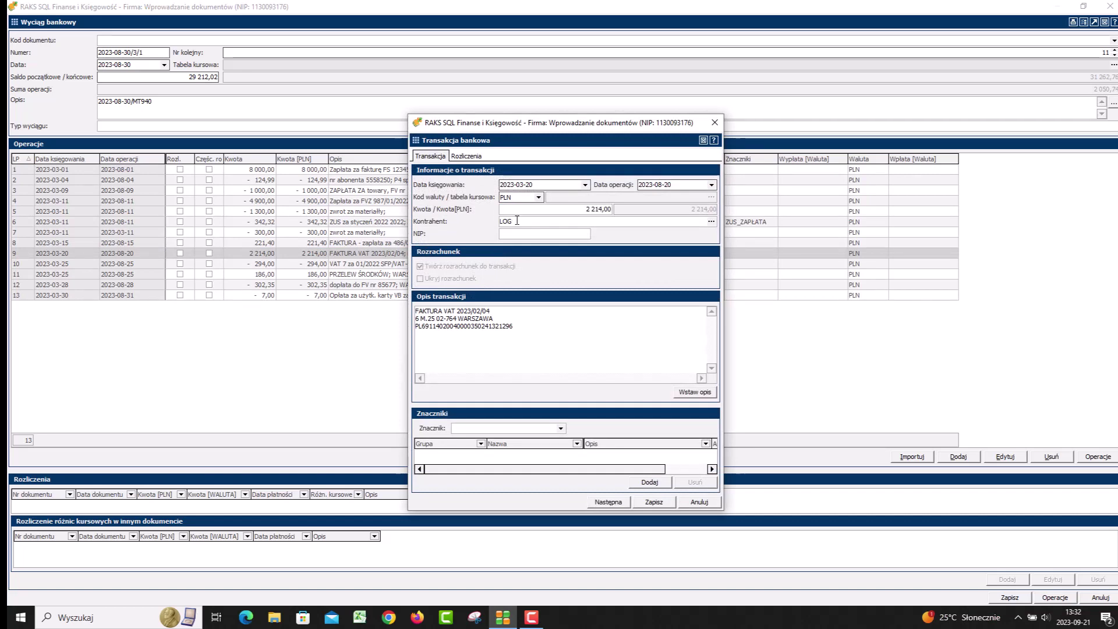
{"action": "type", "text": "LOG"}
{"action": "key", "text": "Return"}
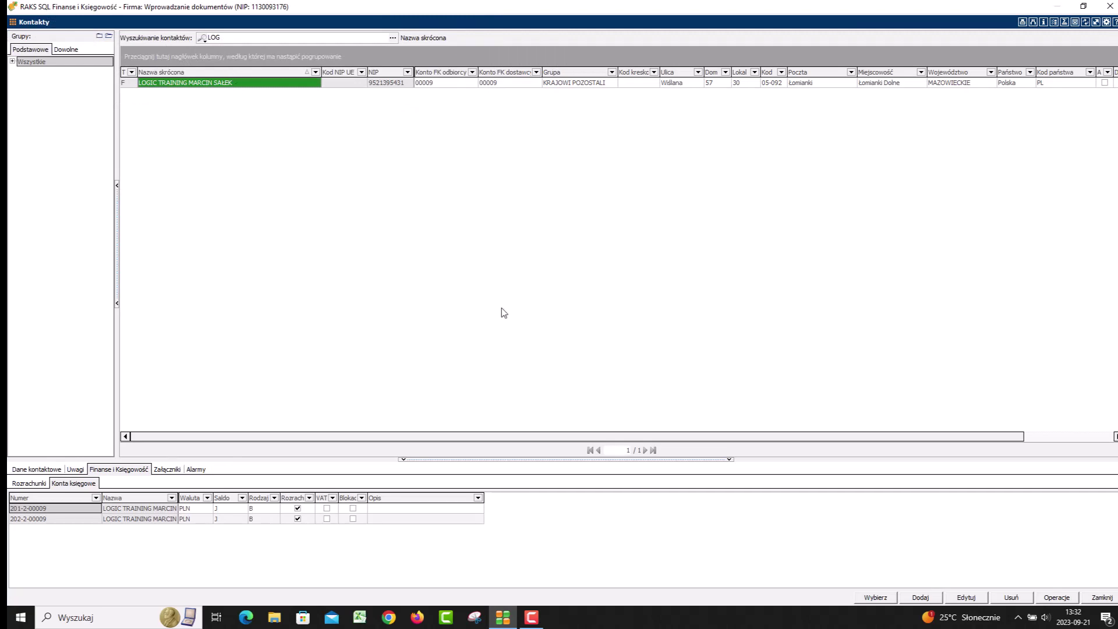
{"action": "left_click", "coordinate": [872, 598]}
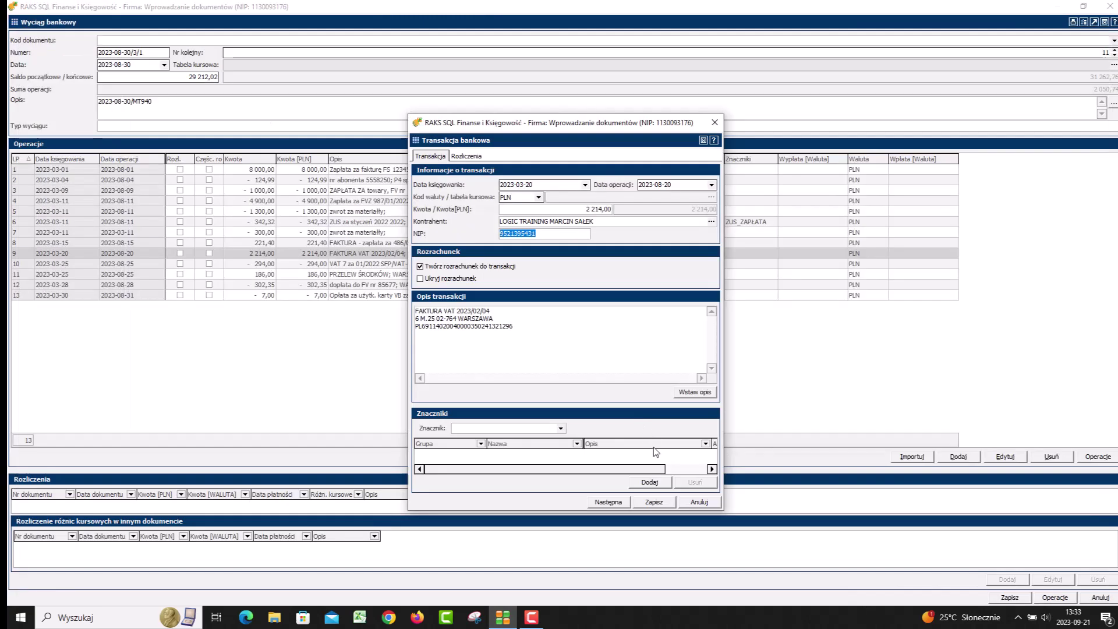
{"action": "left_click", "coordinate": [653, 502]}
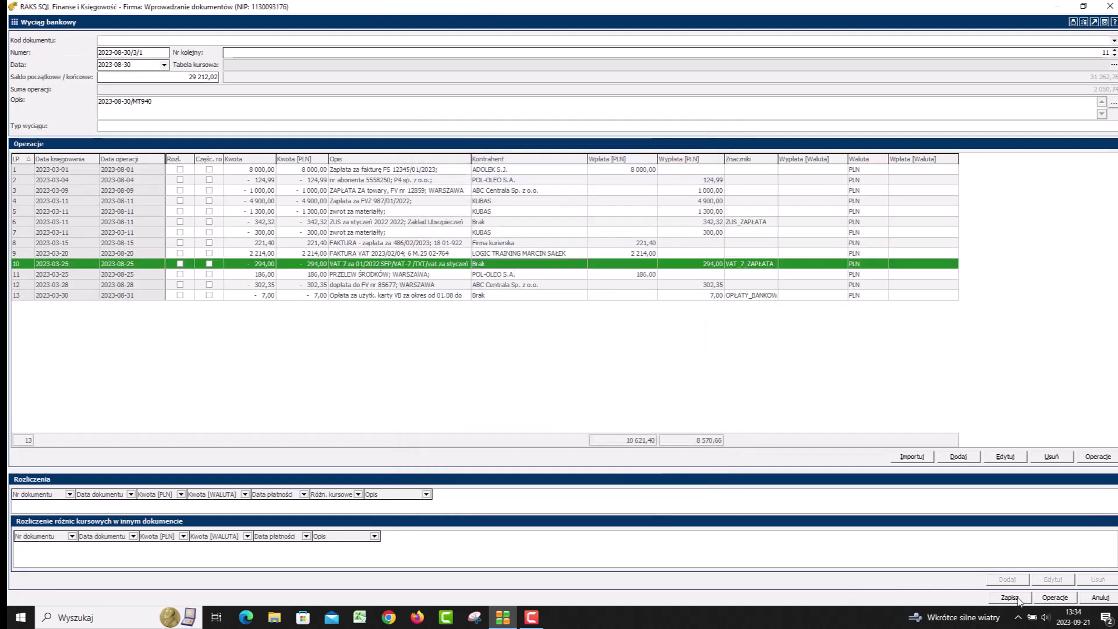
{"action": "left_click", "coordinate": [1017, 598]}
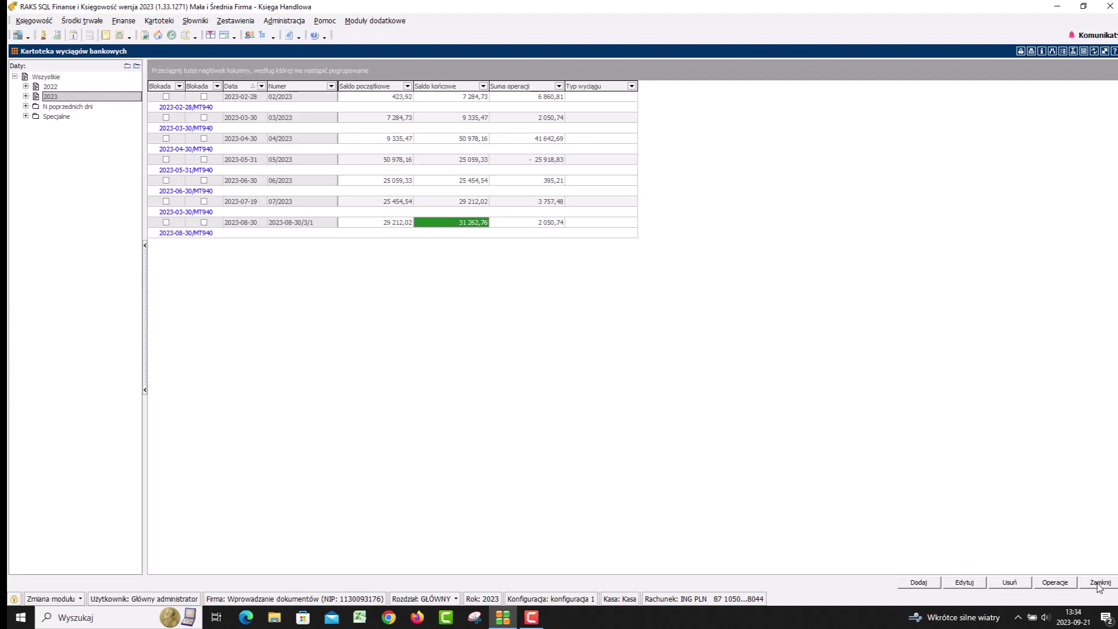
- Post bank statement 2023-08-30/3/1 automatically from the accounting document list using posting patterns (za pomocą wzorców księgowania)
{"action": "left_click", "coordinate": [1100, 582]}
{"action": "key", "text": "alt+k"}
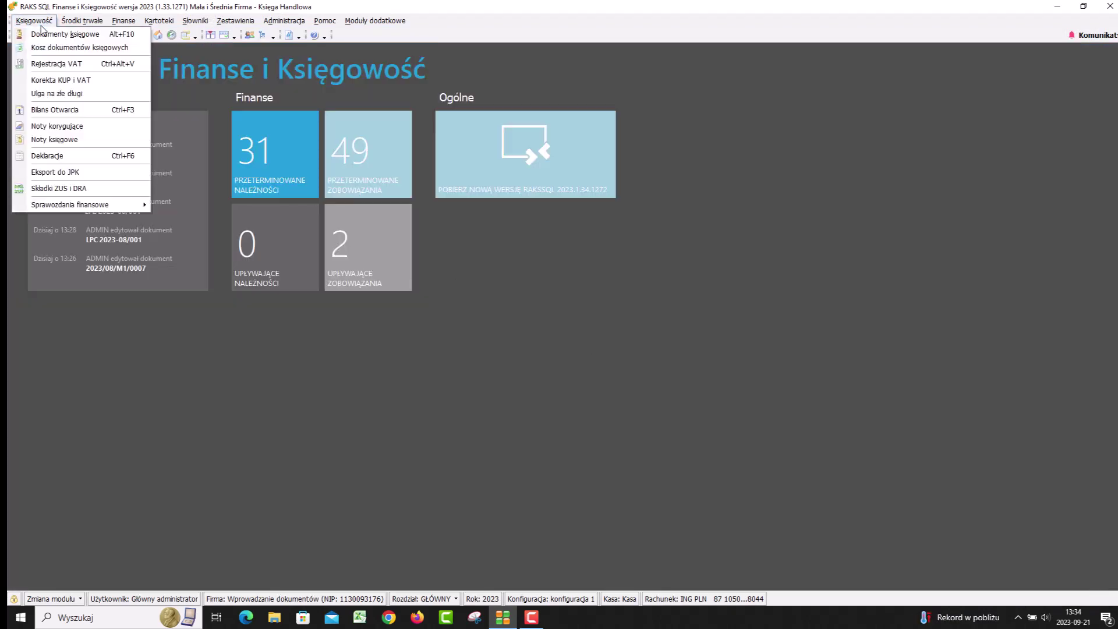
{"action": "key", "text": "Return"}
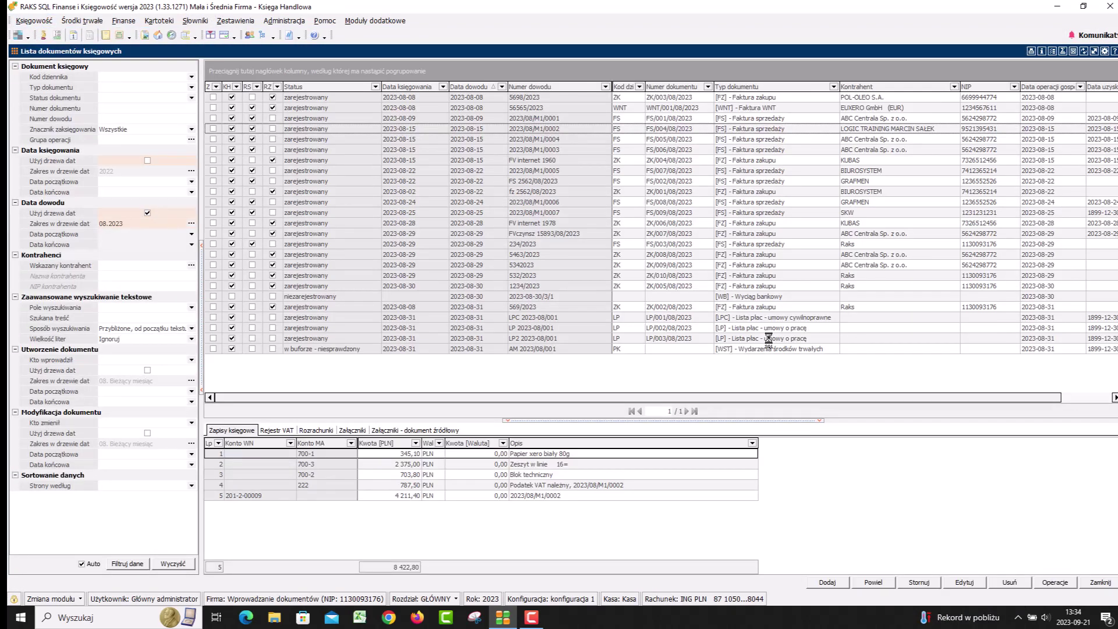
{"action": "left_click", "coordinate": [750, 298]}
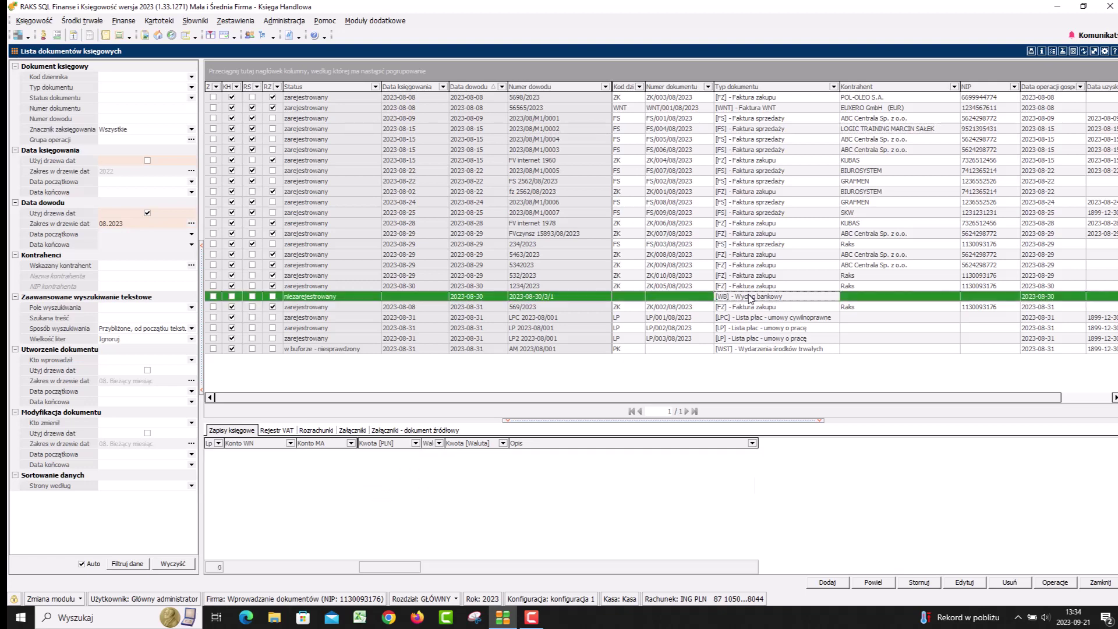
{"action": "left_click", "coordinate": [1069, 583]}
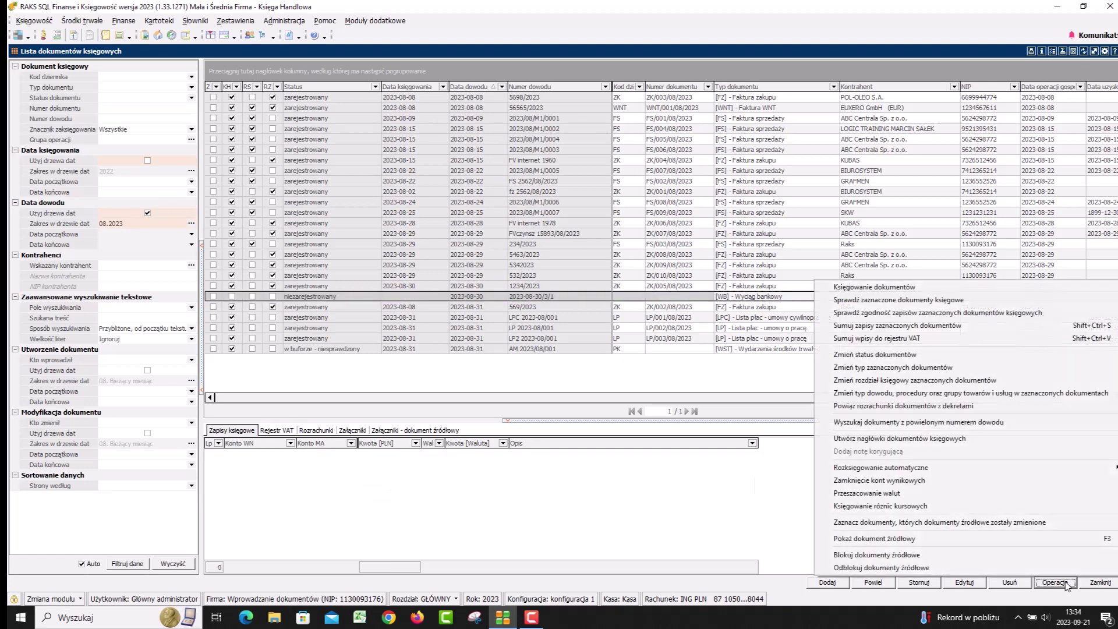
{"action": "mouse_move", "coordinate": [889, 467]}
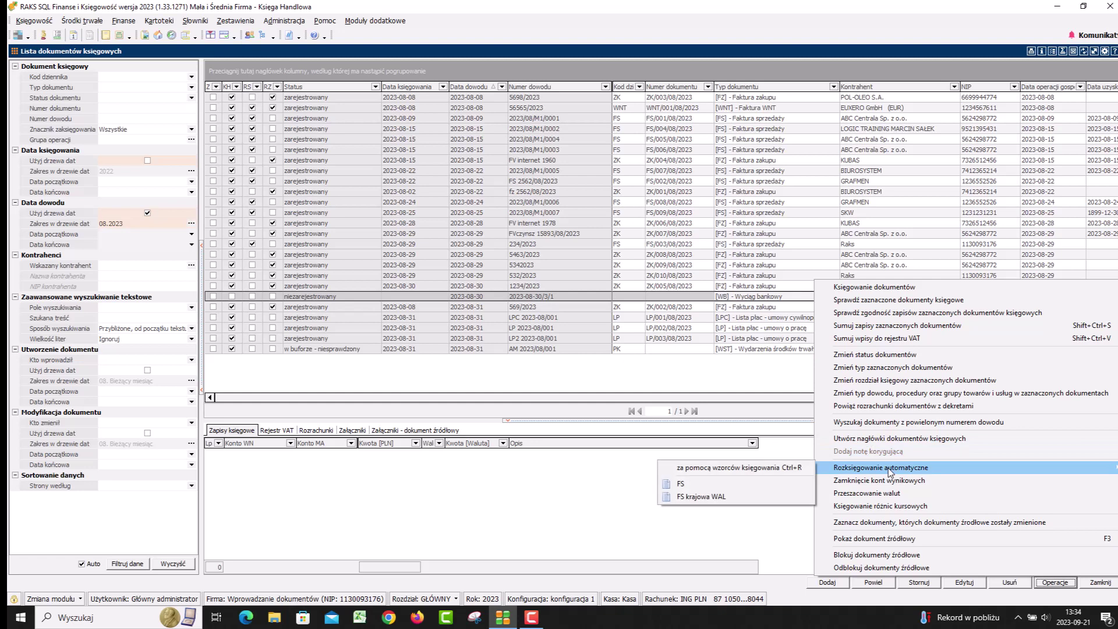
{"action": "left_click", "coordinate": [774, 483]}
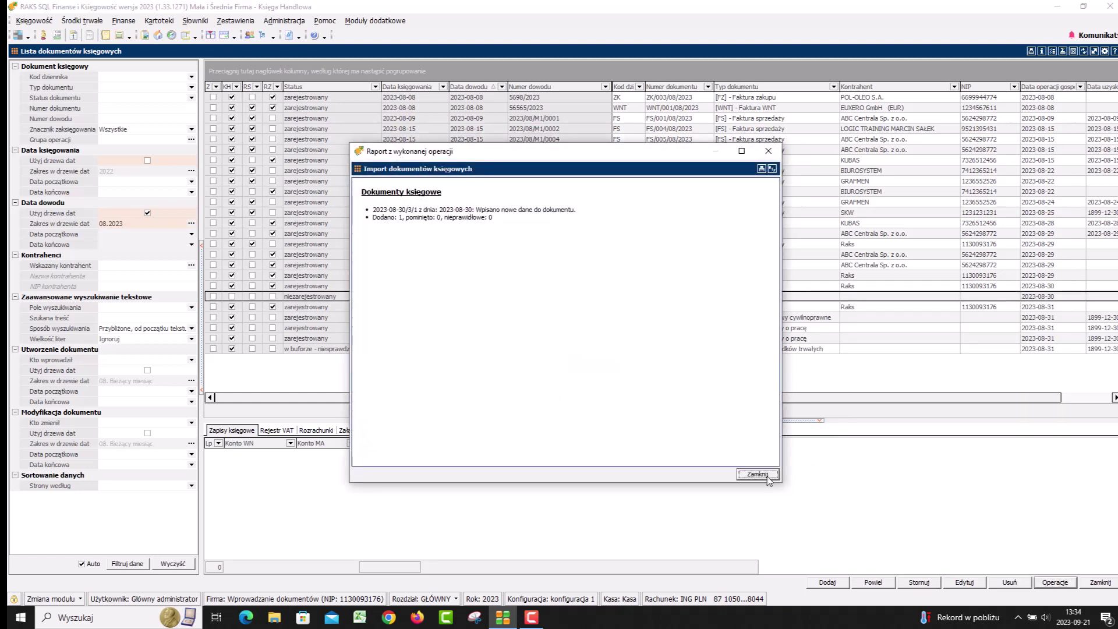
- Close the import report and examine the ledger entries of bank statement 2023-08-30/3/1 with their full descriptions in view
{"action": "left_click", "coordinate": [757, 475]}
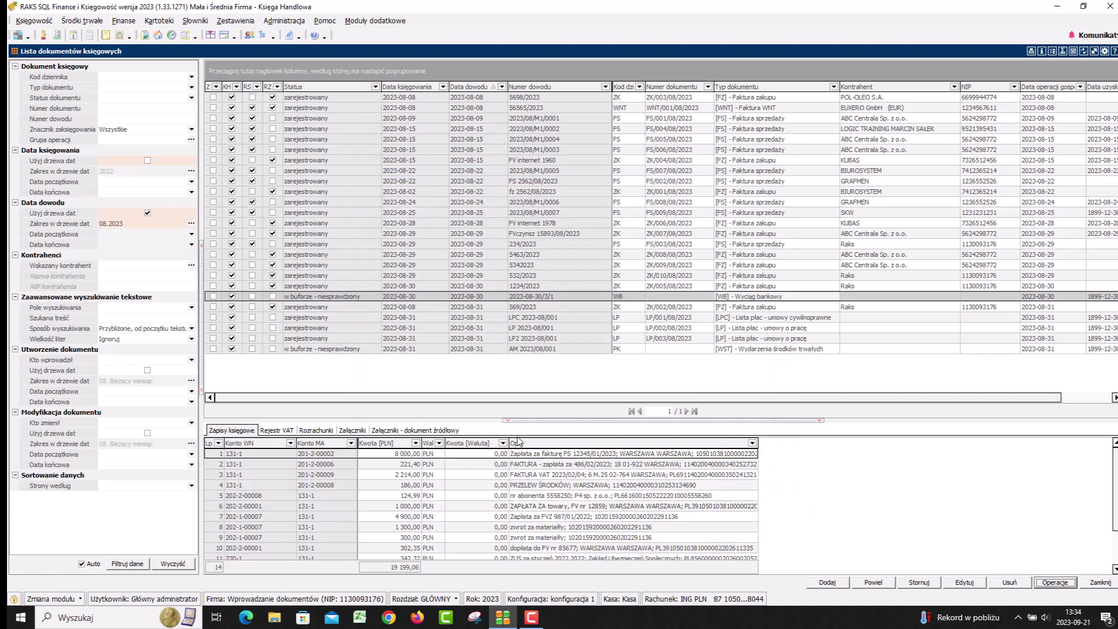
{"action": "left_click_drag", "start_coordinate": [485, 420], "coordinate": [483, 356]}
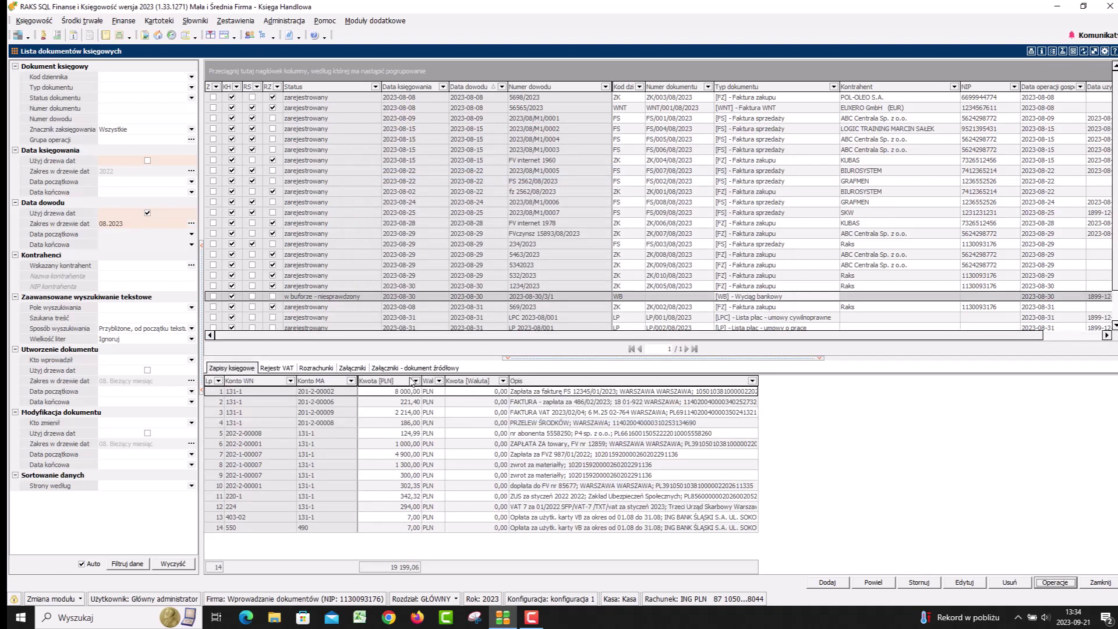
{"action": "mouse_move", "coordinate": [355, 432]}
{"action": "left_click_drag", "start_coordinate": [758, 381], "coordinate": [923, 387]}
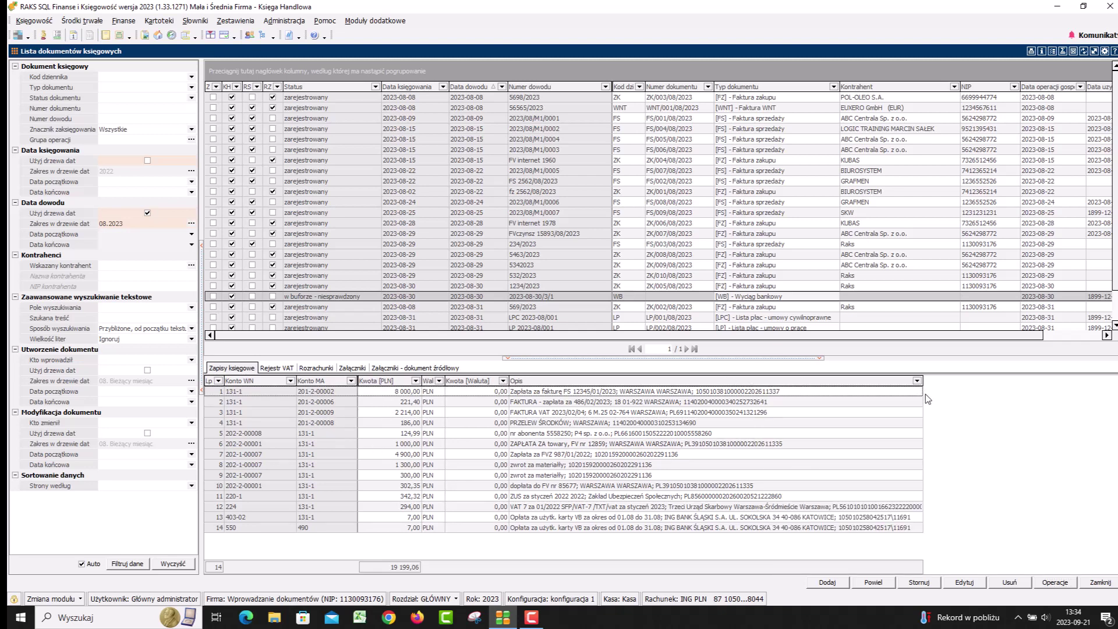
- Open bank statement 2023-08-30/3/1, enable multiple-item selection in its settlements (Rozrachunki) and select all of them
{"action": "double_click", "coordinate": [328, 297]}
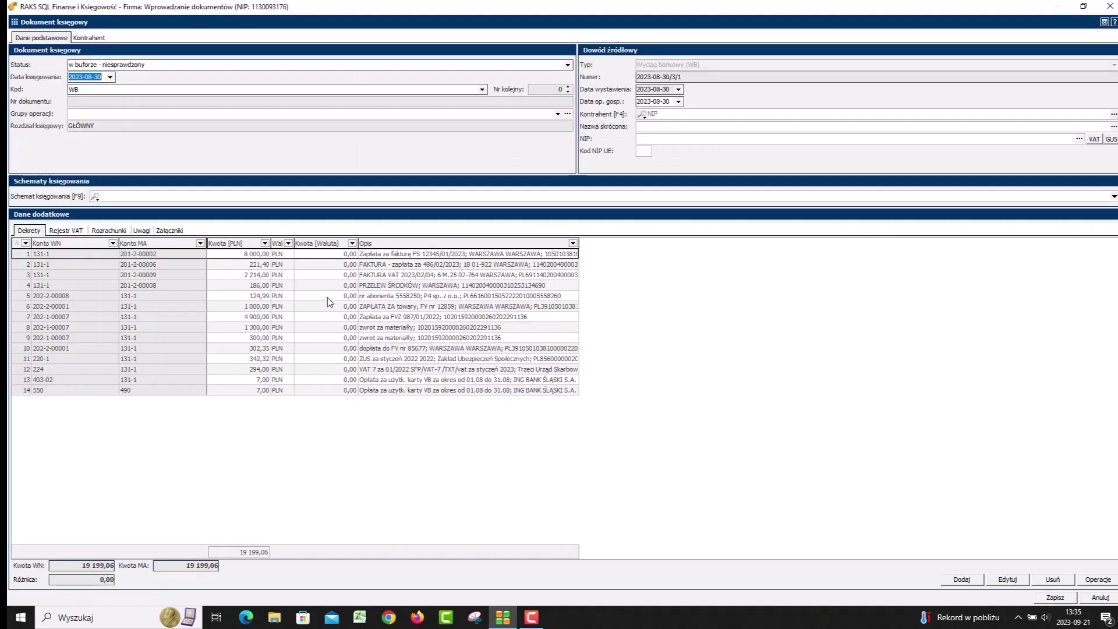
{"action": "left_click", "coordinate": [117, 232]}
{"action": "left_click", "coordinate": [172, 267]}
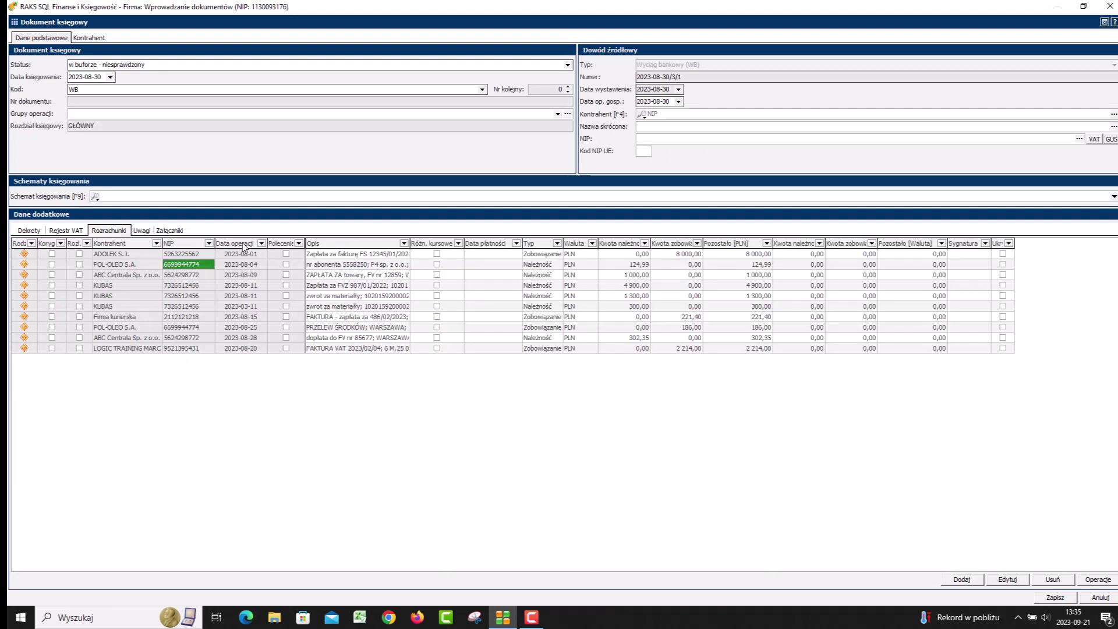
{"action": "right_click", "coordinate": [324, 249]}
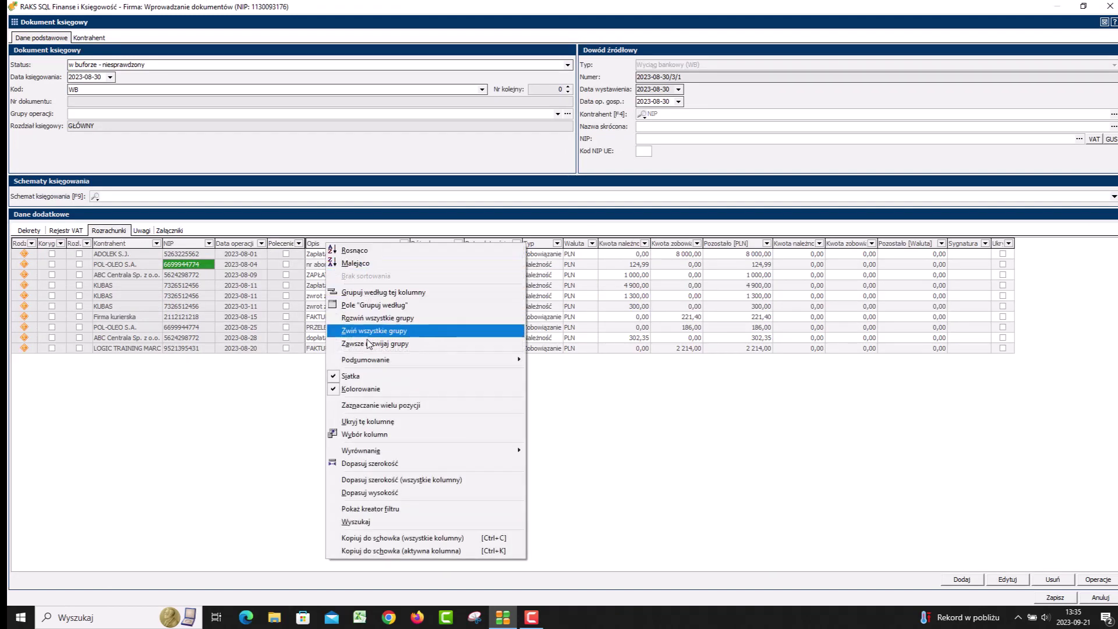
{"action": "left_click", "coordinate": [370, 406]}
{"action": "key", "text": "ctrl+a"}
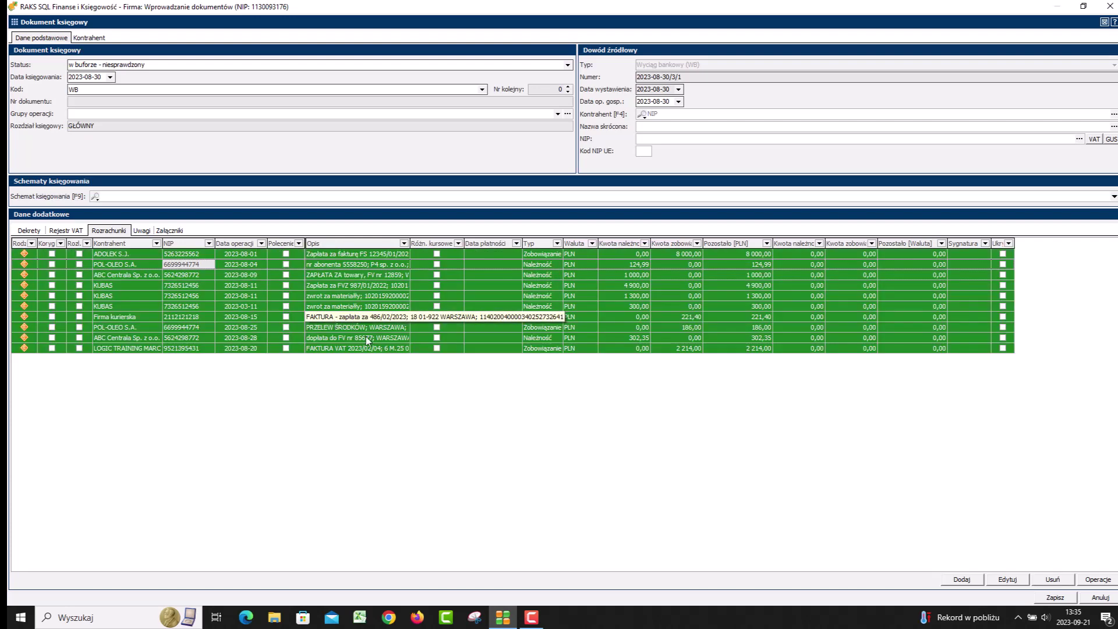
- Settle all selected settlements that match in remaining amount (Rozlicz rozrachunki zgodne co do kwoty pozostałej do rozliczenia) and close the matching window
{"action": "left_click", "coordinate": [1088, 580]}
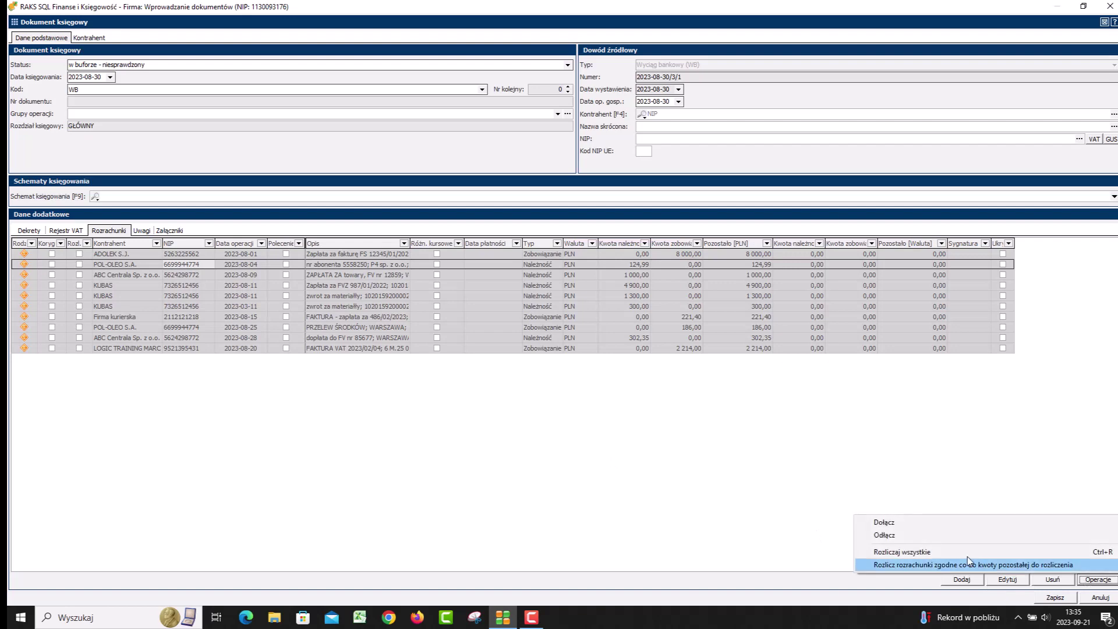
{"action": "left_click", "coordinate": [940, 566]}
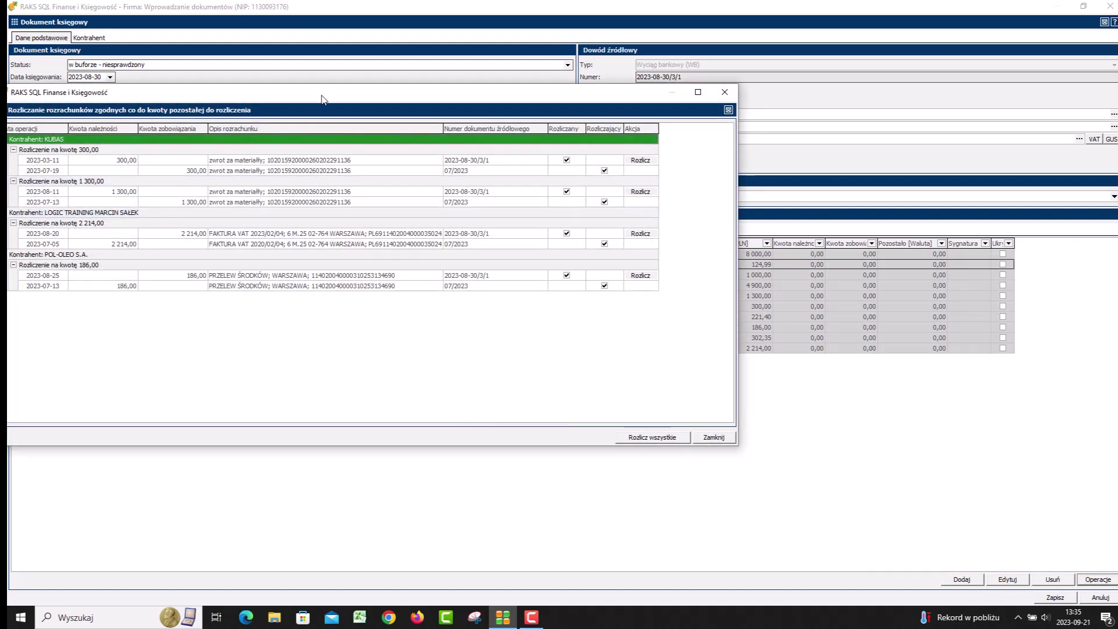
{"action": "left_click_drag", "start_coordinate": [322, 95], "coordinate": [394, 103]}
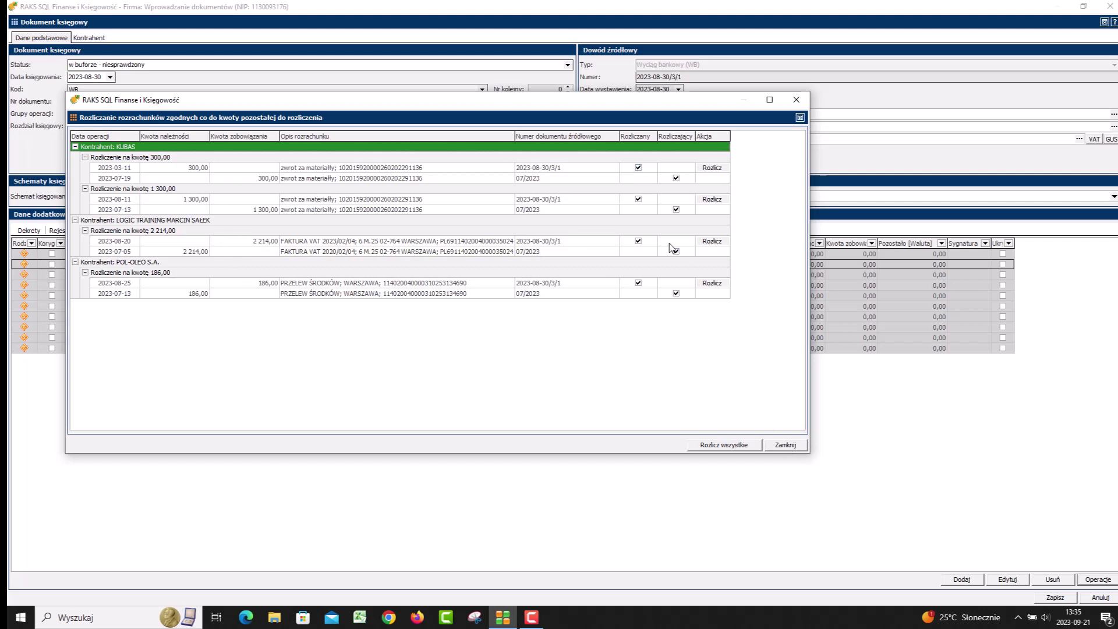
{"action": "left_click", "coordinate": [726, 449]}
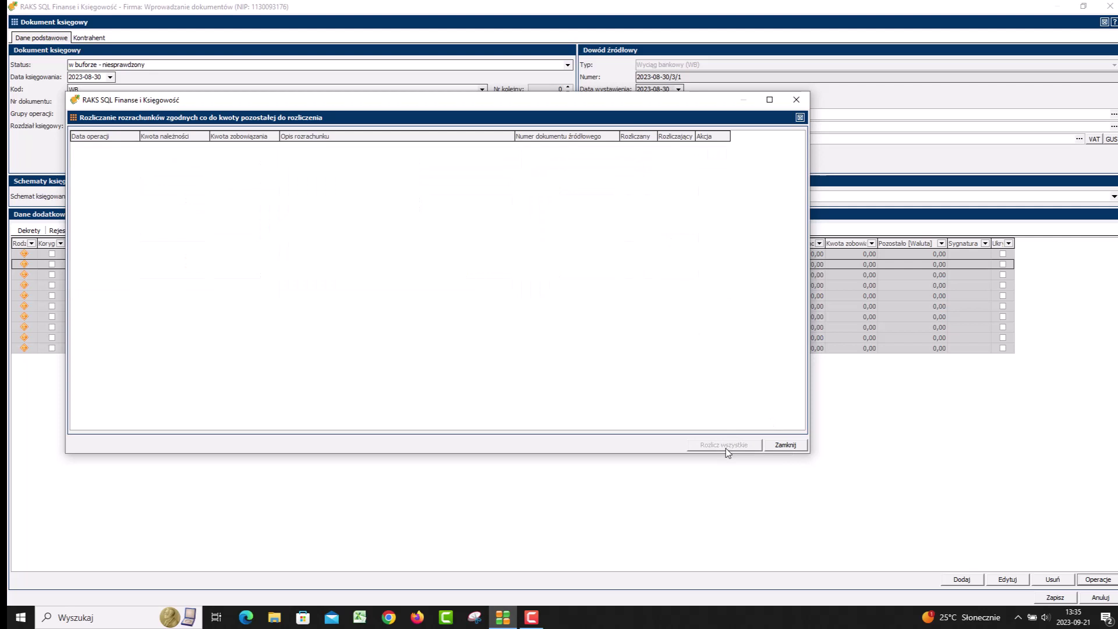
{"action": "left_click", "coordinate": [783, 447]}
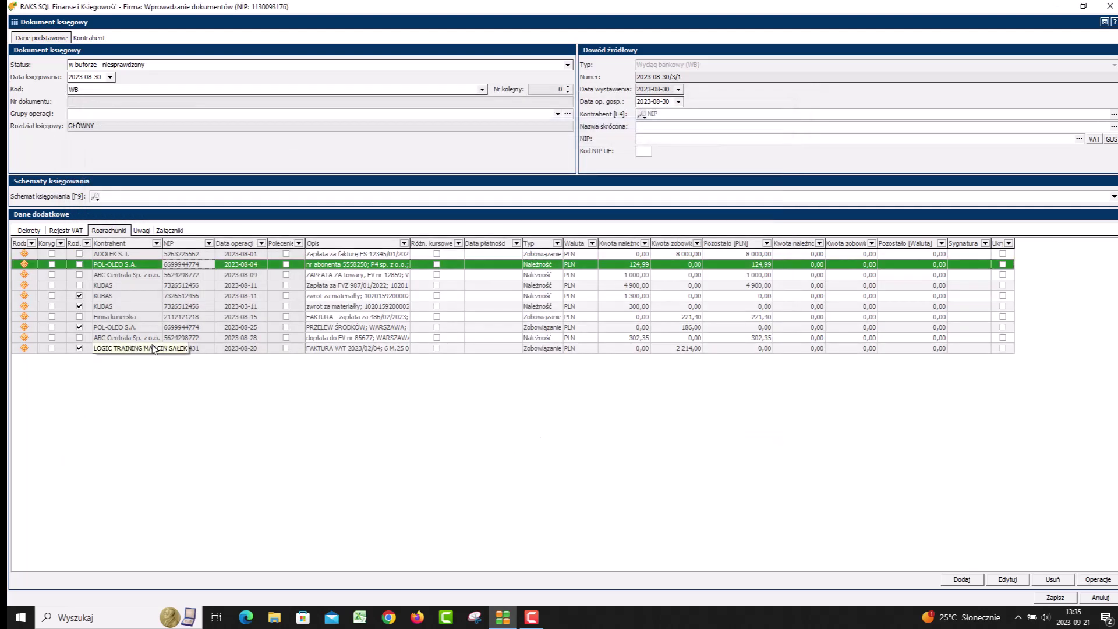